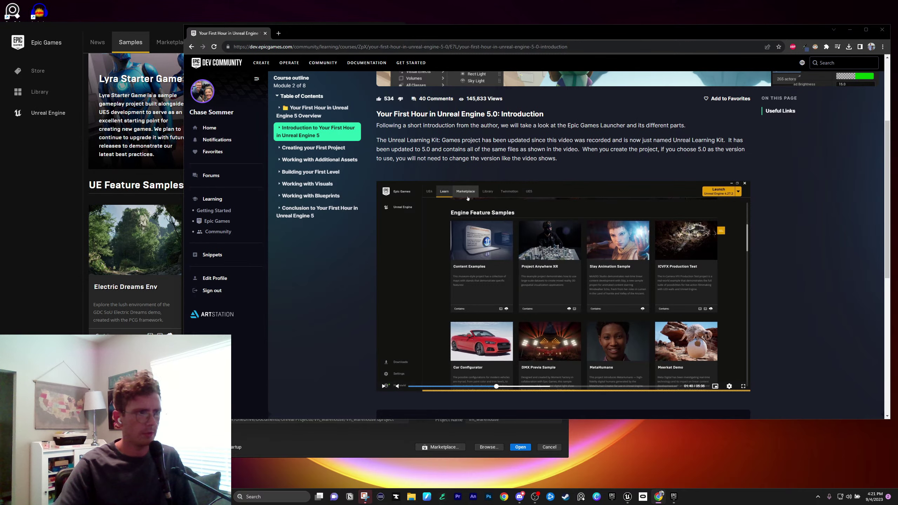
# Read through the introduction page of the Your First Hour in Unreal Engine 5.0 course
pyautogui.scroll(5, 797, 247)
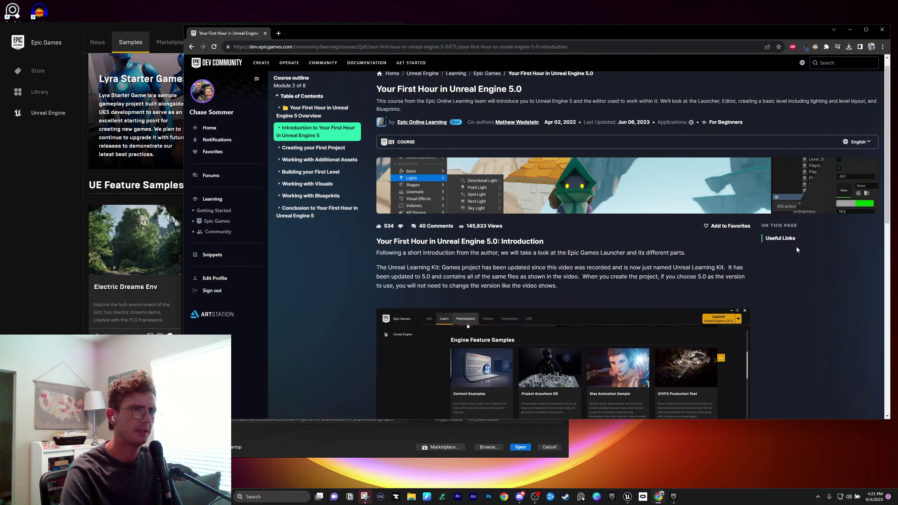
pyautogui.scroll(-4, 795, 247)
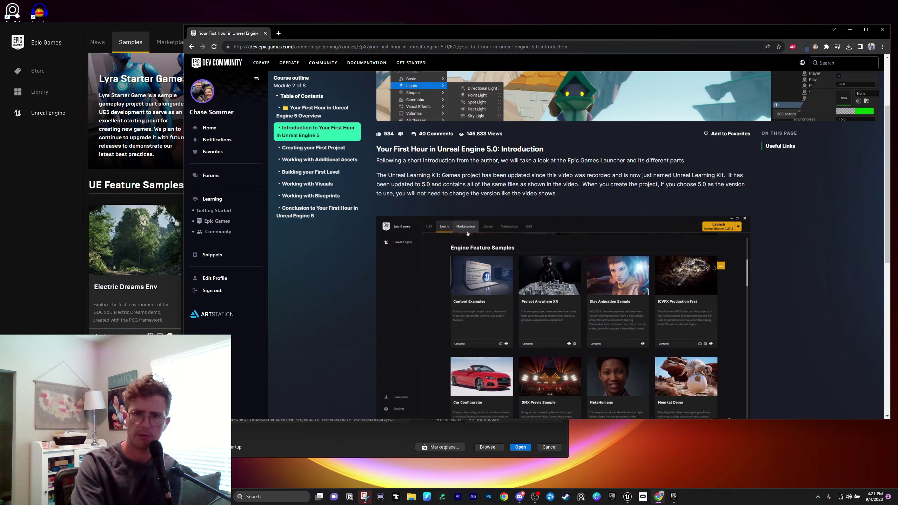
pyautogui.click(534, 496)
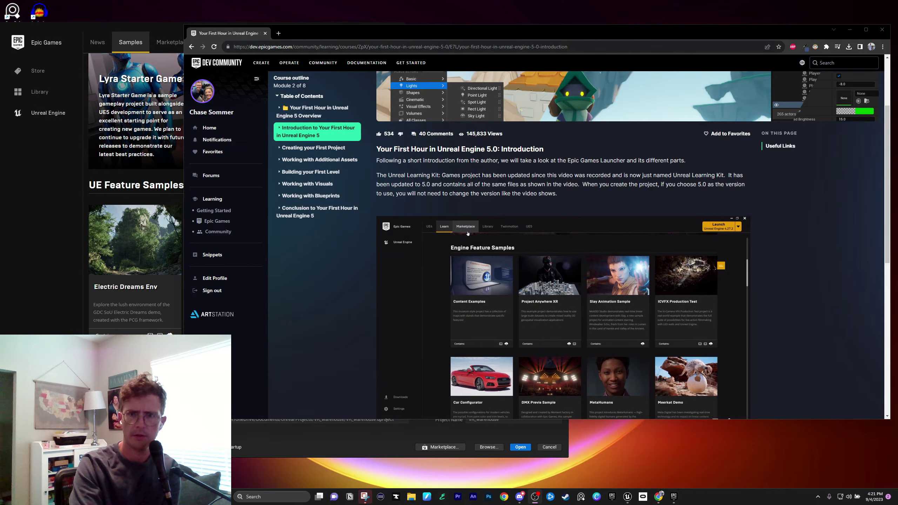
pyautogui.press('super+d')
pyautogui.press('super+d')
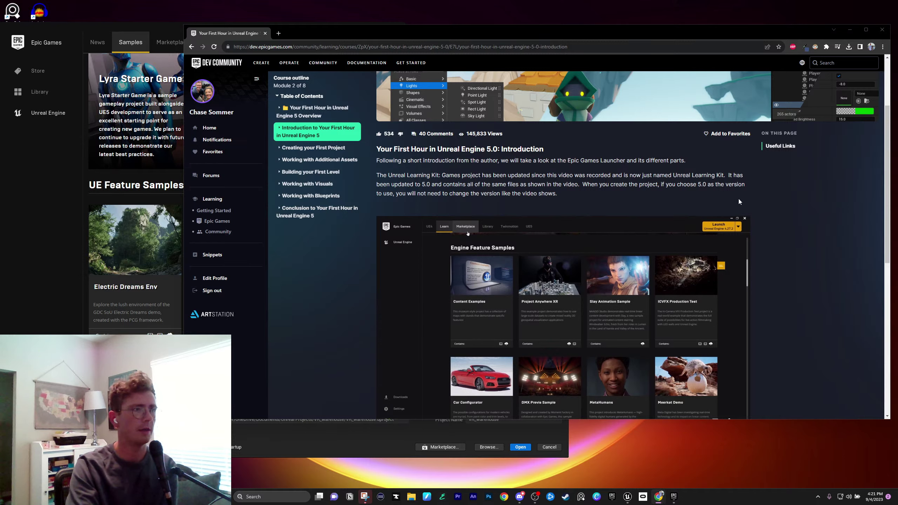
pyautogui.scroll(-3, 335, 249)
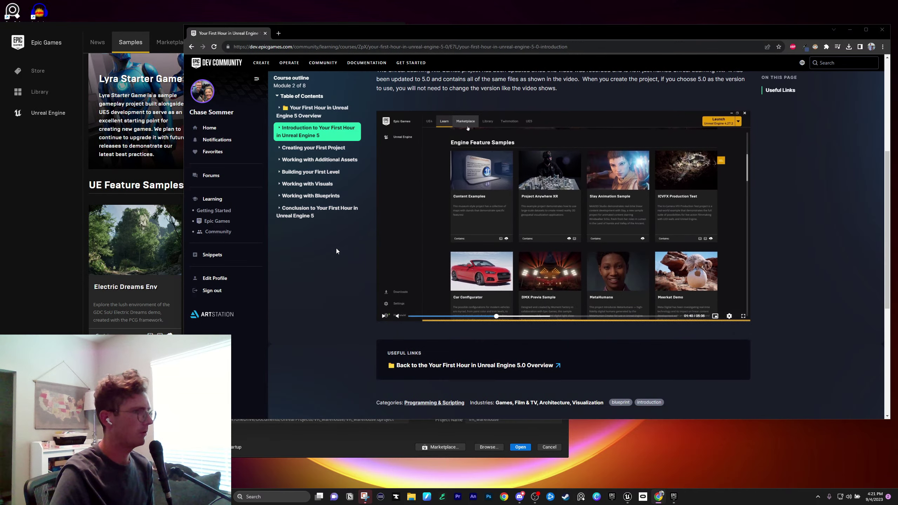
pyautogui.scroll(6, 335, 252)
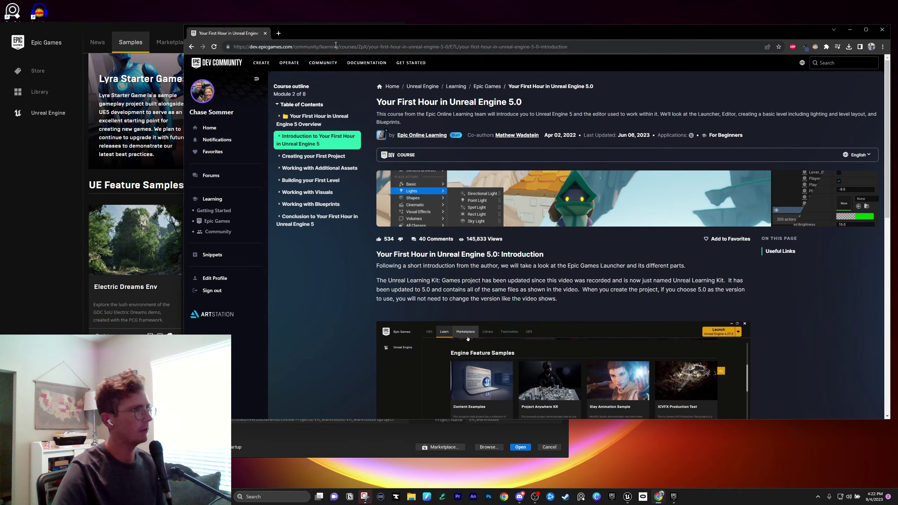
pyautogui.scroll(-6, 477, 279)
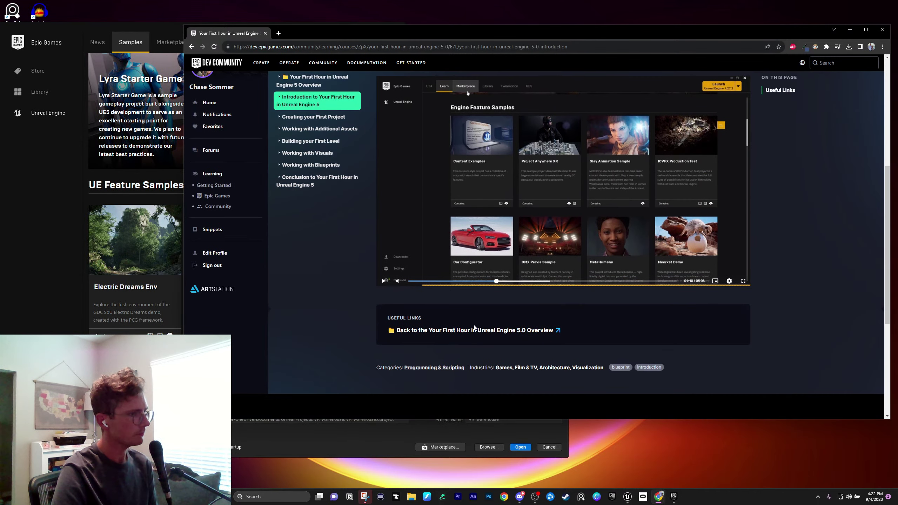
pyautogui.scroll(6, 395, 326)
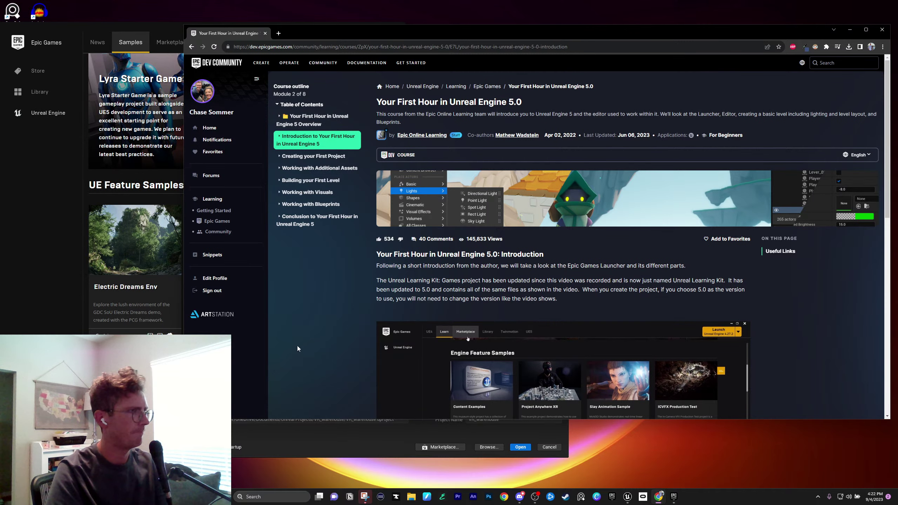
pyautogui.scroll(-4, 429, 382)
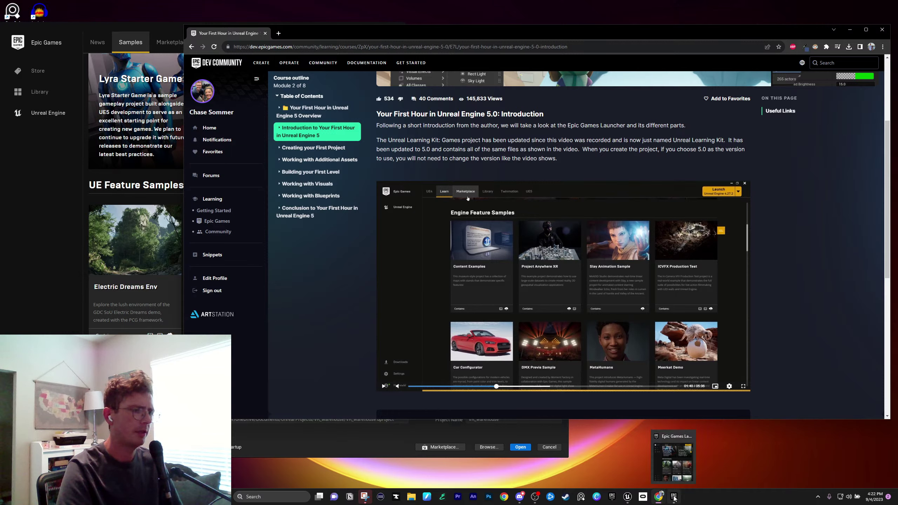
pyautogui.moveTo(627, 498)
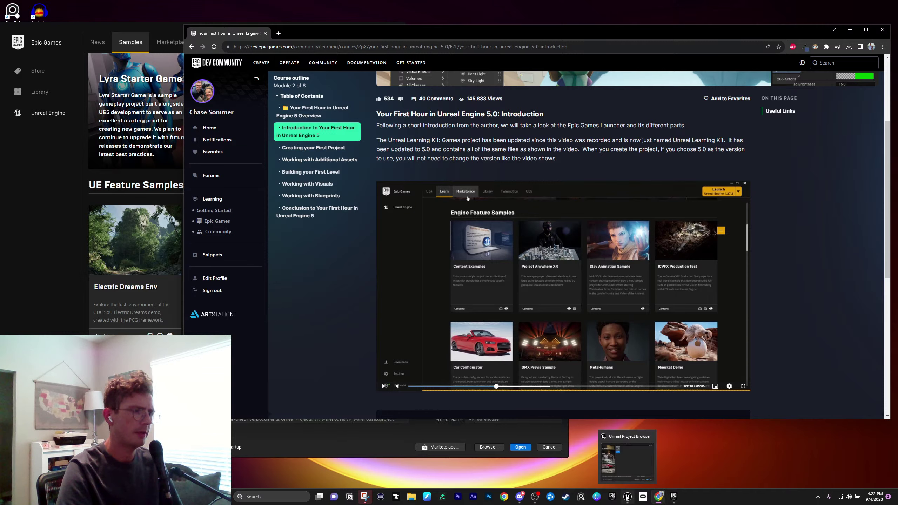
pyautogui.moveTo(676, 500)
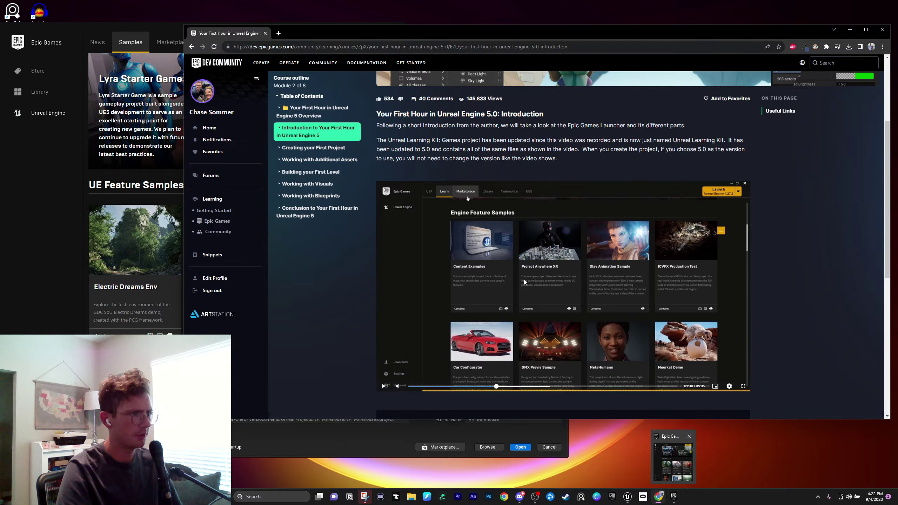
# Play part of the introduction video, visit the launcher's general Library, return to its Unreal Engine section, and pause the video
pyautogui.click(535, 311)
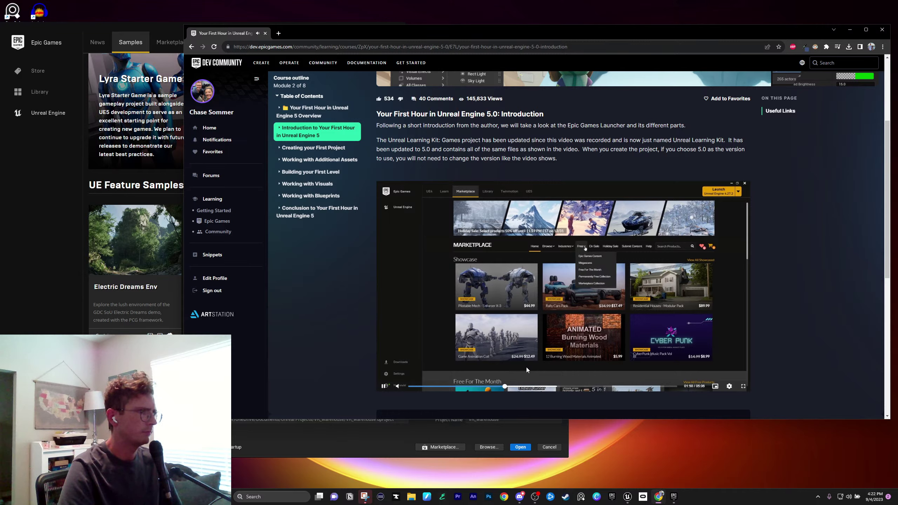
pyautogui.click(27, 208)
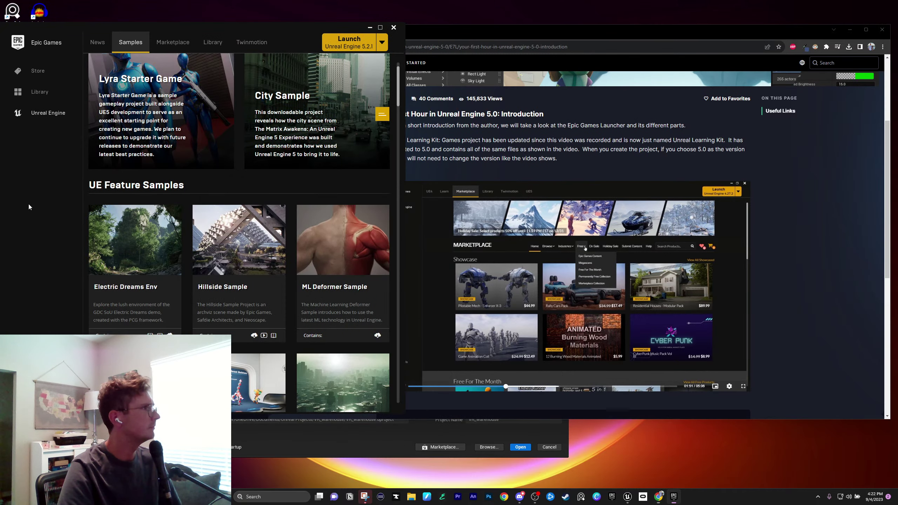
pyautogui.click(39, 92)
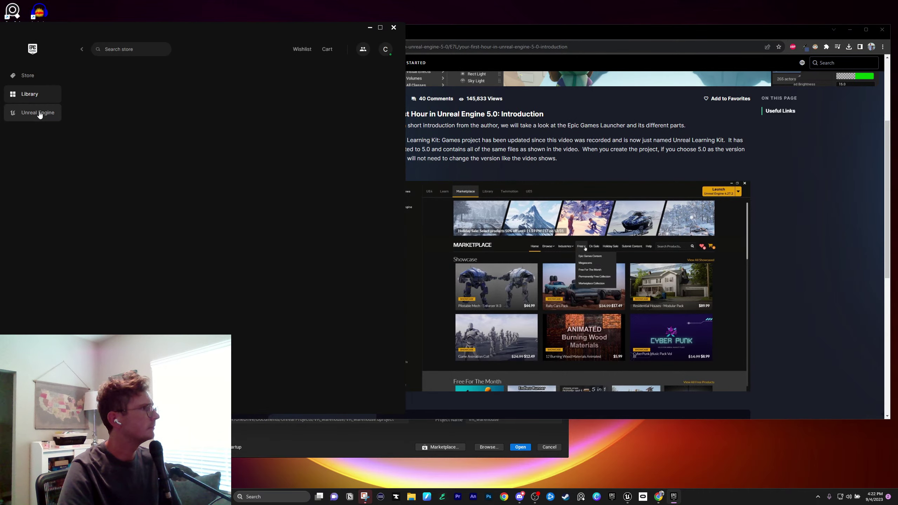
pyautogui.click(39, 113)
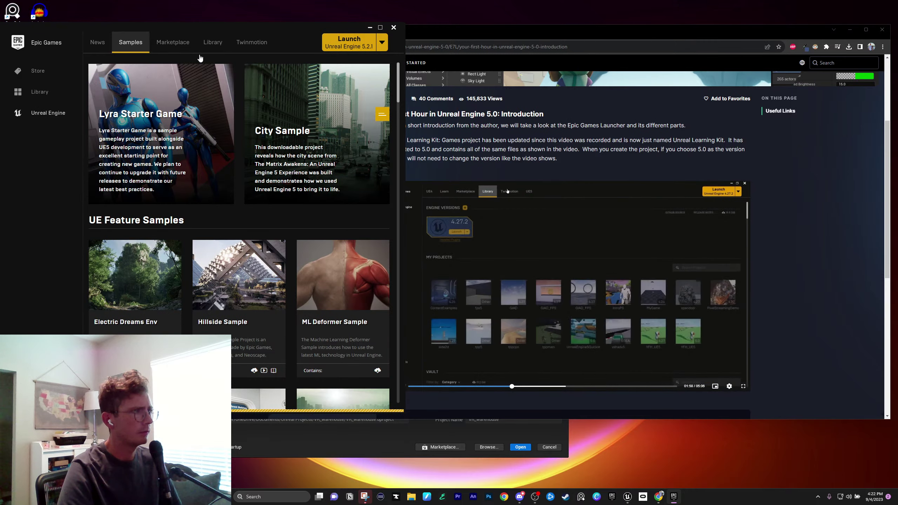
pyautogui.click(603, 269)
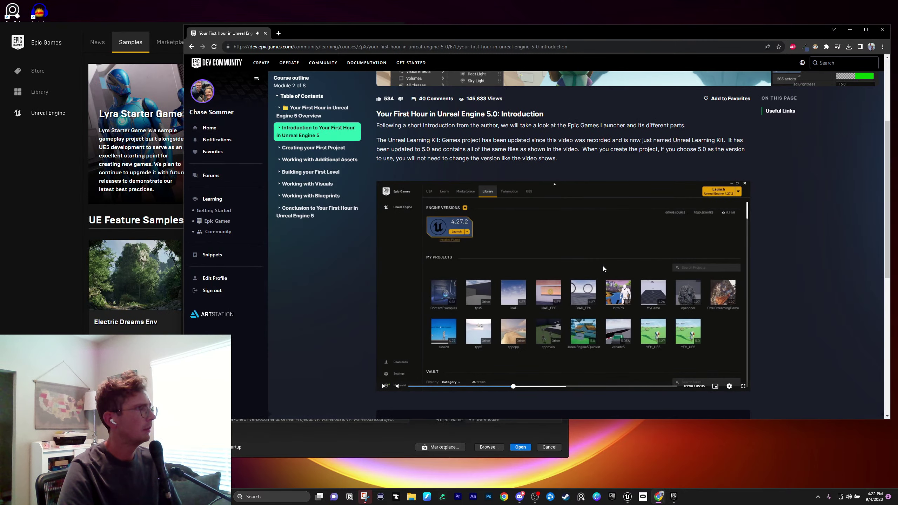
# Narrow the course window to fit beside the launcher and browse the Marketplace's free Epic Games content
pyautogui.click(170, 42)
pyautogui.moveTo(184, 221); pyautogui.dragTo(433, 221)
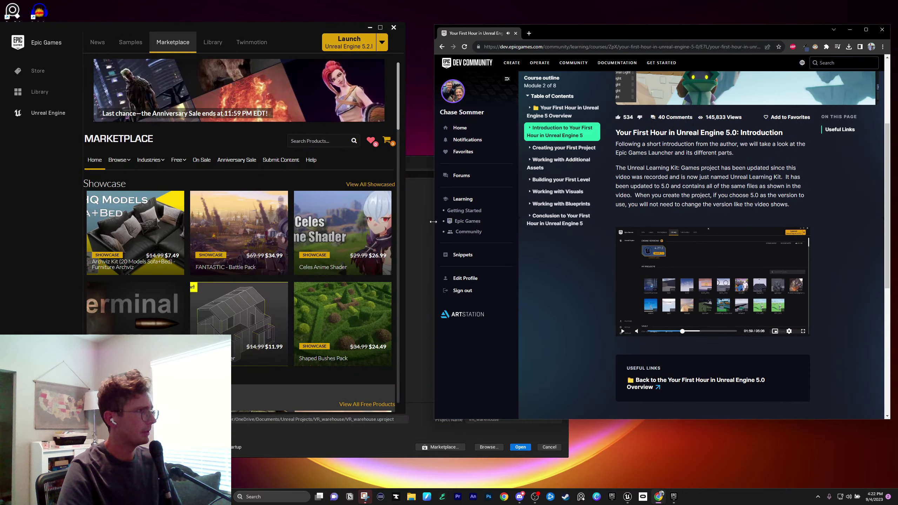
pyautogui.moveTo(178, 161)
pyautogui.click(185, 181)
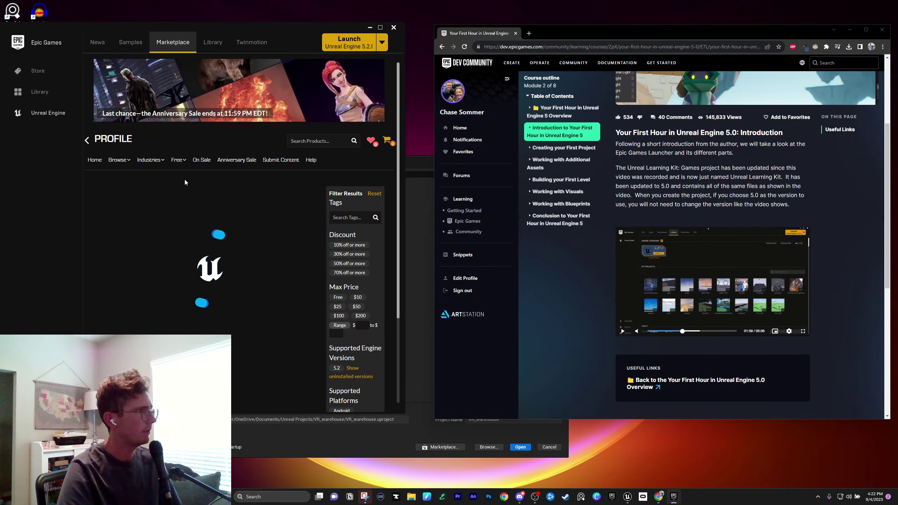
pyautogui.scroll(-2, 269, 301)
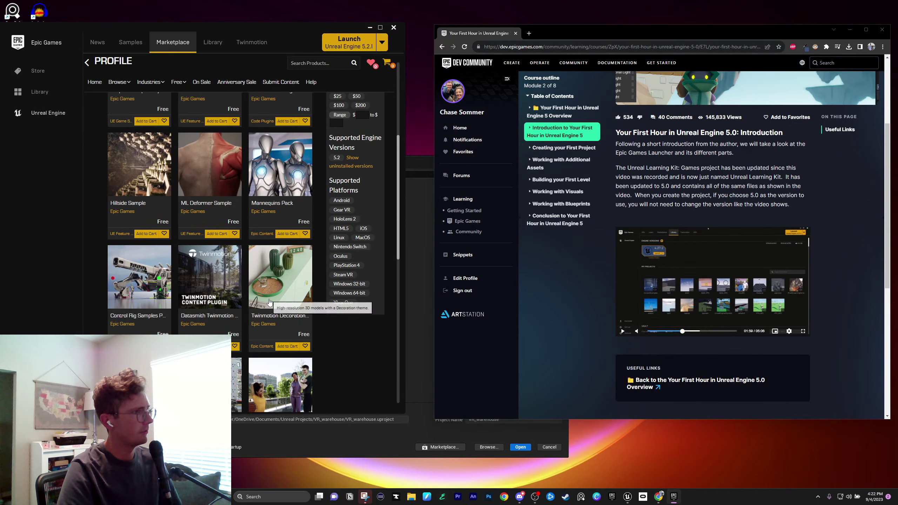
pyautogui.scroll(-5, 269, 301)
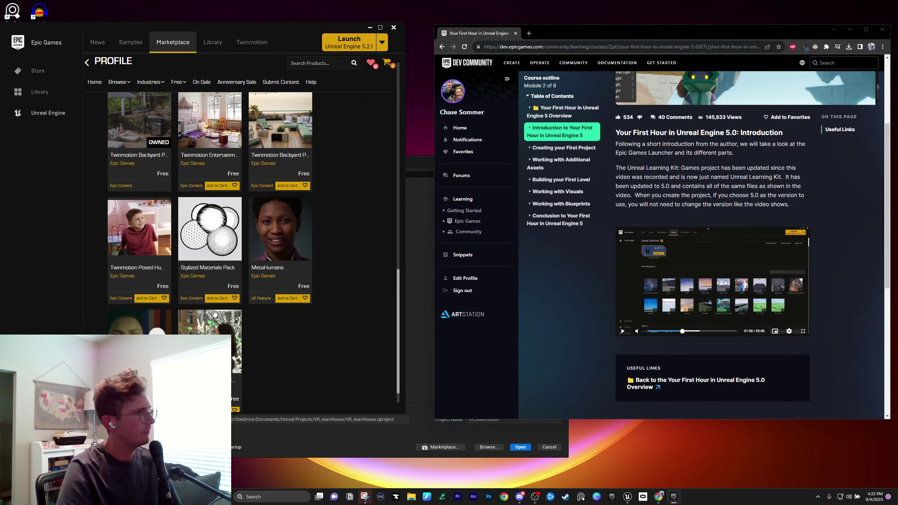
pyautogui.scroll(10, 215, 313)
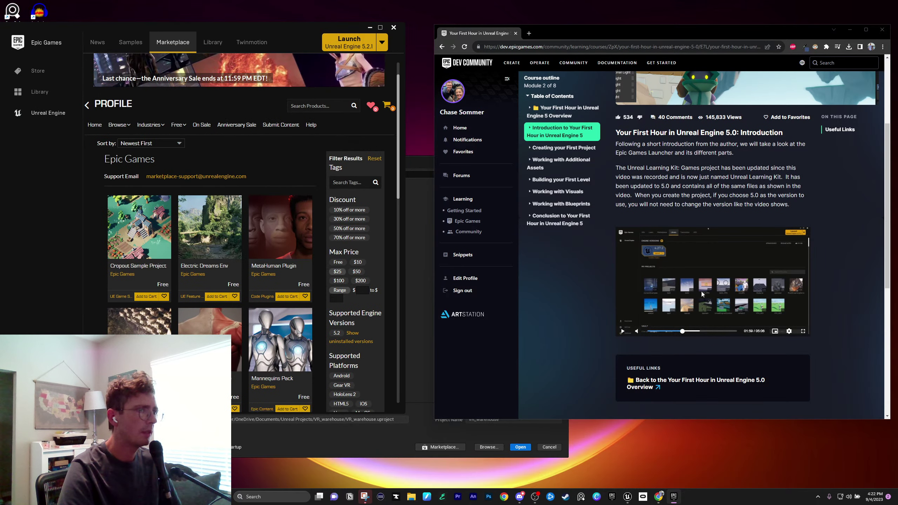
# Play the next part of the introduction video, open the launcher's Unreal Engine Library, and pause the video
pyautogui.click(702, 292)
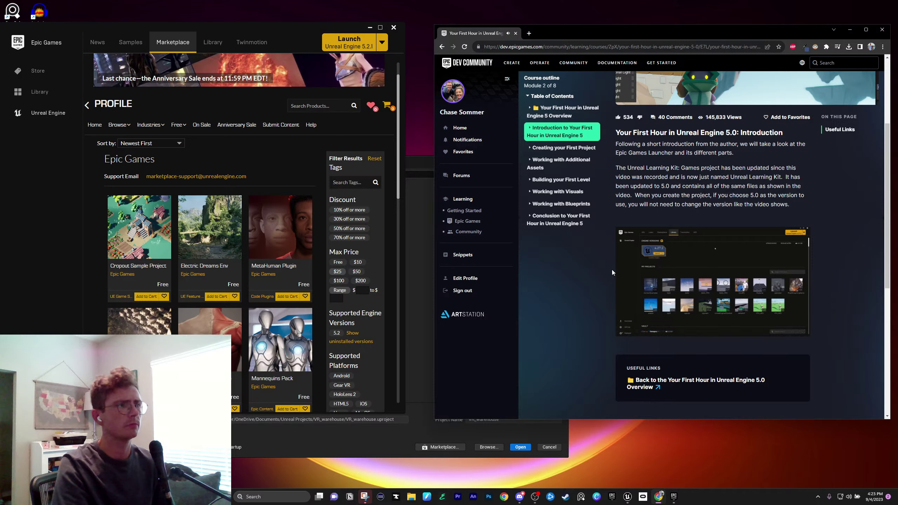
pyautogui.click(213, 42)
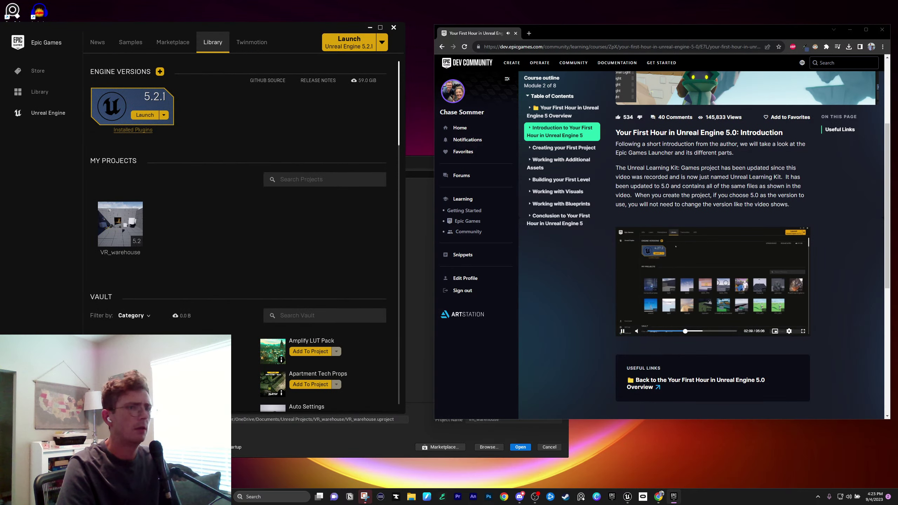
pyautogui.click(691, 290)
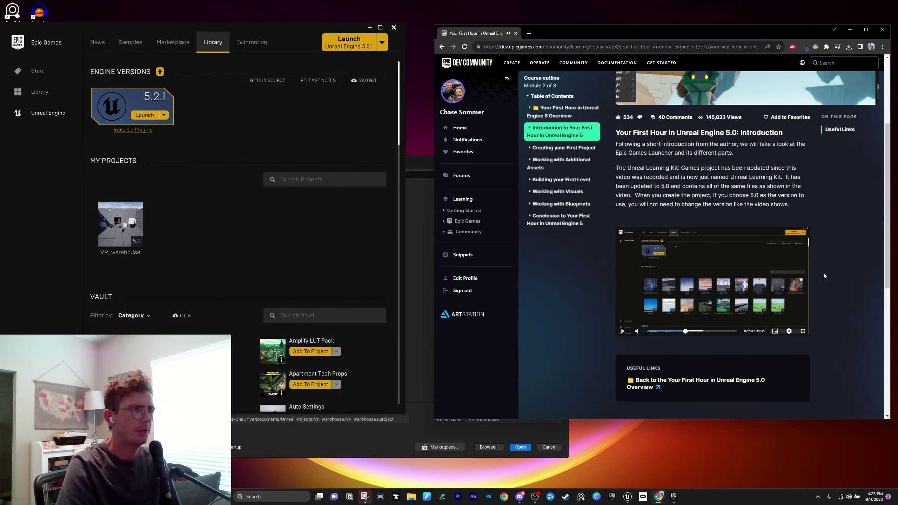
# Highlight the version number 5.0 in the lesson heading and resume the introduction video
pyautogui.scroll(3, 721, 256)
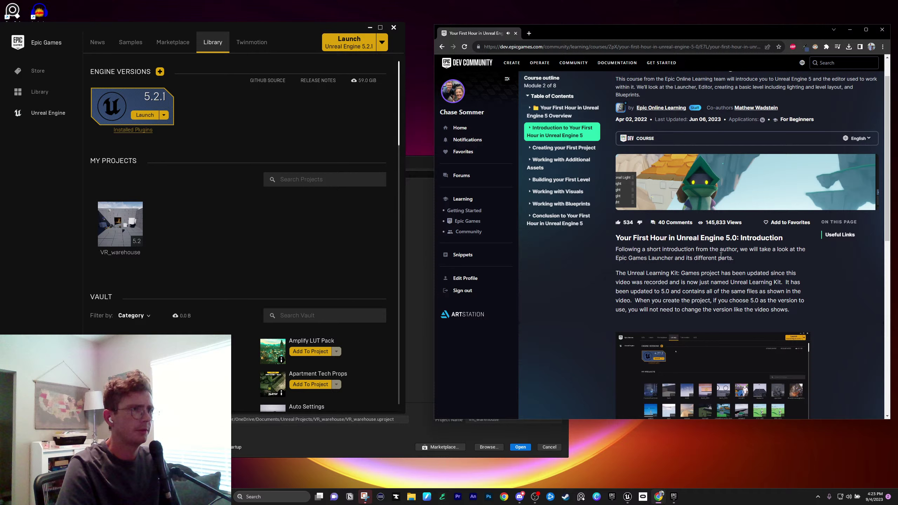
pyautogui.doubleClick(731, 238)
pyautogui.scroll(-2, 695, 334)
pyautogui.scroll(-1, 695, 332)
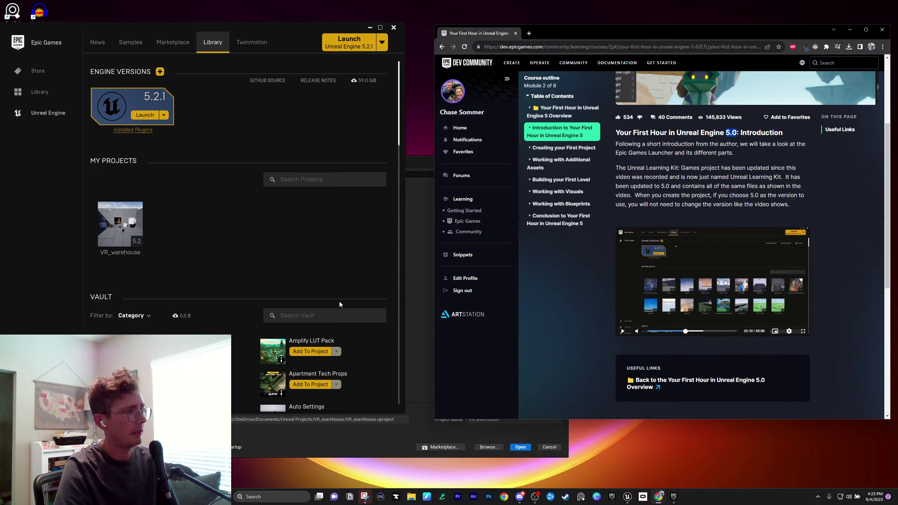
pyautogui.scroll(-1, 339, 302)
pyautogui.scroll(1, 336, 298)
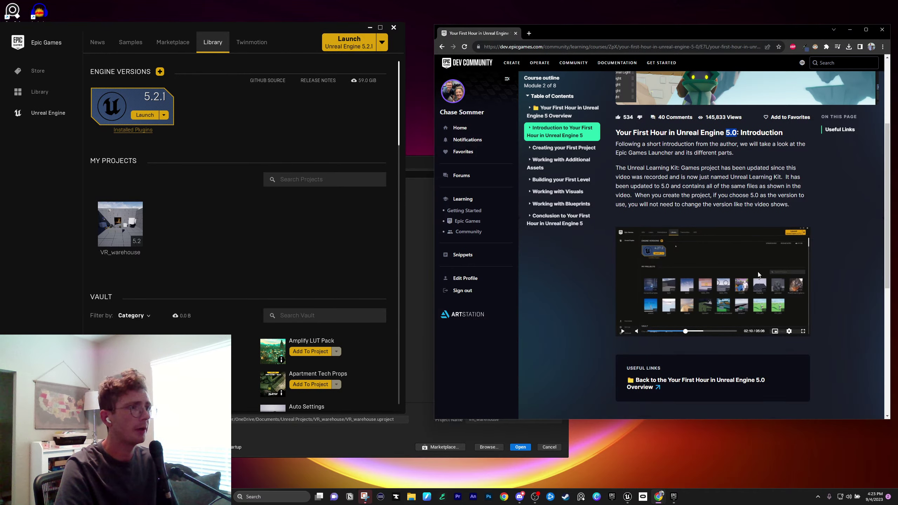
pyautogui.click(706, 305)
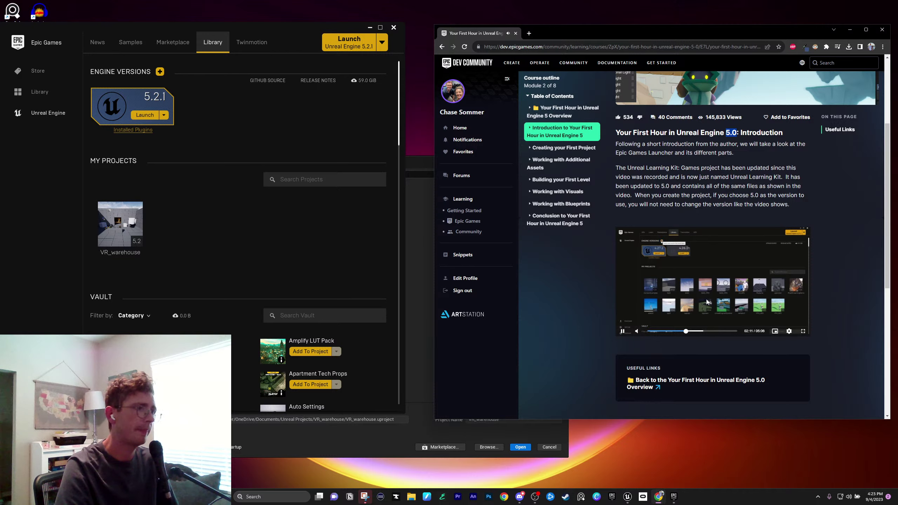
# Add an engine version slot in the Library, view the list of available versions, and remove the slot
pyautogui.click(160, 74)
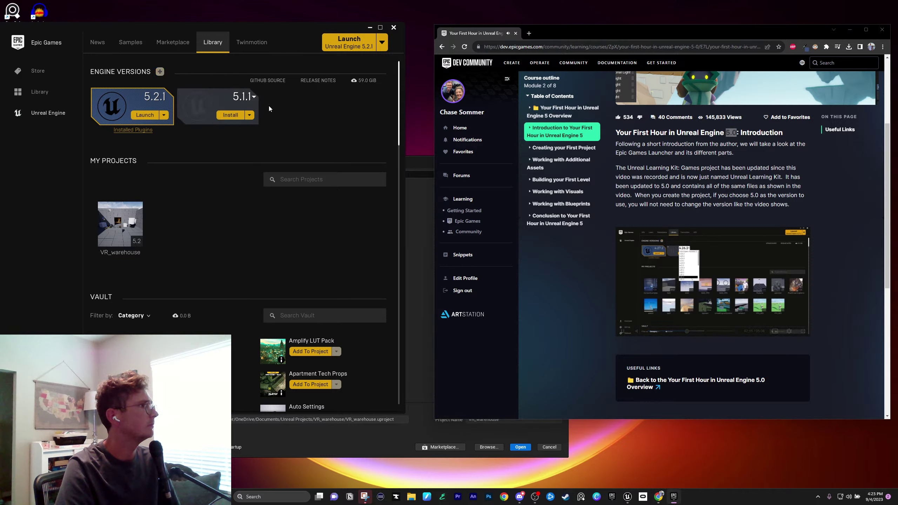
pyautogui.click(252, 115)
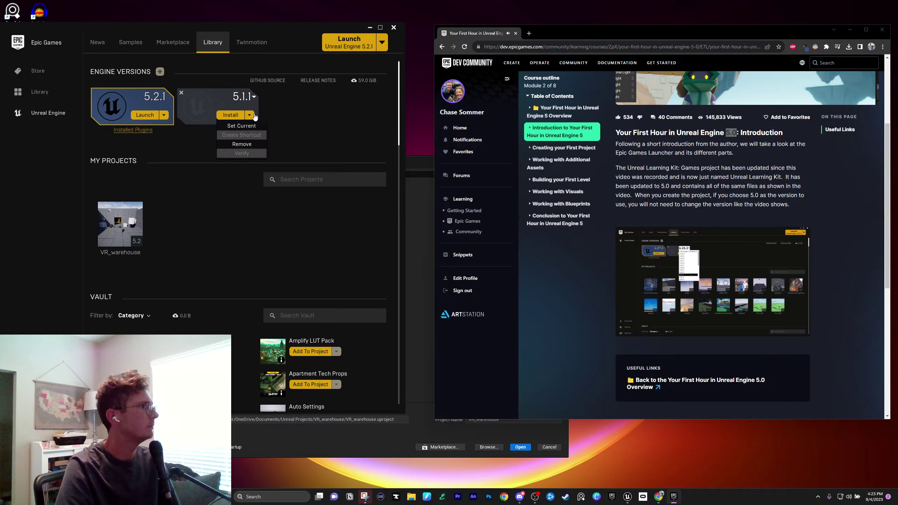
pyautogui.click(247, 97)
pyautogui.click(248, 96)
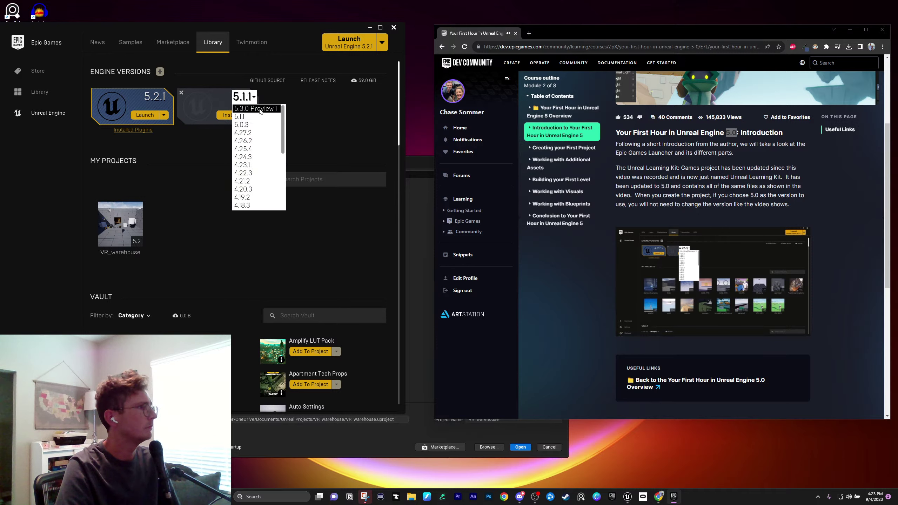
pyautogui.click(345, 126)
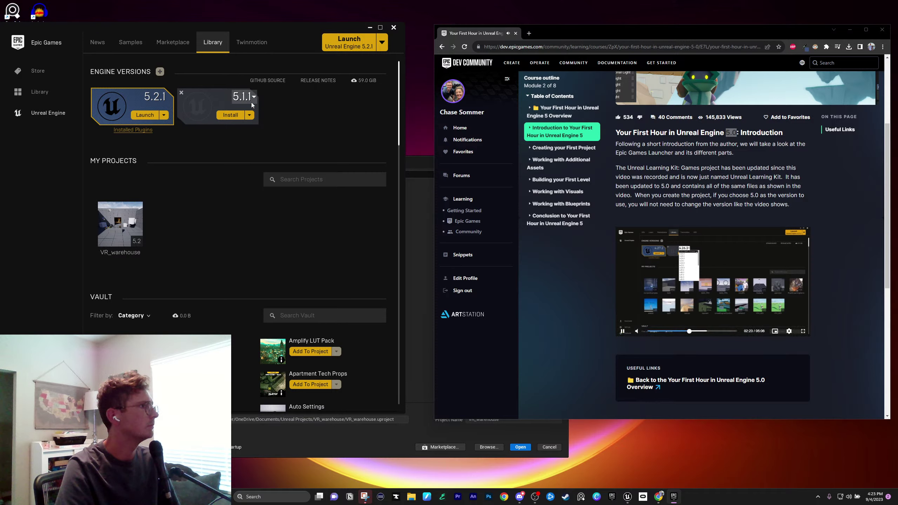
pyautogui.click(181, 93)
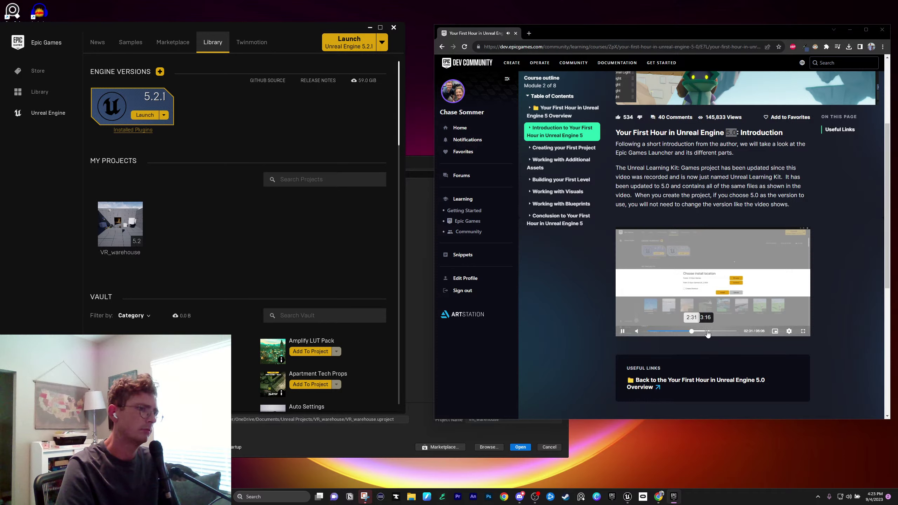
# Pause the introduction video, resume it, and expand it to full screen
pyautogui.click(625, 332)
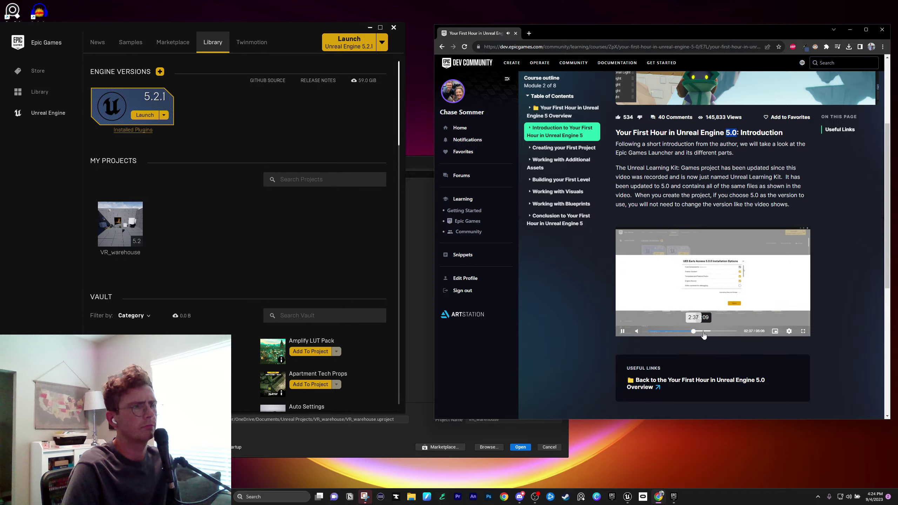
pyautogui.click(803, 331)
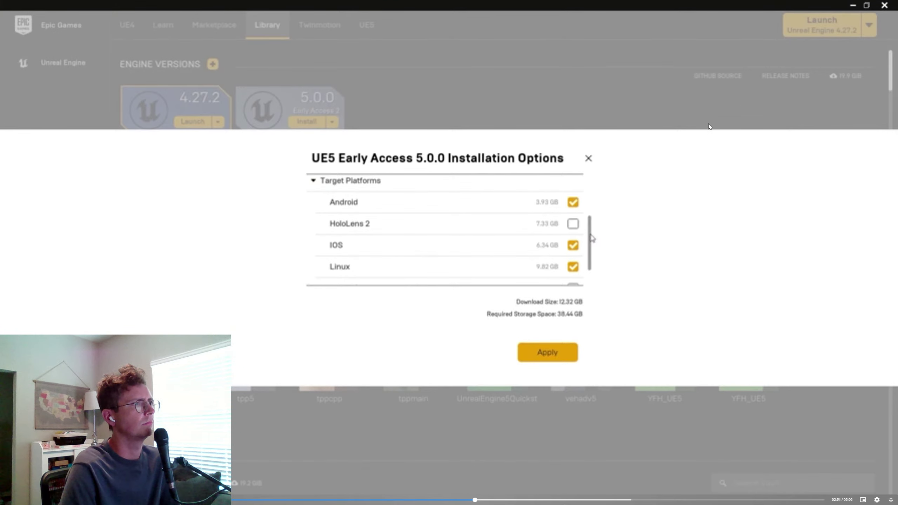
# Exit the full-screen video and check the installed plugins of engine version 5.2.1 in the launcher Library
pyautogui.press('Escape')
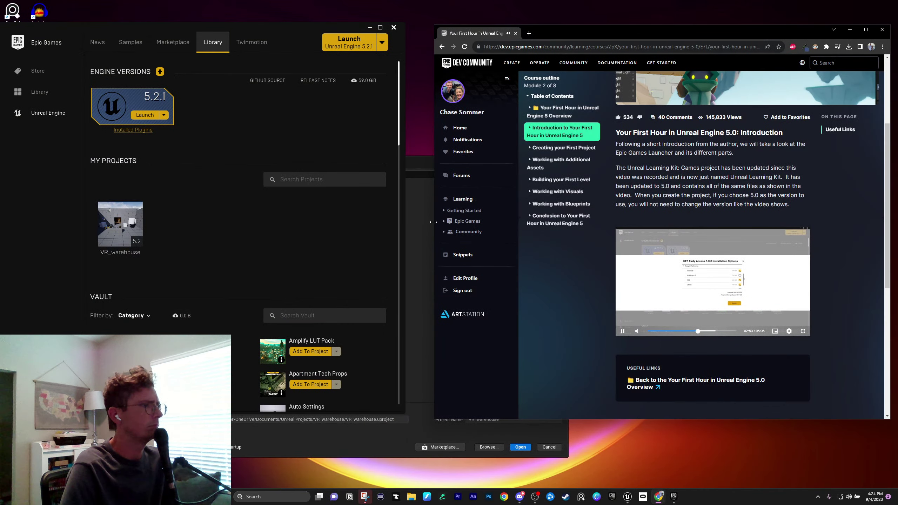
pyautogui.click(134, 130)
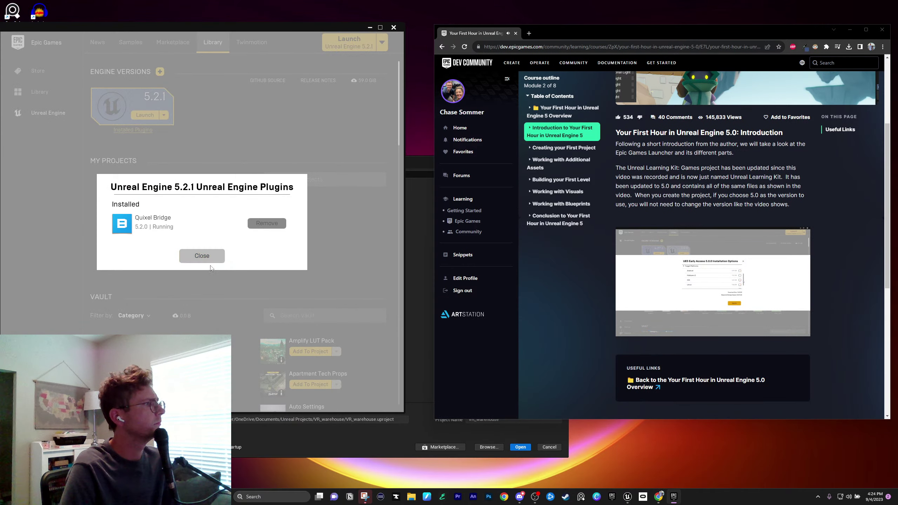
pyautogui.click(202, 257)
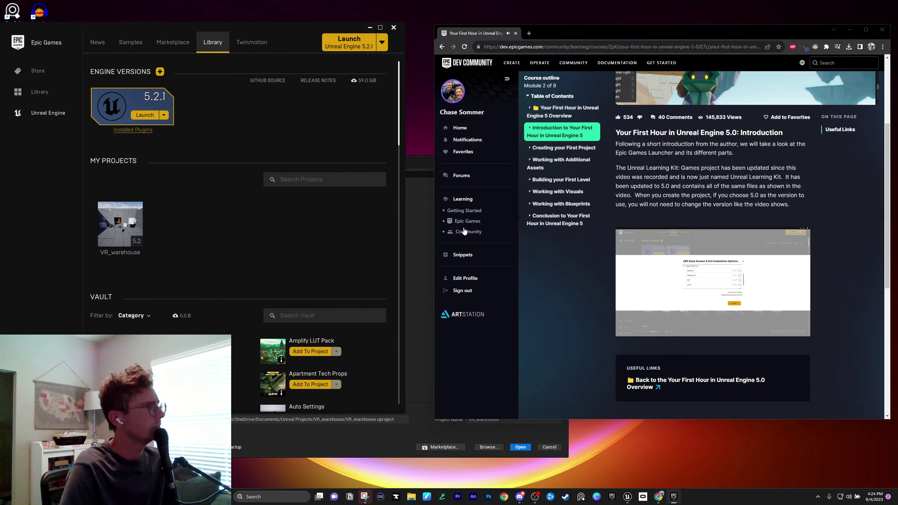
pyautogui.click(151, 130)
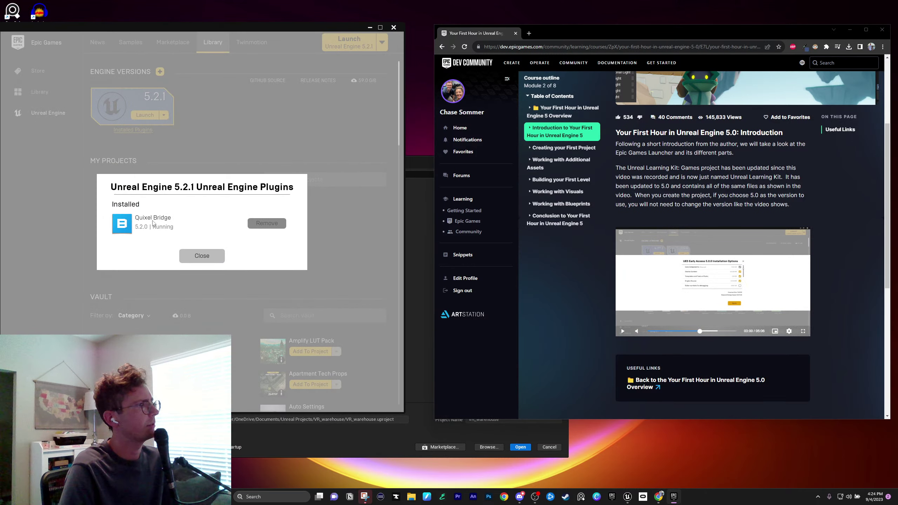
pyautogui.click(202, 259)
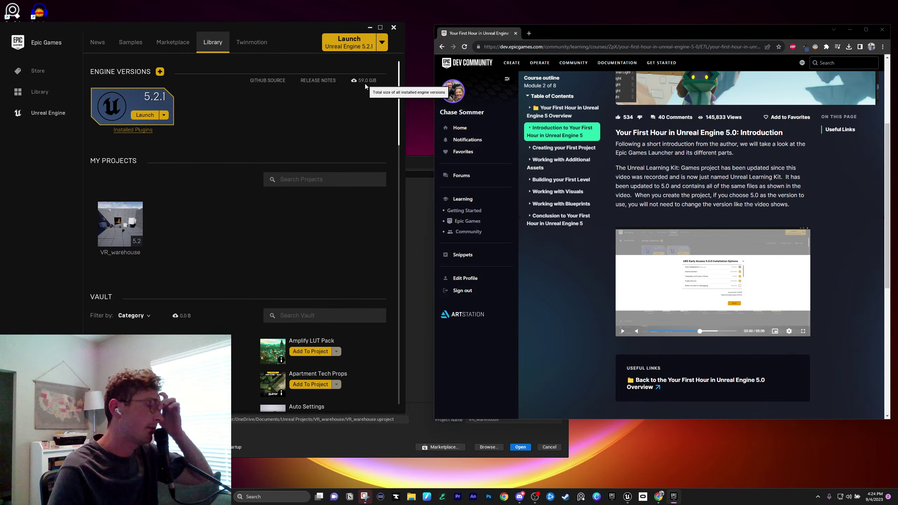
# Resume the introduction video and view the management options for the installed 5.2.1 engine without choosing any
pyautogui.click(713, 279)
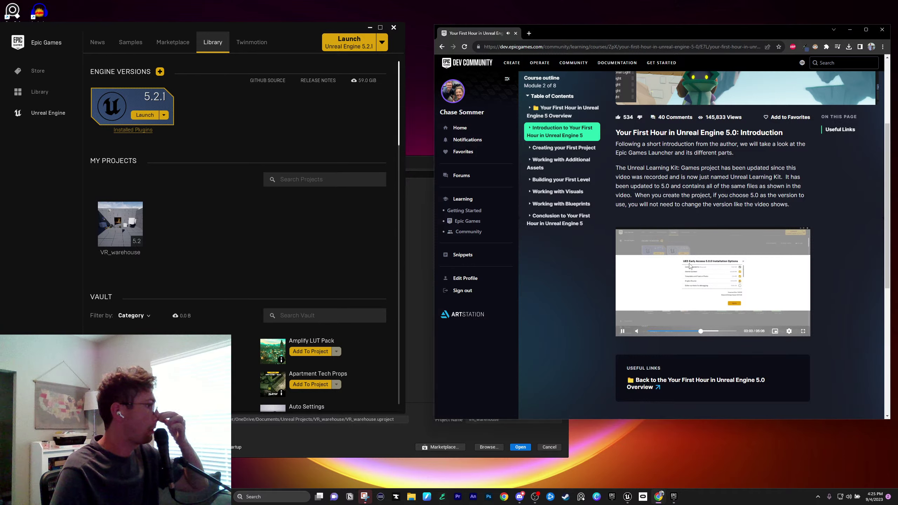
pyautogui.click(165, 115)
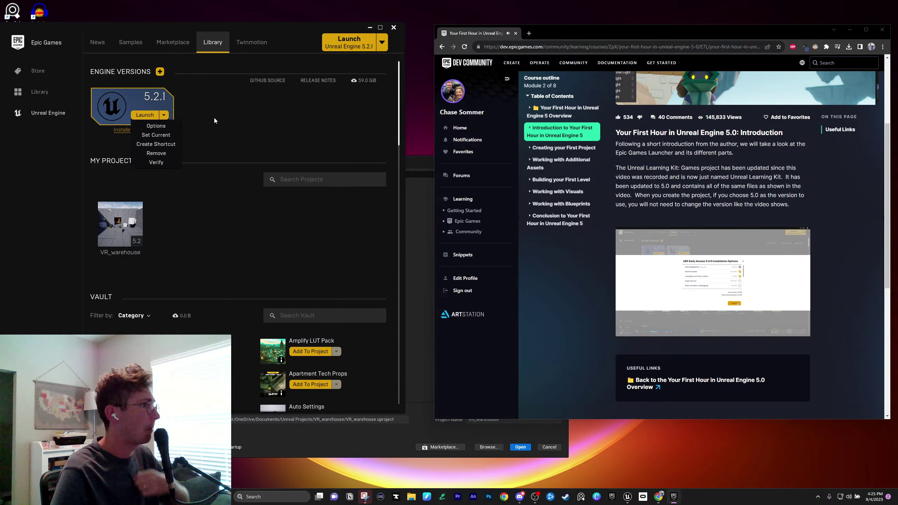
pyautogui.click(263, 115)
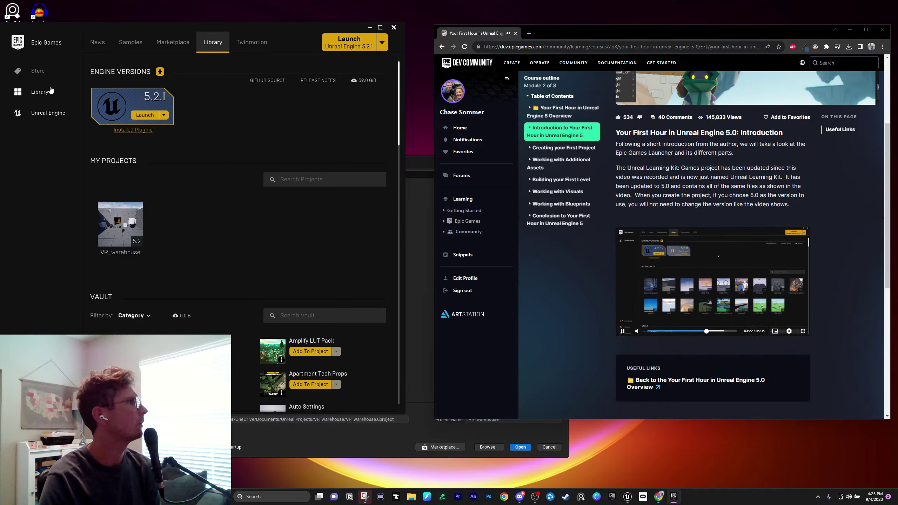
# Pause the introduction video, look at the VR_warehouse project under My Projects, and resume the video
pyautogui.click(722, 283)
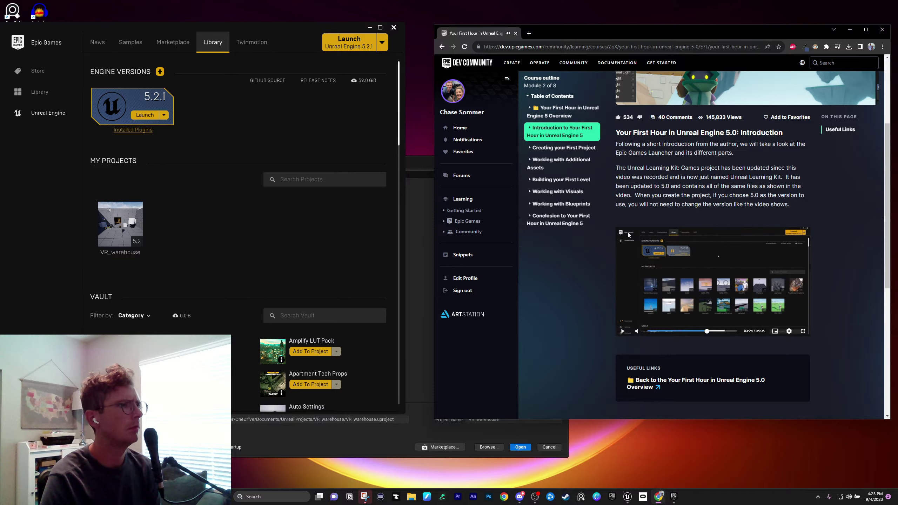
pyautogui.scroll(-1, 152, 202)
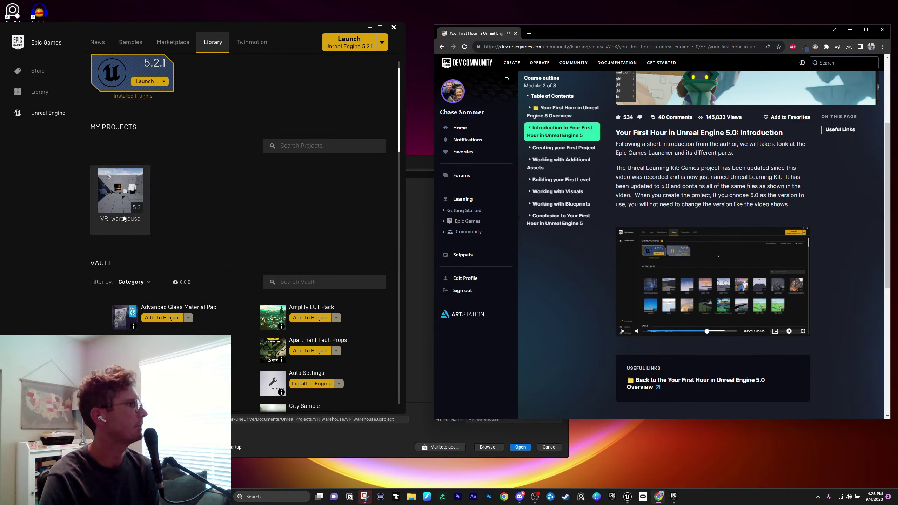
pyautogui.click(138, 233)
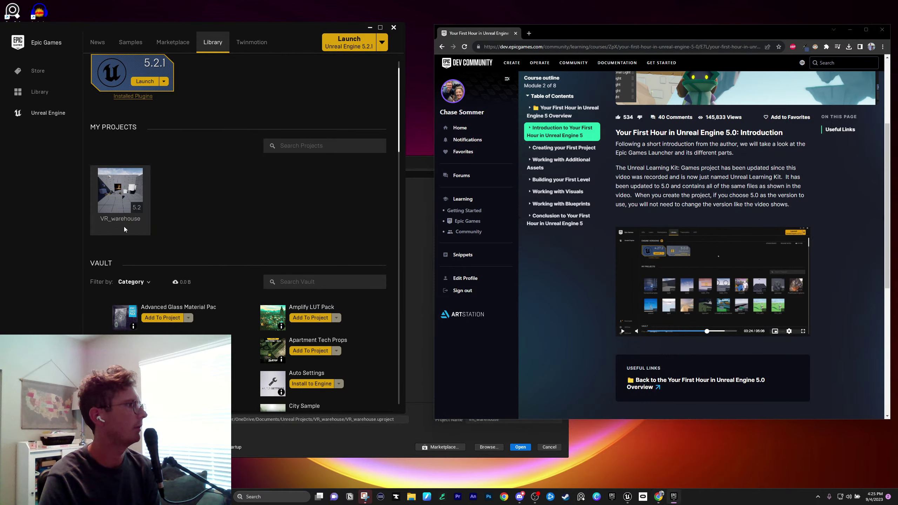
pyautogui.click(697, 295)
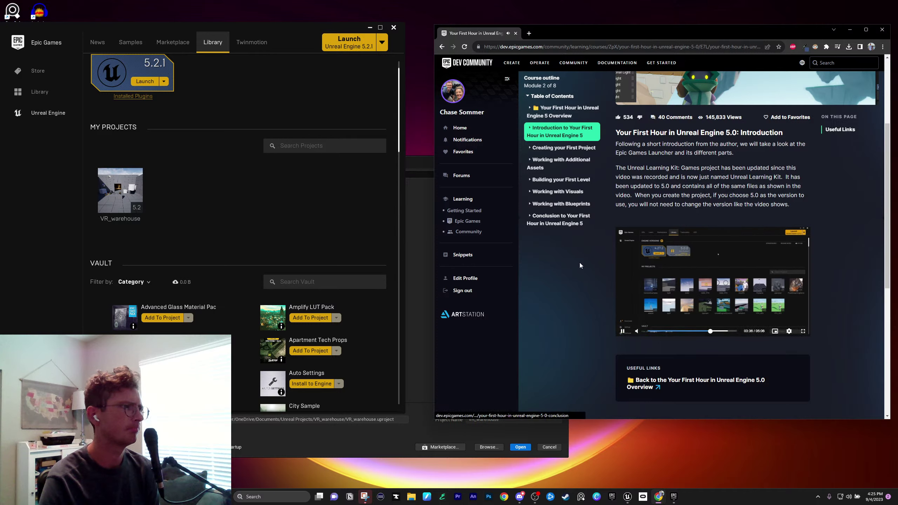
# Pop the introduction video out into picture-in-picture, enlarge the floating video, and place it over the lesson page
pyautogui.click(775, 332)
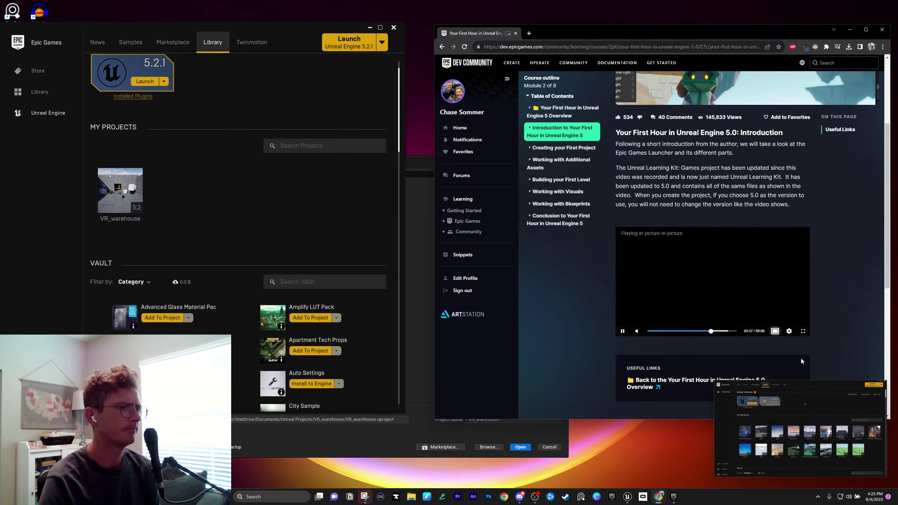
pyautogui.moveTo(798, 398); pyautogui.dragTo(553, 164)
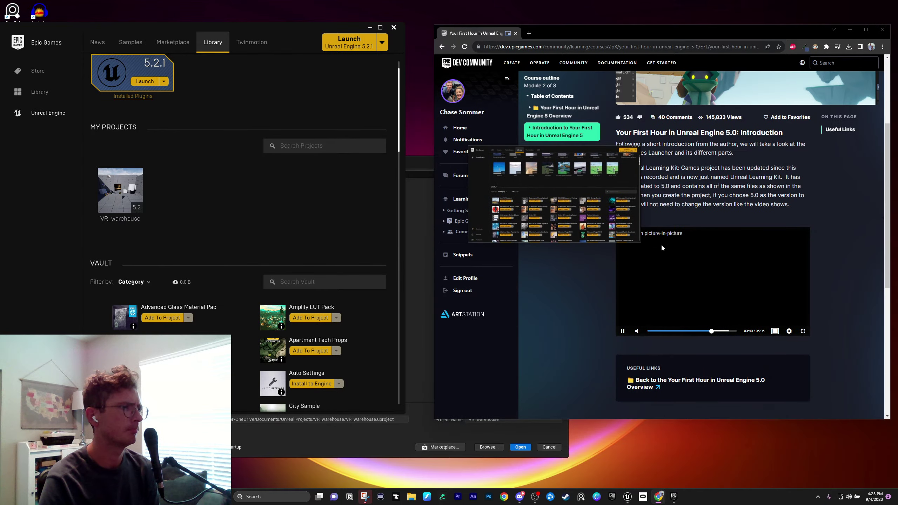
pyautogui.moveTo(642, 243); pyautogui.dragTo(798, 405)
pyautogui.moveTo(693, 175); pyautogui.dragTo(599, 129)
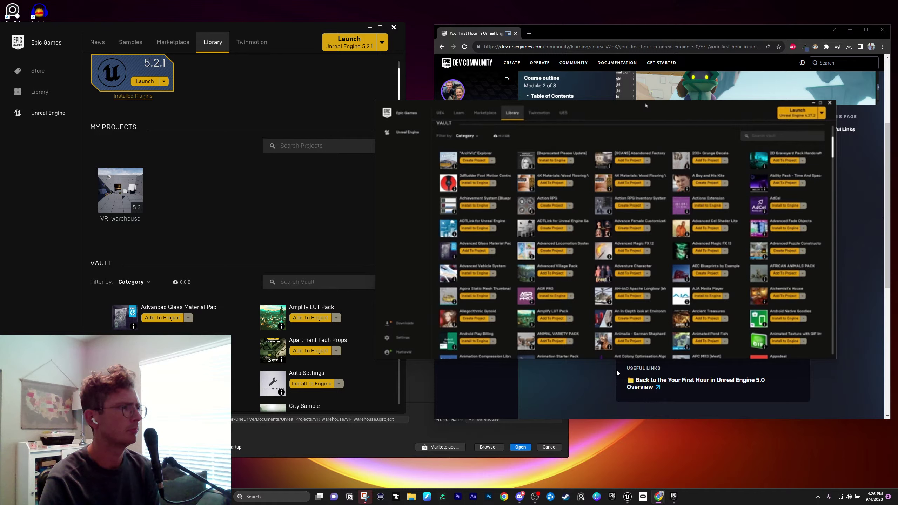
# Look through the Vault assets in the Library, return the floating video to its browser tab, and pause it
pyautogui.scroll(-4, 229, 296)
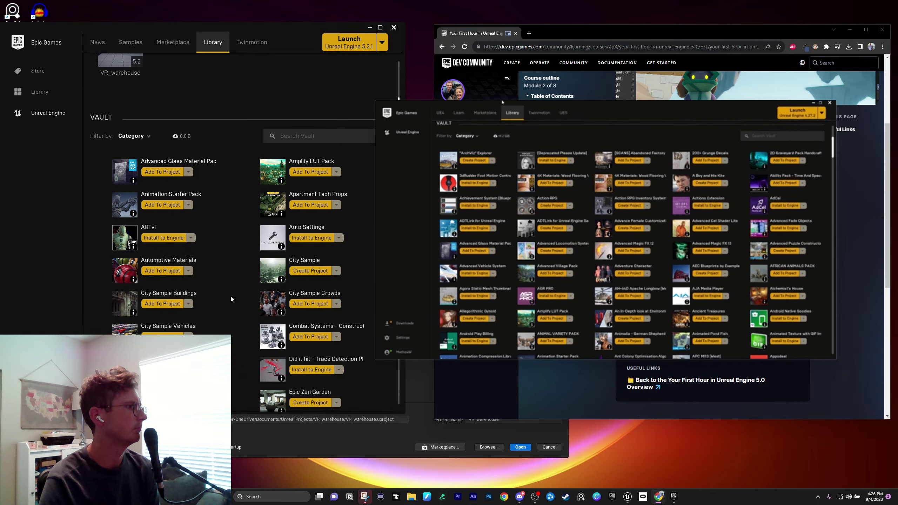
pyautogui.moveTo(577, 313)
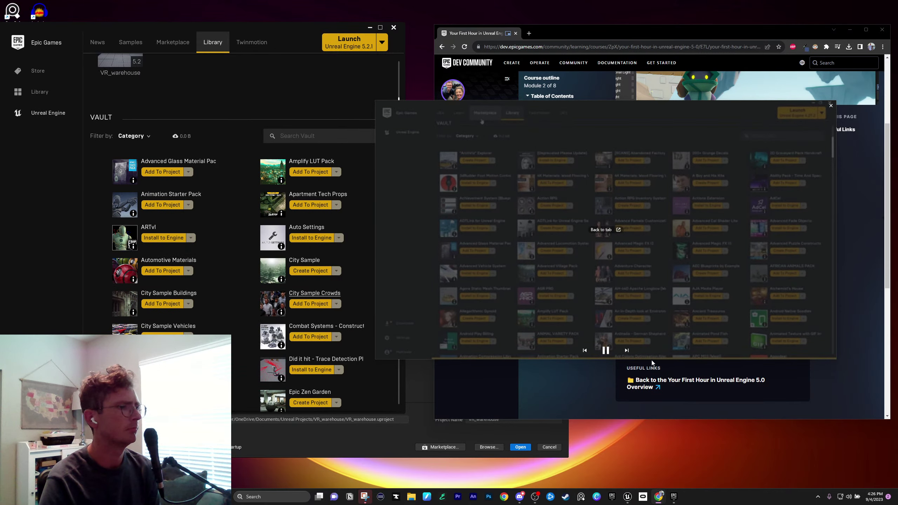
pyautogui.click(609, 229)
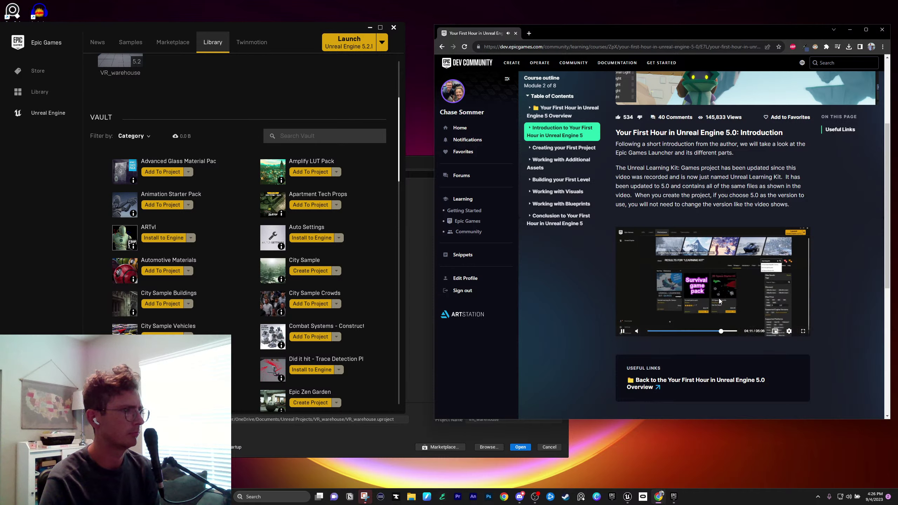
pyautogui.click(689, 287)
# Search the Unreal Engine Marketplace for "learning kit"
pyautogui.scroll(2, 174, 70)
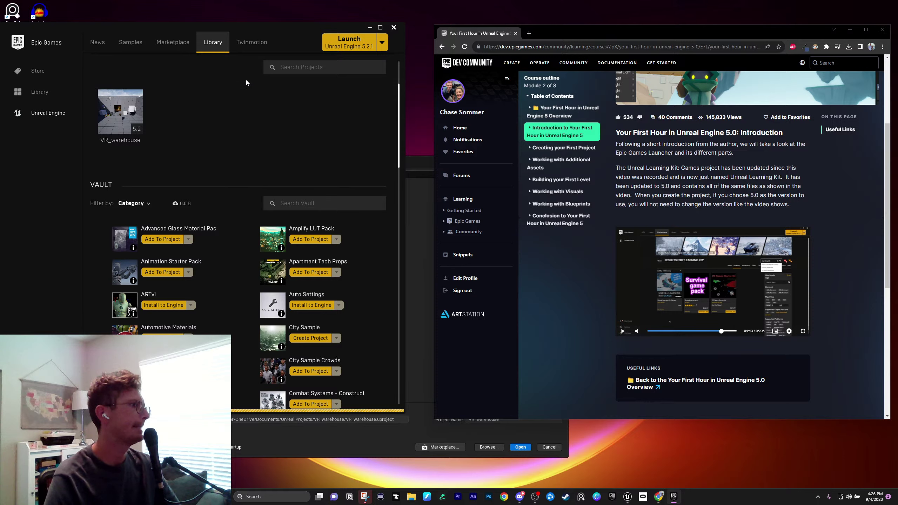
pyautogui.click(159, 48)
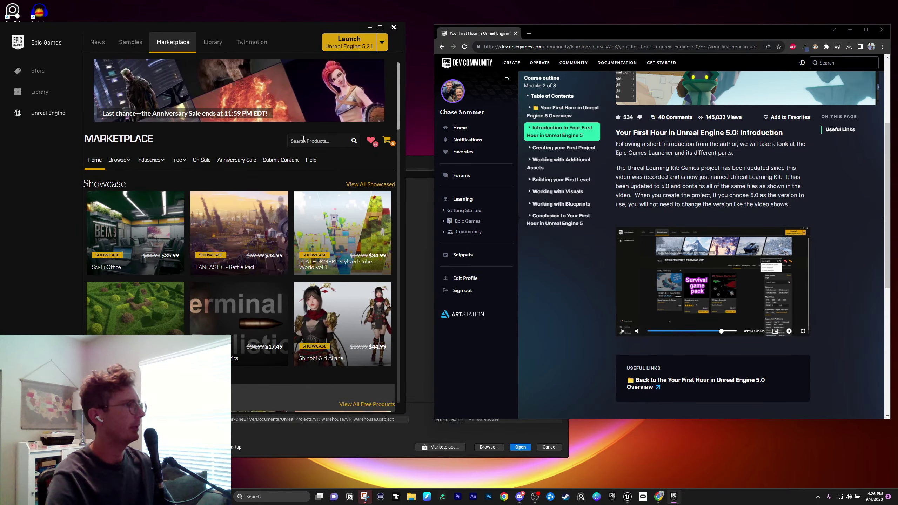
pyautogui.click(302, 140)
pyautogui.write('learning kit')
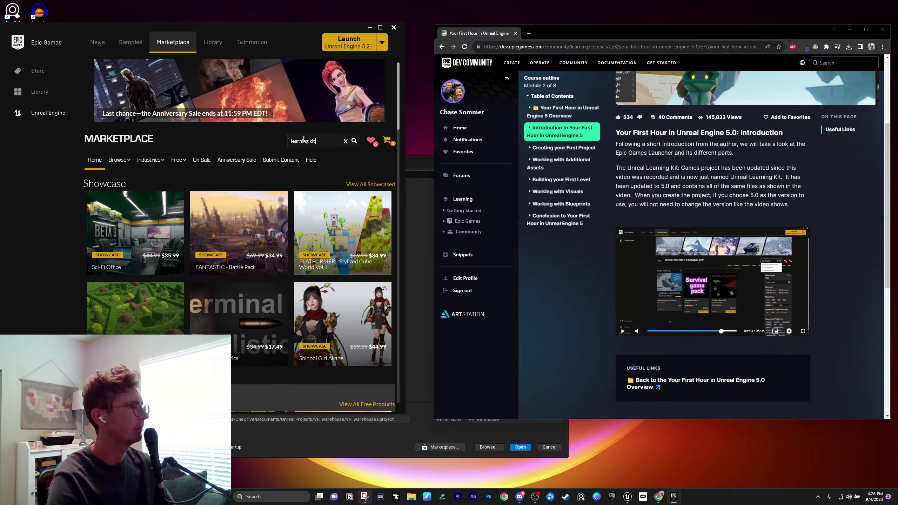
pyautogui.press('Return')
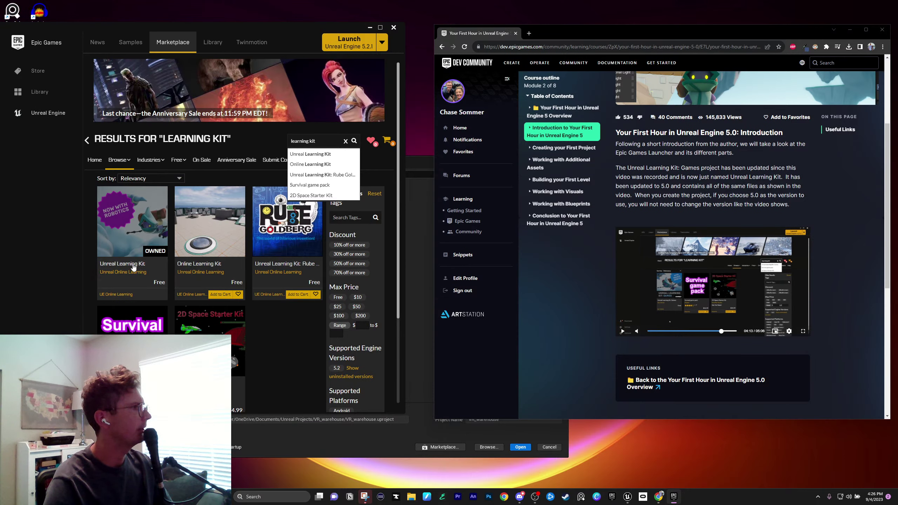
# Open the Unreal Learning Kit detail page from the search results and resume the introduction video
pyautogui.scroll(-2, 130, 228)
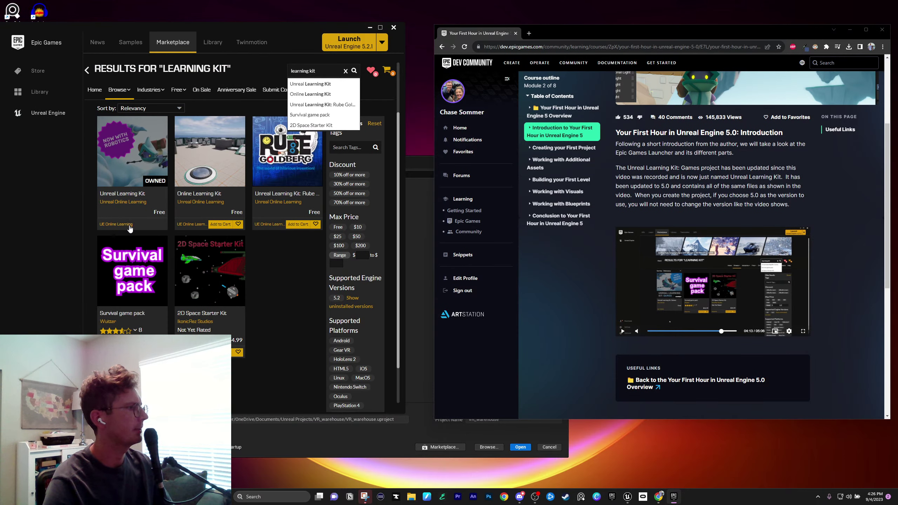
pyautogui.scroll(2, 130, 228)
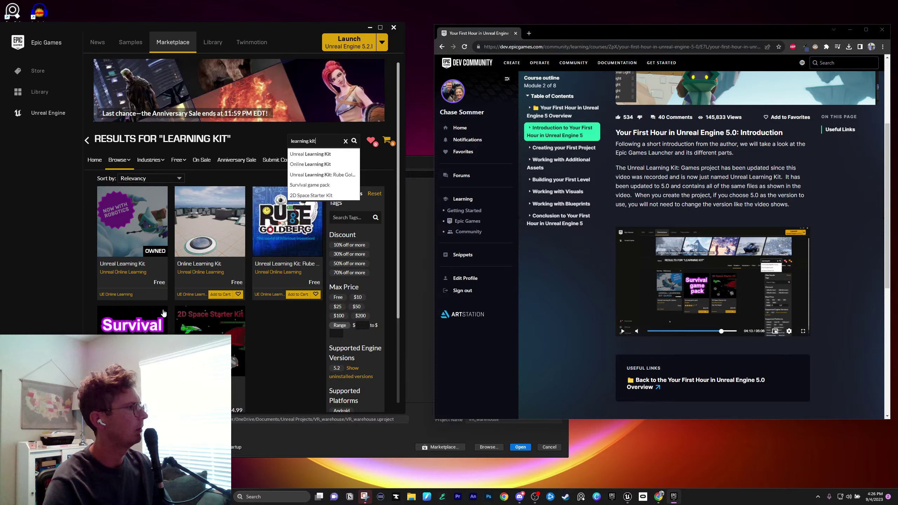
pyautogui.click(127, 244)
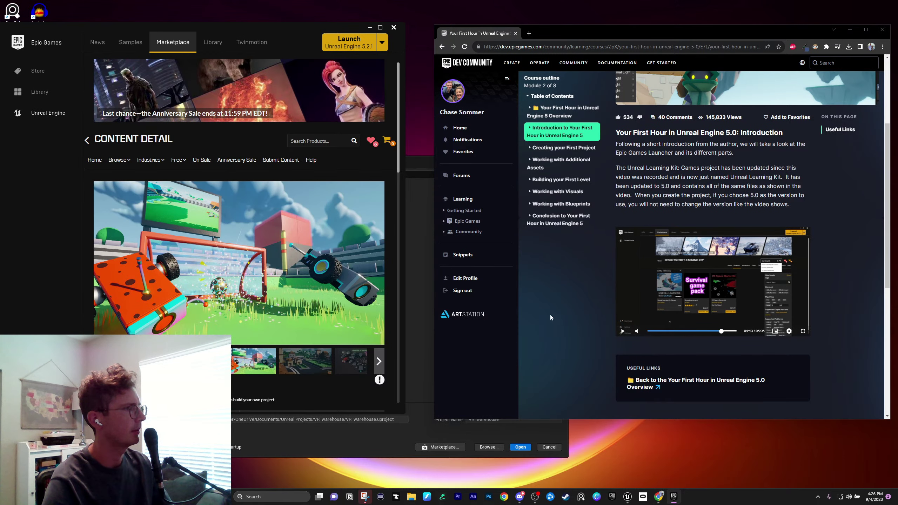
pyautogui.click(700, 282)
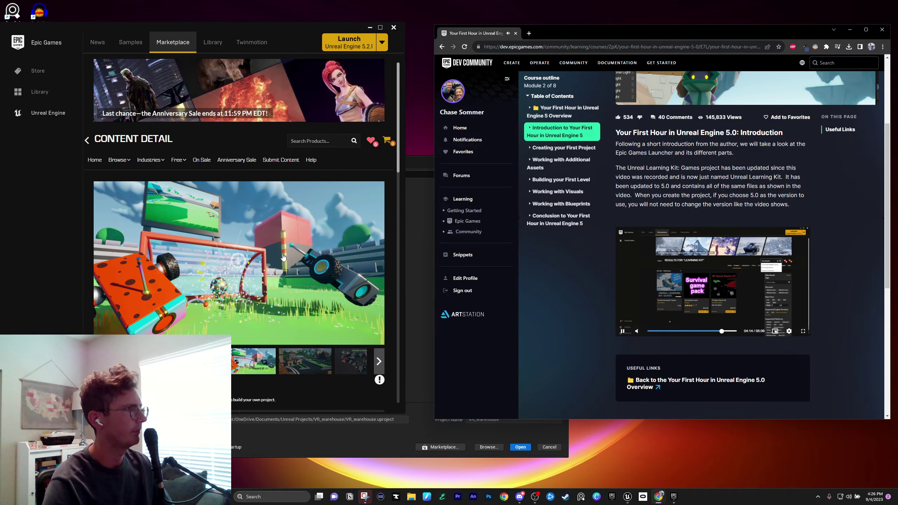
# Start creating a project from the Unreal Learning Kit, check the selectable engine versions, and cancel without creating it
pyautogui.scroll(-2, 284, 256)
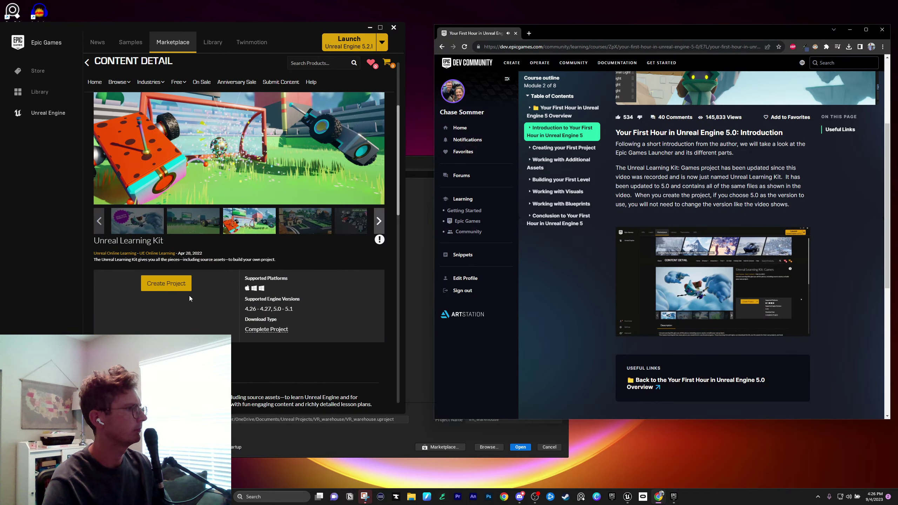
pyautogui.click(173, 285)
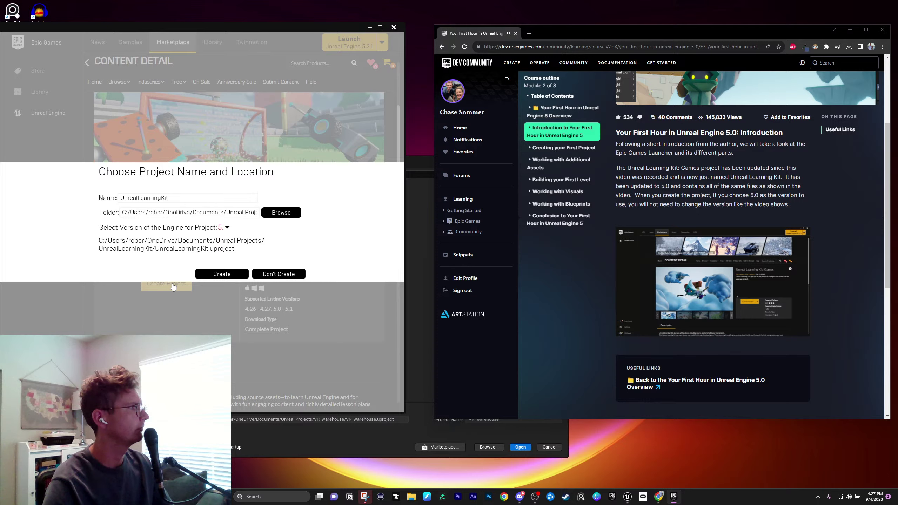
pyautogui.click(228, 228)
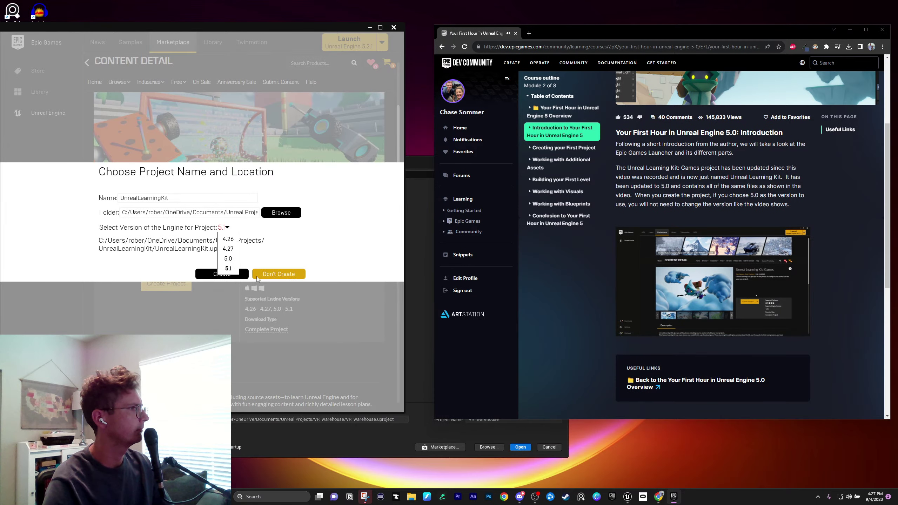
pyautogui.click(309, 253)
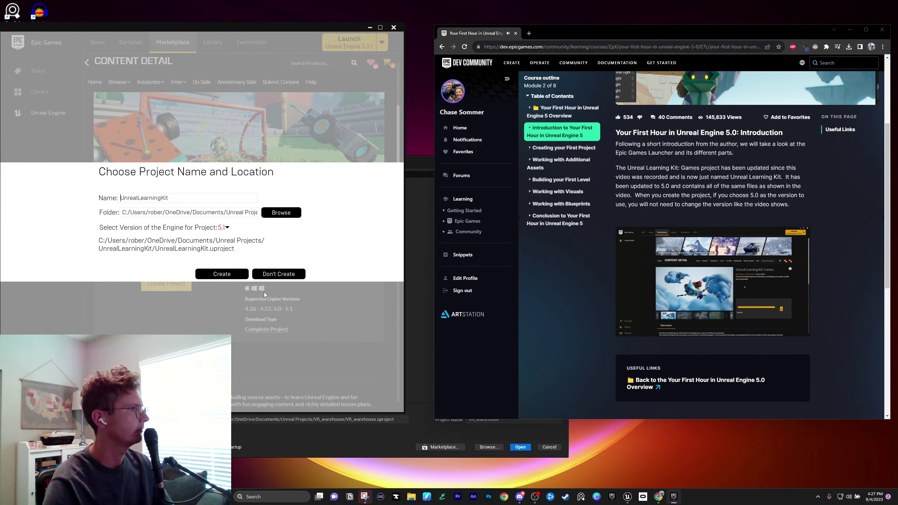
pyautogui.click(282, 276)
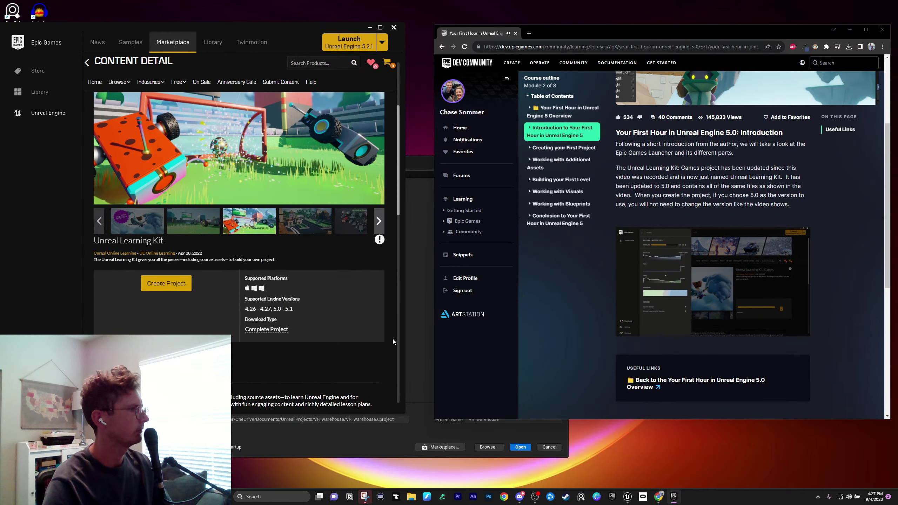
# Examine the Unreal Learning Kit's description, technical details, and related content
pyautogui.scroll(-5, 306, 317)
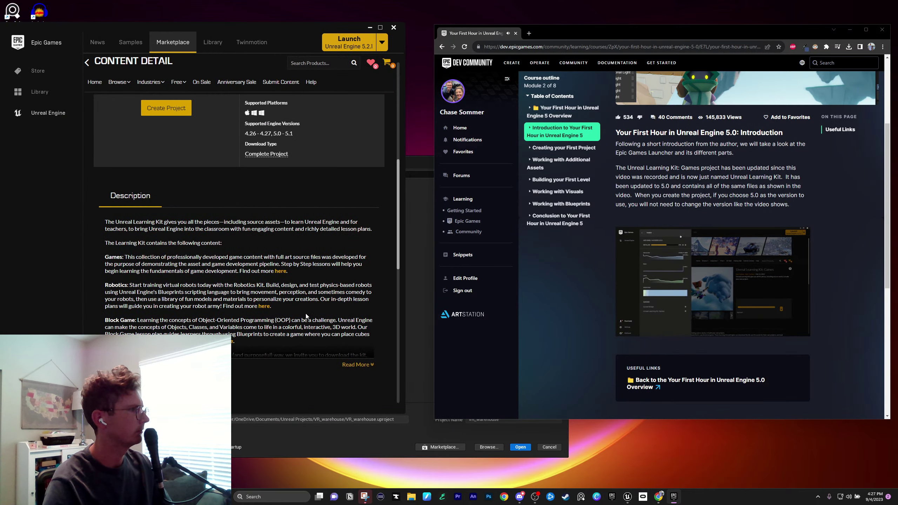
pyautogui.scroll(-8, 306, 316)
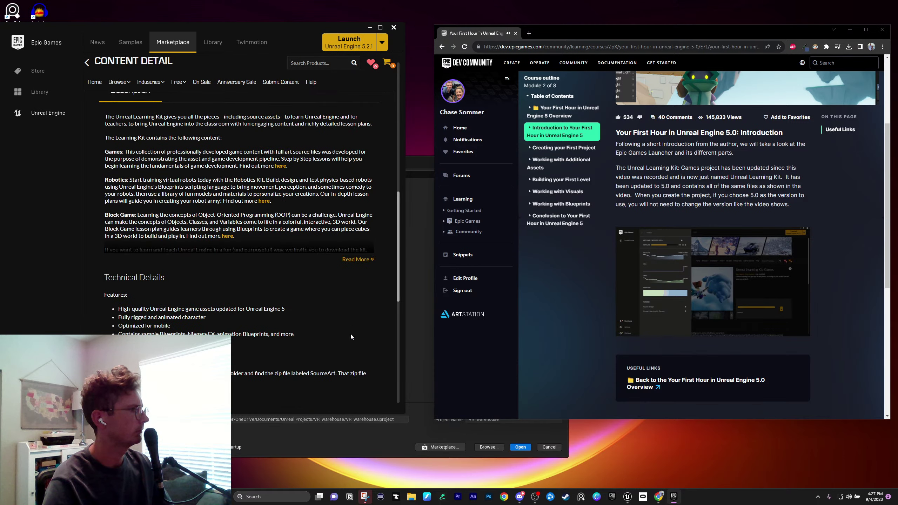
pyautogui.scroll(-4, 352, 334)
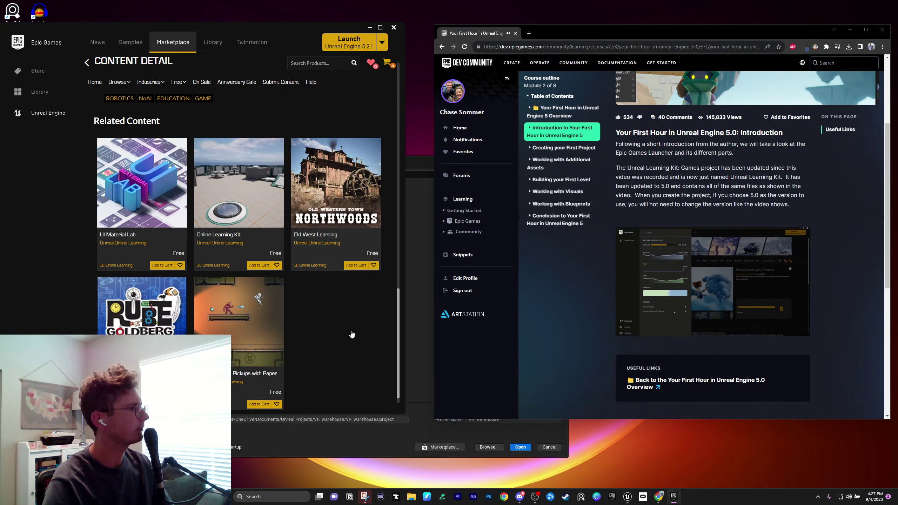
pyautogui.scroll(10, 352, 334)
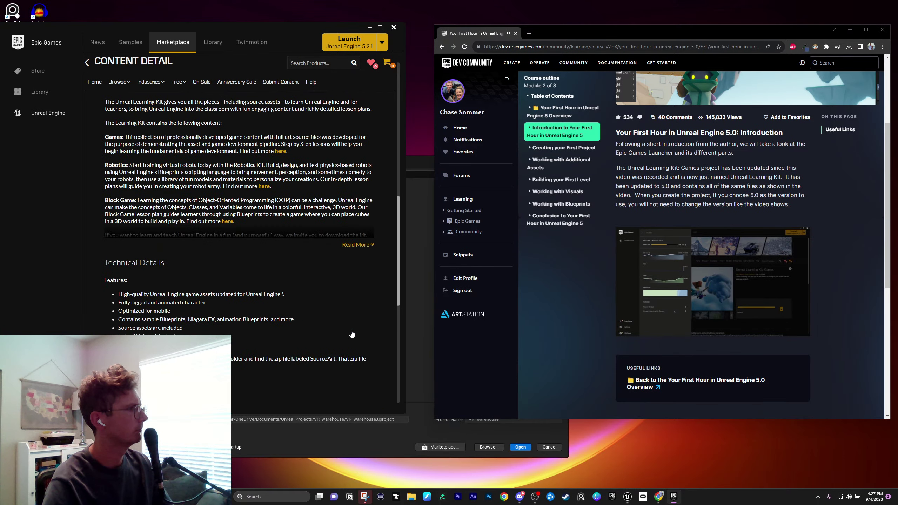
pyautogui.scroll(8, 241, 329)
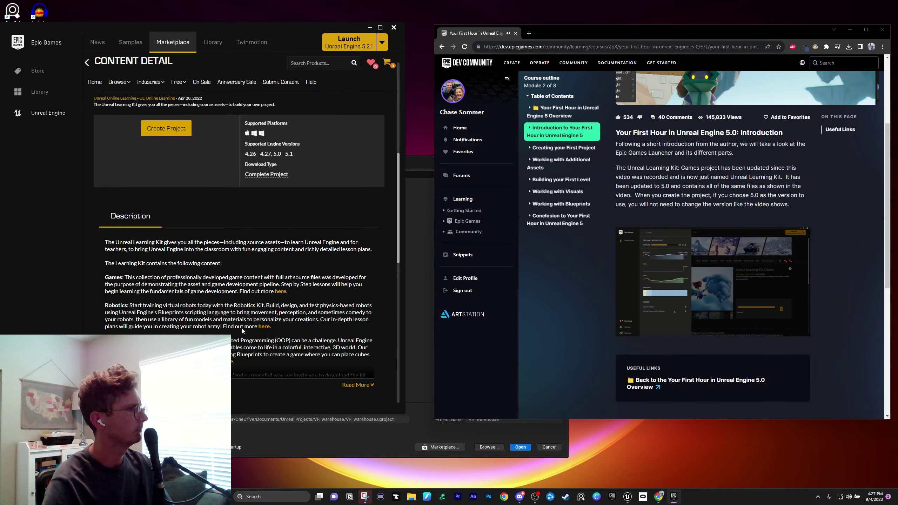
pyautogui.scroll(2, 242, 329)
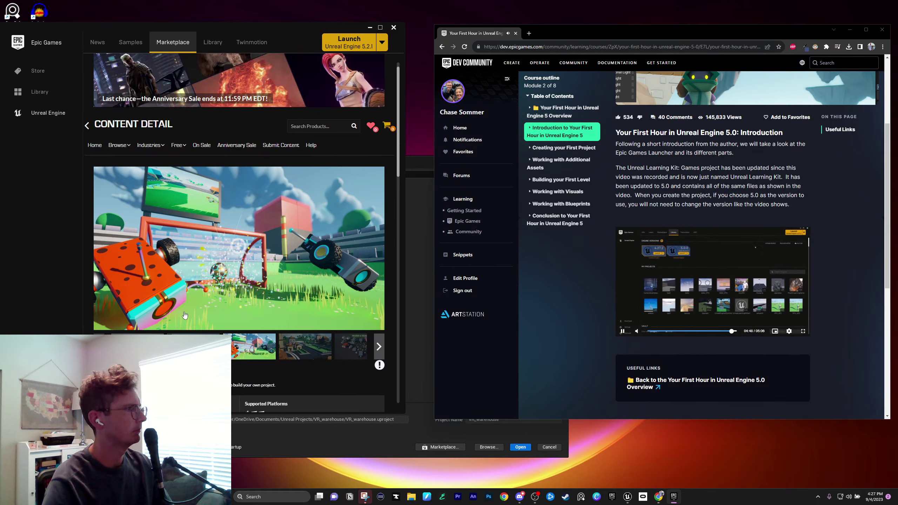
pyautogui.scroll(-2, 187, 315)
pyautogui.scroll(3, 205, 290)
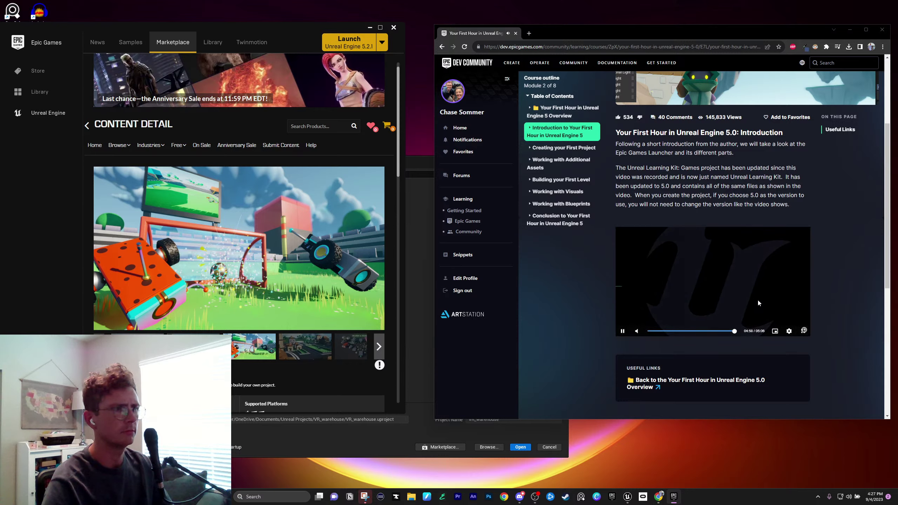
# Stop the introduction video, open the "Creating your First Project" lesson from the course outline, and start its video
pyautogui.click(623, 332)
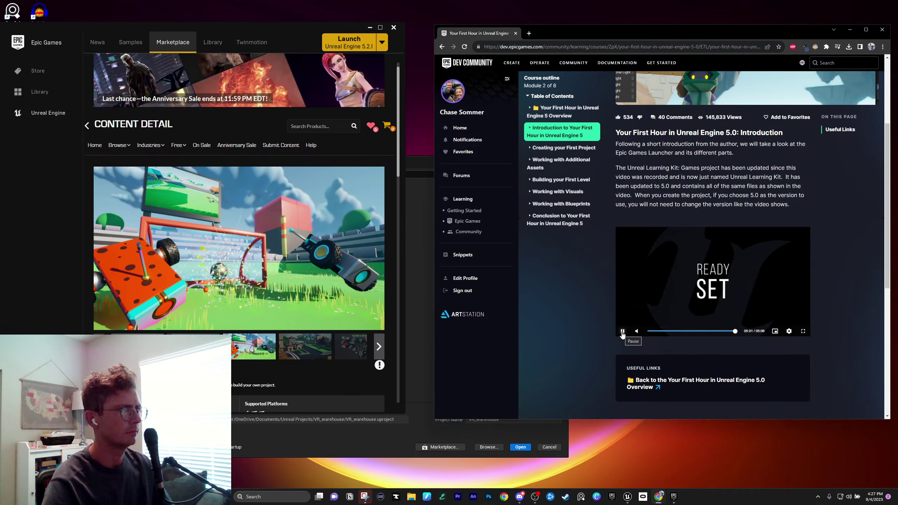
pyautogui.click(583, 149)
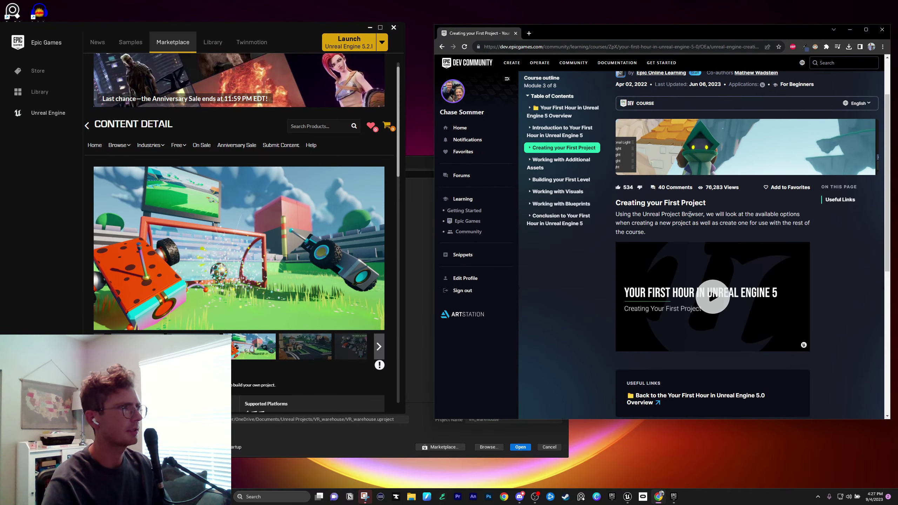
pyautogui.click(713, 296)
pyautogui.scroll(-2, 799, 299)
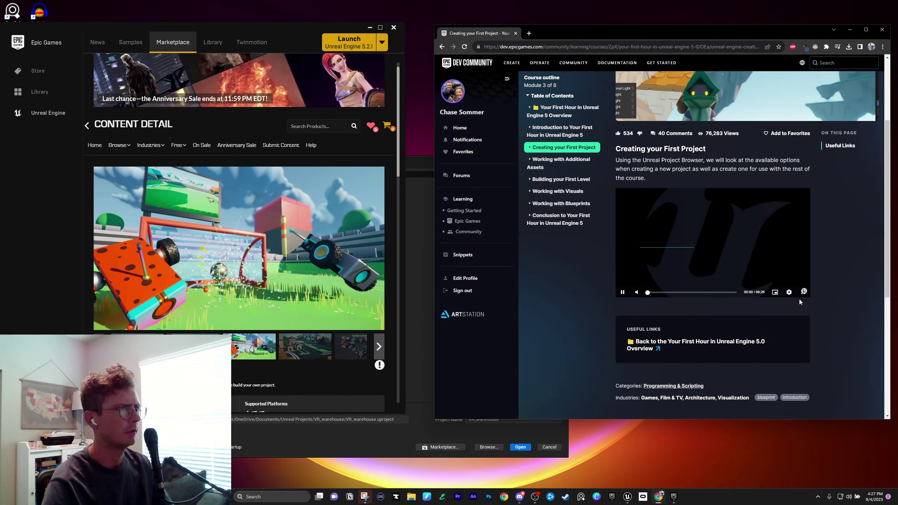
pyautogui.scroll(2, 778, 299)
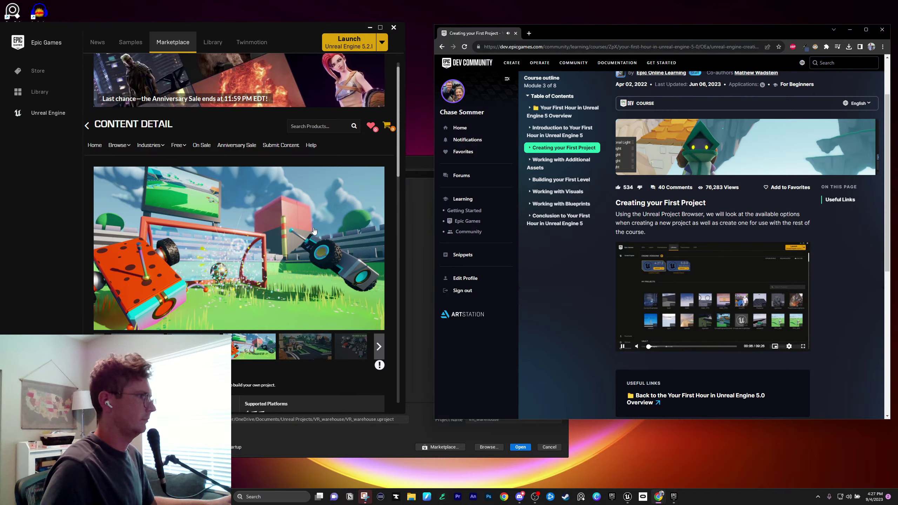
# Pause the lesson video and check the supported engine versions on the Unreal Learning Kit page
pyautogui.click(698, 296)
pyautogui.scroll(-1, 181, 274)
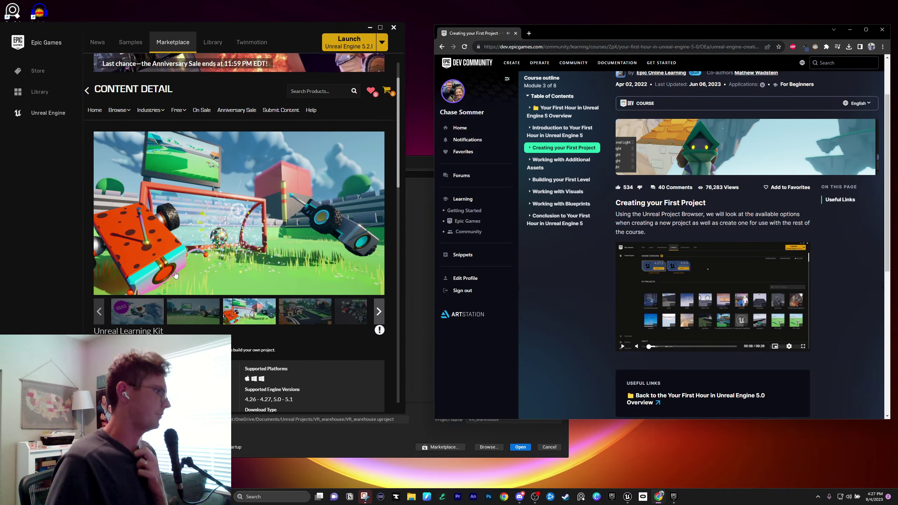
pyautogui.scroll(-1, 248, 301)
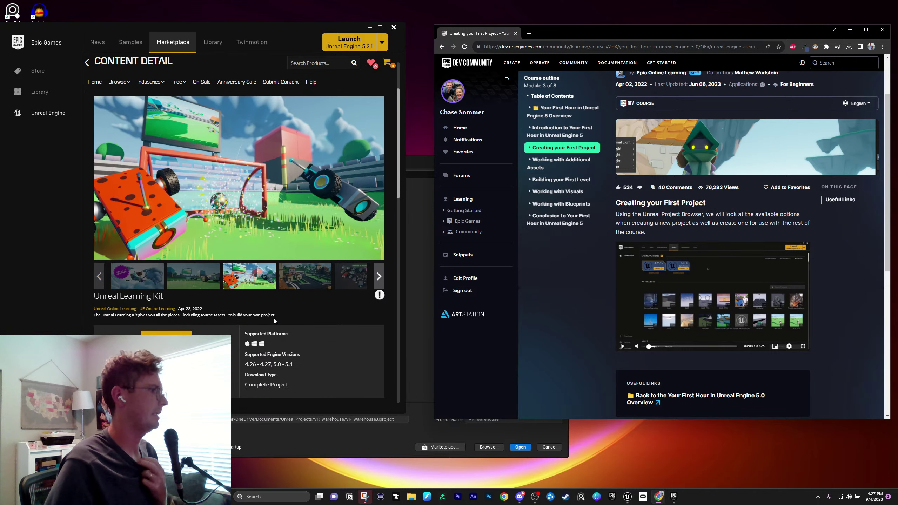
pyautogui.moveTo(294, 365); pyautogui.dragTo(275, 365)
pyautogui.click(294, 368)
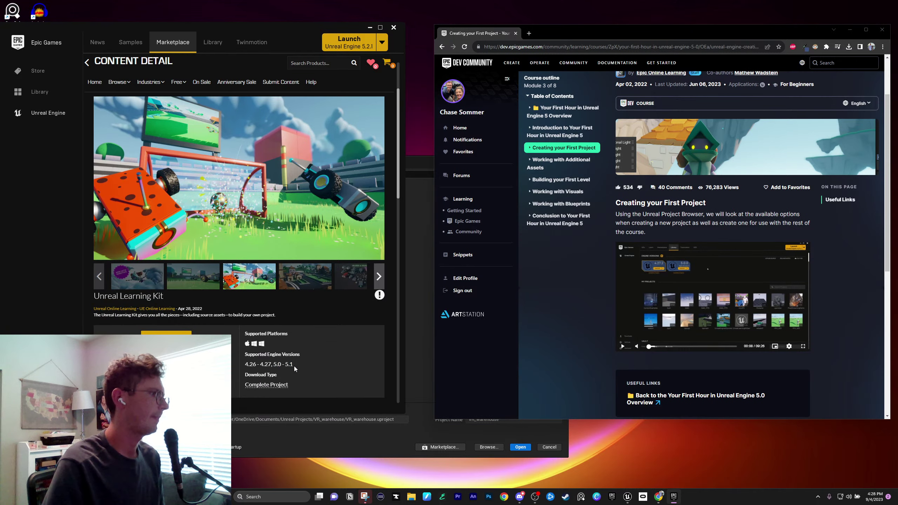
pyautogui.doubleClick(278, 365)
pyautogui.doubleClick(288, 365)
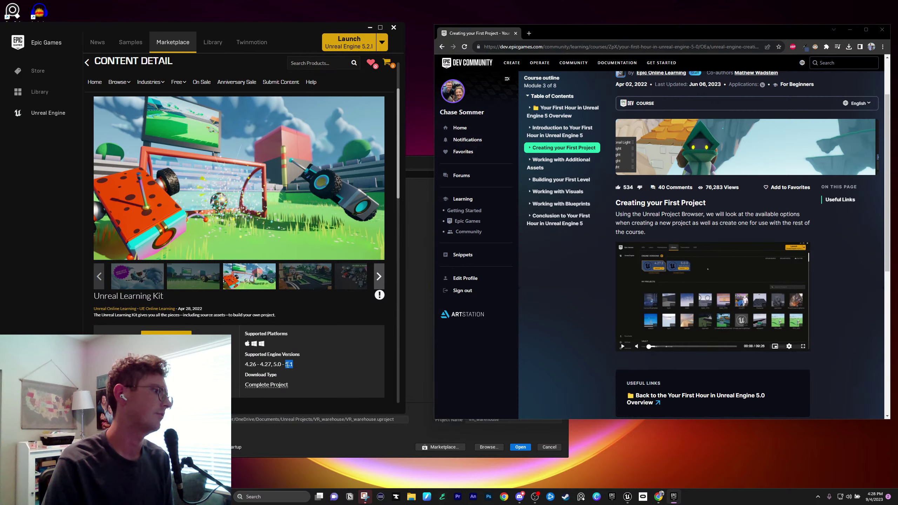
pyautogui.scroll(2, 306, 346)
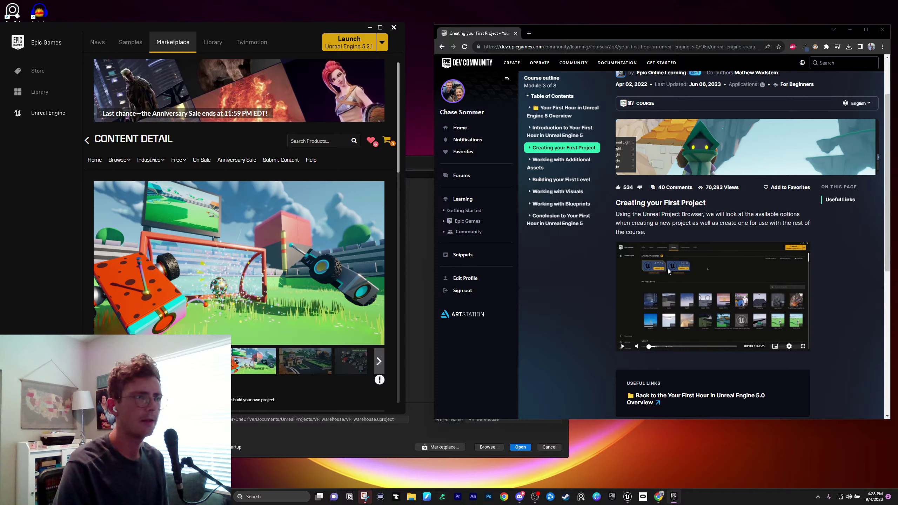
# Resume the lesson video and show the installed engine versions and projects in the launcher's Library
pyautogui.click(685, 279)
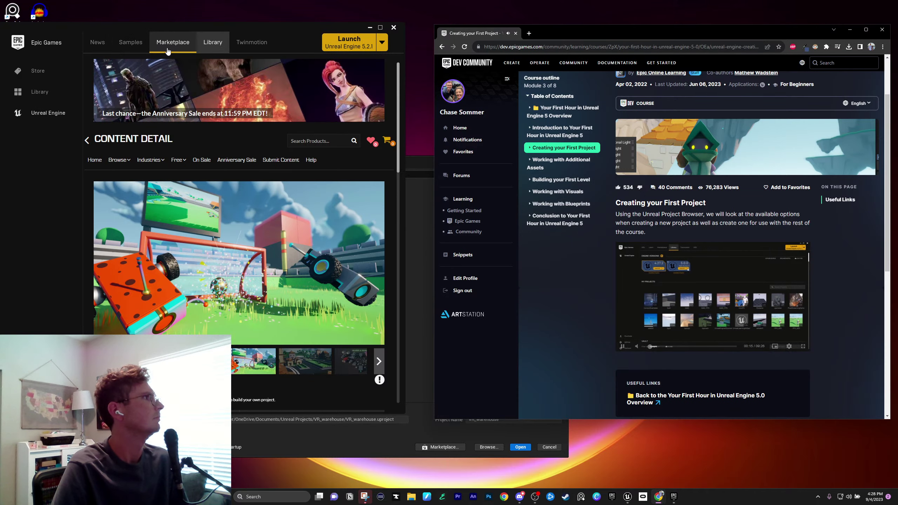
pyautogui.click(93, 52)
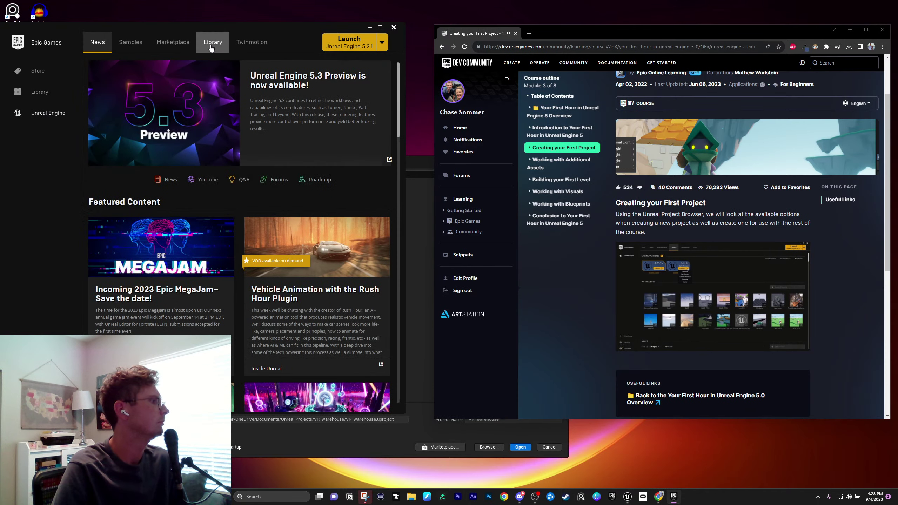
pyautogui.click(212, 44)
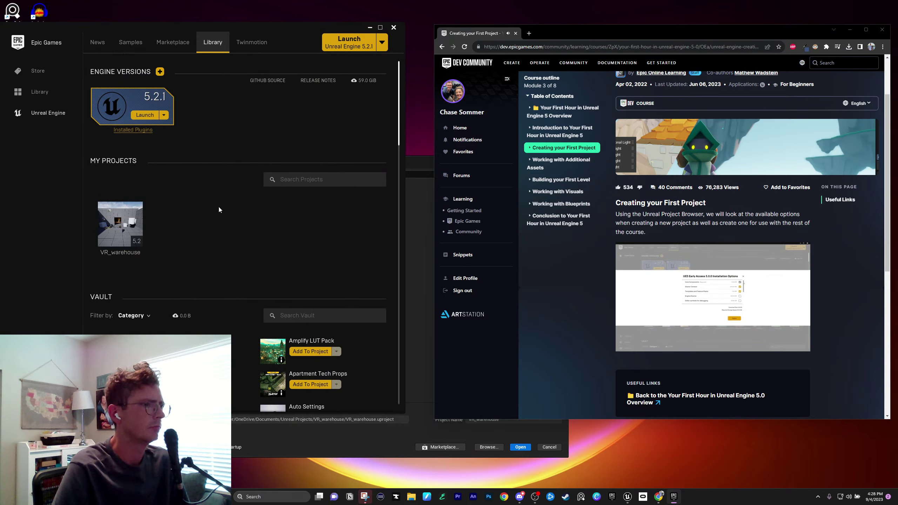
# Review the installation options and target platforms of Unreal Engine 5.2.1, and close them without applying changes
pyautogui.click(165, 115)
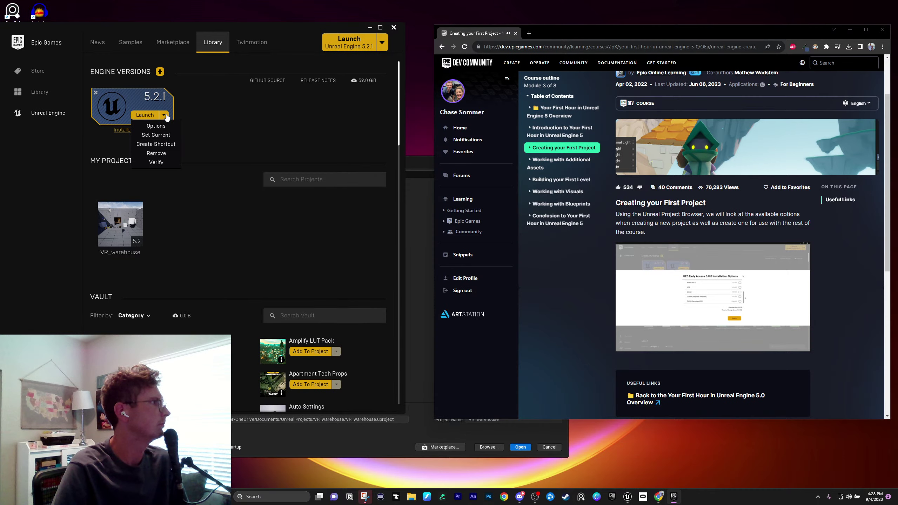
pyautogui.click(156, 126)
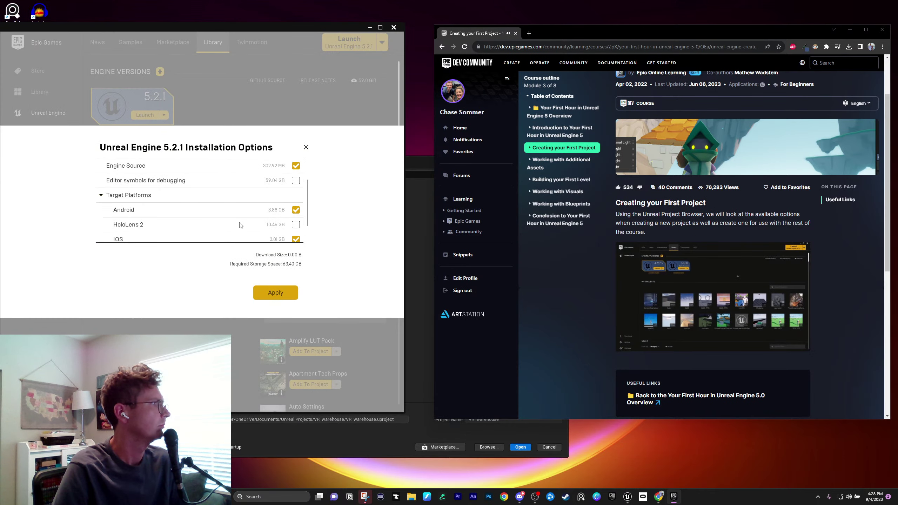
pyautogui.scroll(-1, 239, 225)
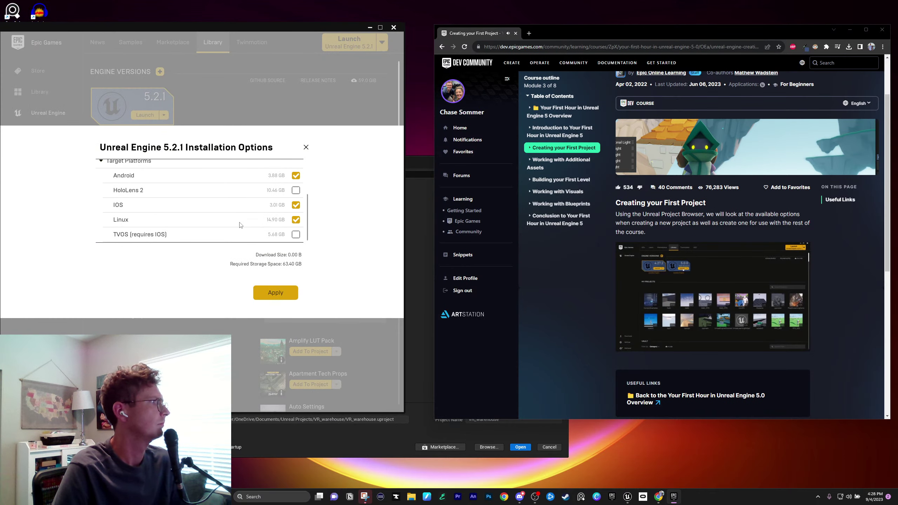
pyautogui.scroll(2, 240, 224)
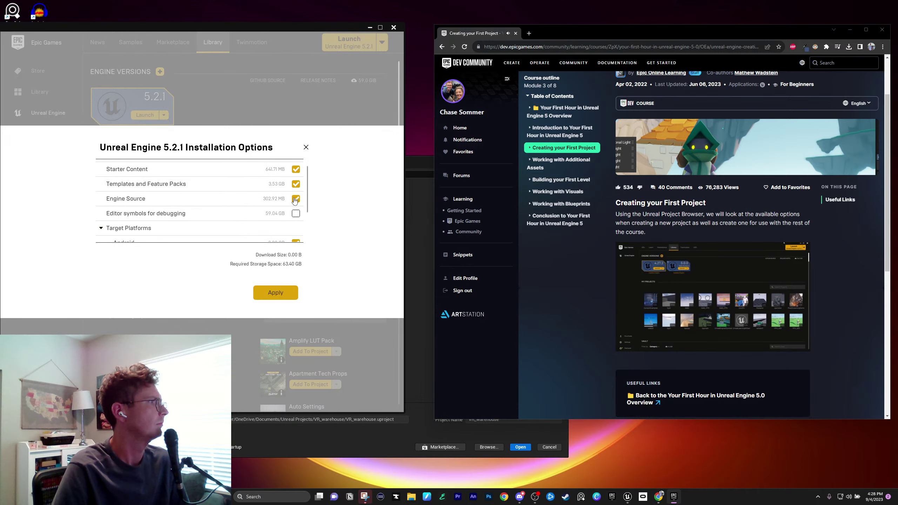
pyautogui.scroll(1, 299, 200)
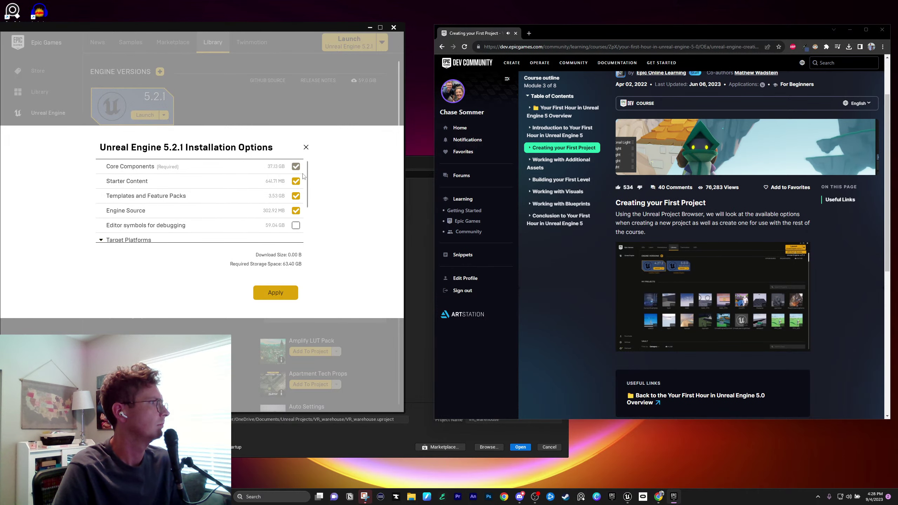
pyautogui.click(306, 147)
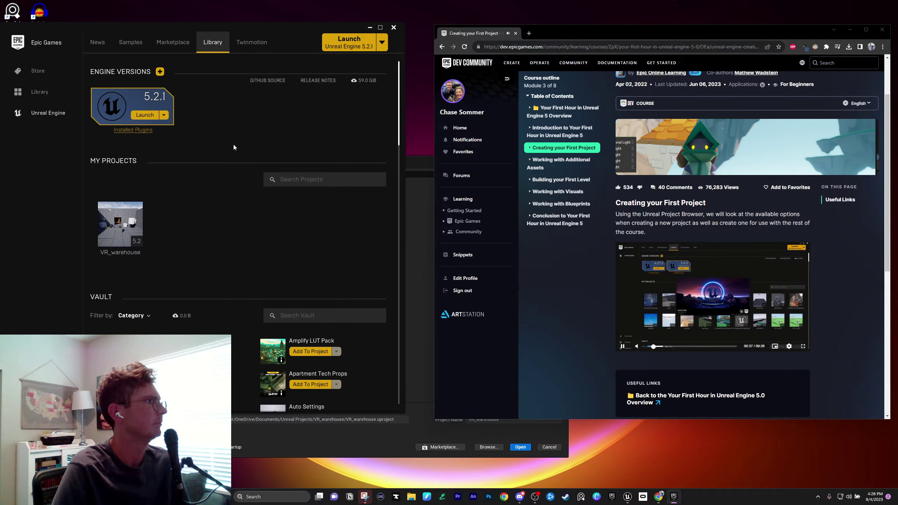
# Launch Unreal Engine 5.2.1 from the Library and pause the lesson video while it loads
pyautogui.click(149, 118)
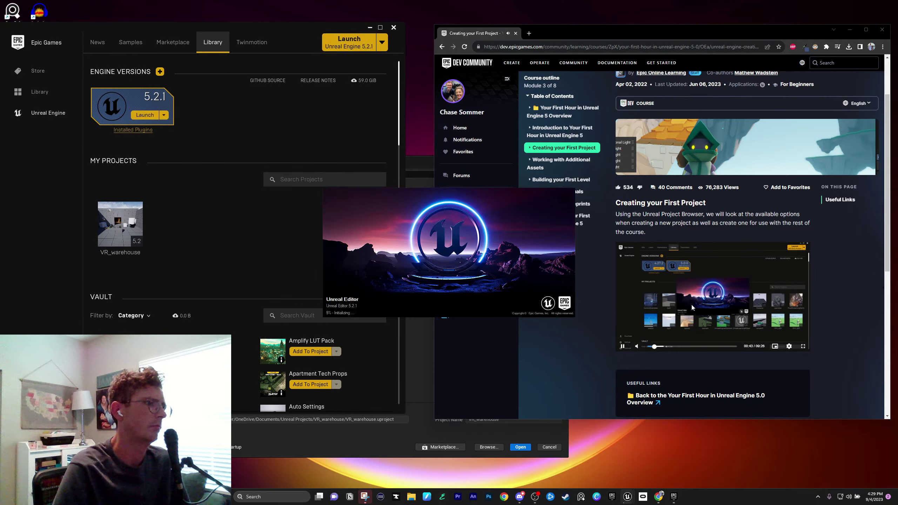
pyautogui.click(625, 326)
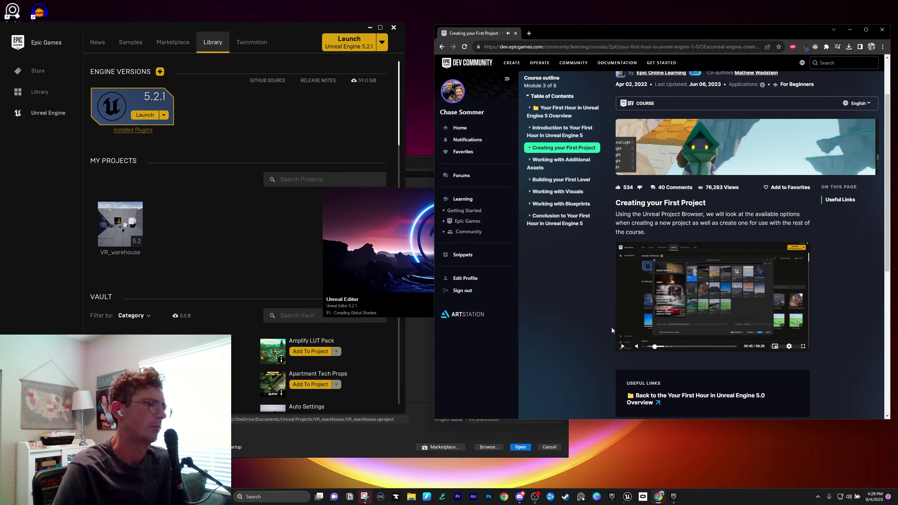
pyautogui.click(296, 34)
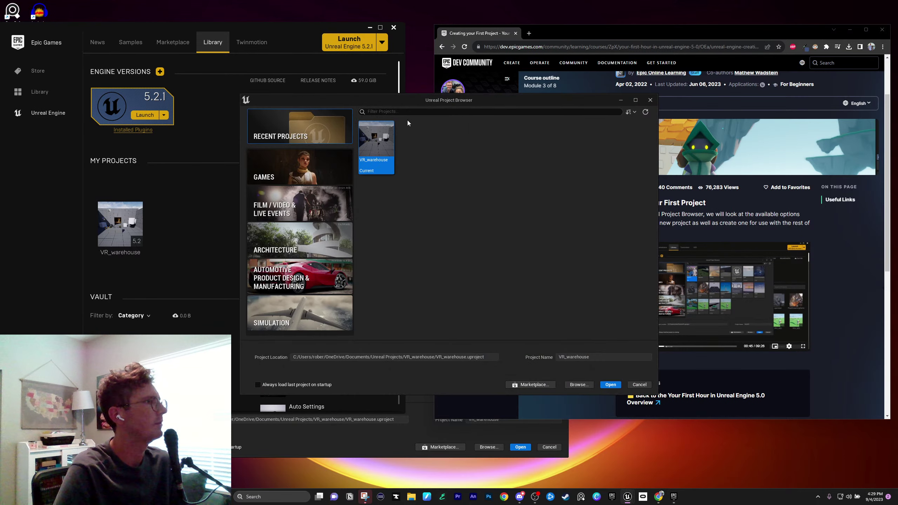
# Arrange the windows so the Unreal Project Browser covers the launcher and sits beside the lesson video
pyautogui.moveTo(400, 102); pyautogui.dragTo(321, 89)
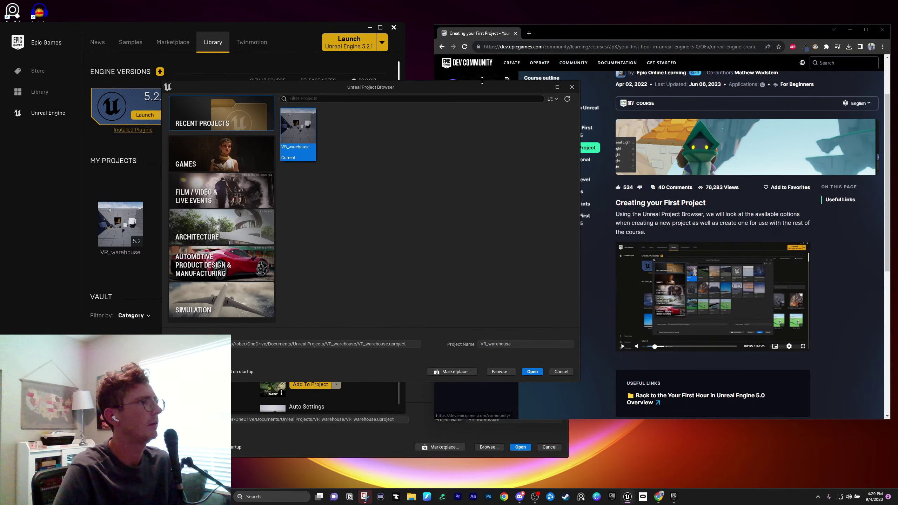
pyautogui.moveTo(483, 87); pyautogui.dragTo(728, 25)
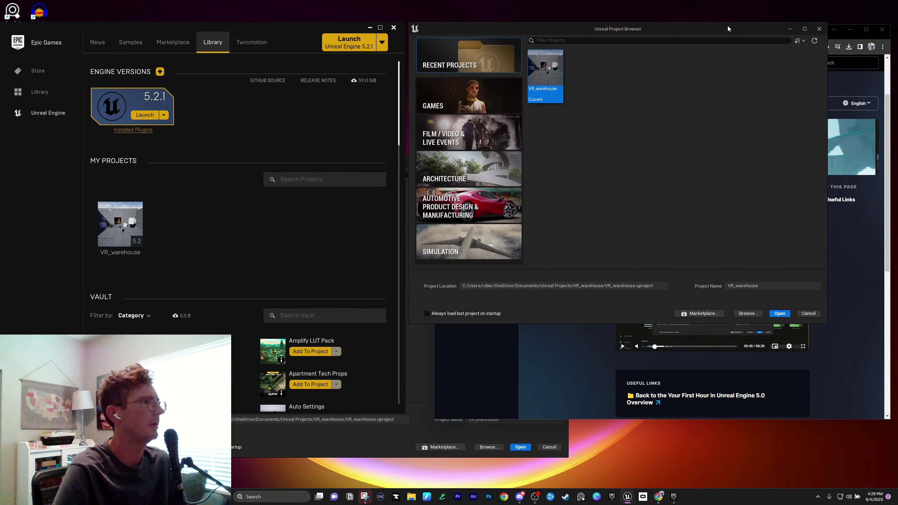
pyautogui.moveTo(258, 31)
pyautogui.mouseDown()
pyautogui.moveTo(228, 49)
pyautogui.moveTo(281, 40)
pyautogui.moveTo(261, 28)
pyautogui.mouseUp()
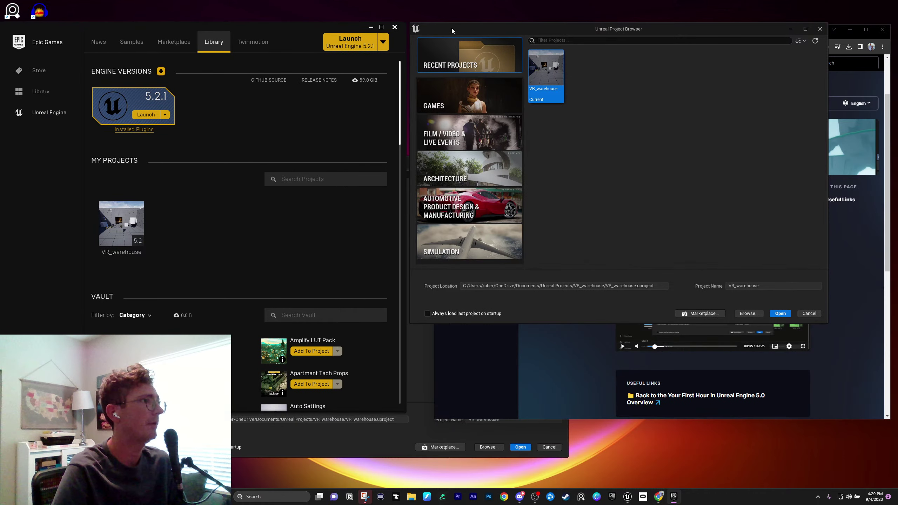
pyautogui.moveTo(452, 28)
pyautogui.mouseDown()
pyautogui.moveTo(453, 46)
pyautogui.moveTo(453, 28)
pyautogui.mouseUp()
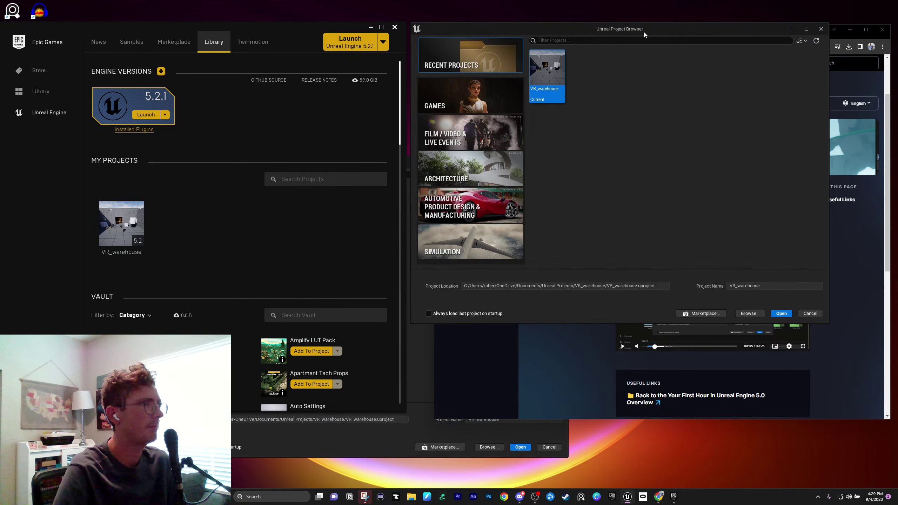
pyautogui.moveTo(644, 32); pyautogui.dragTo(279, 28)
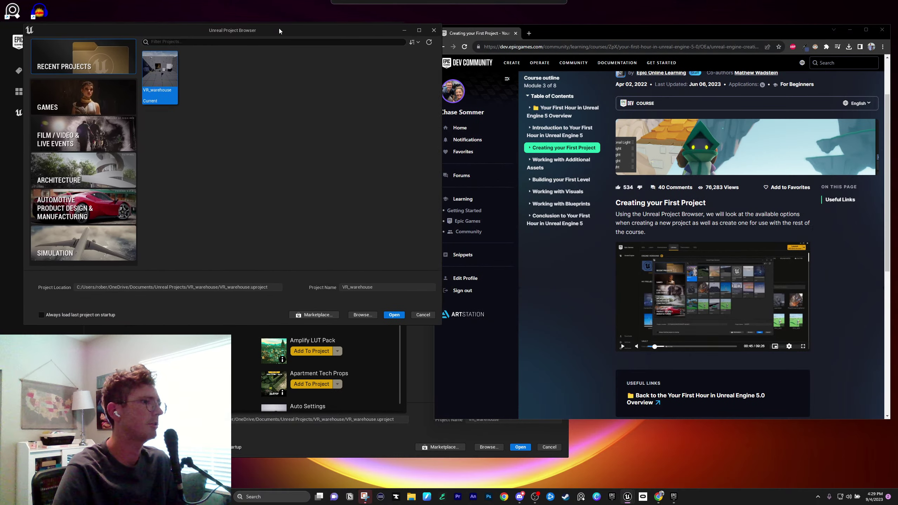
pyautogui.moveTo(712, 34); pyautogui.dragTo(716, 30)
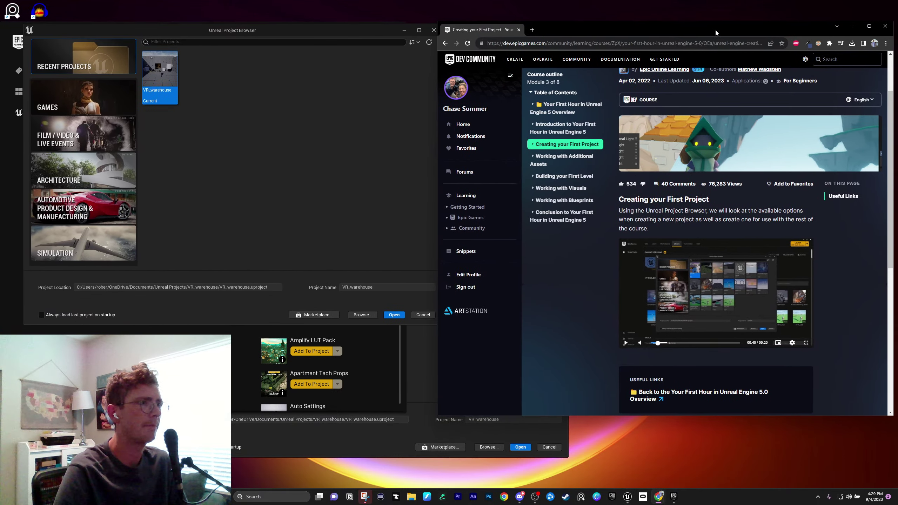
# Resume the lesson video and select the Third Person template in the Games category for the new project
pyautogui.click(711, 302)
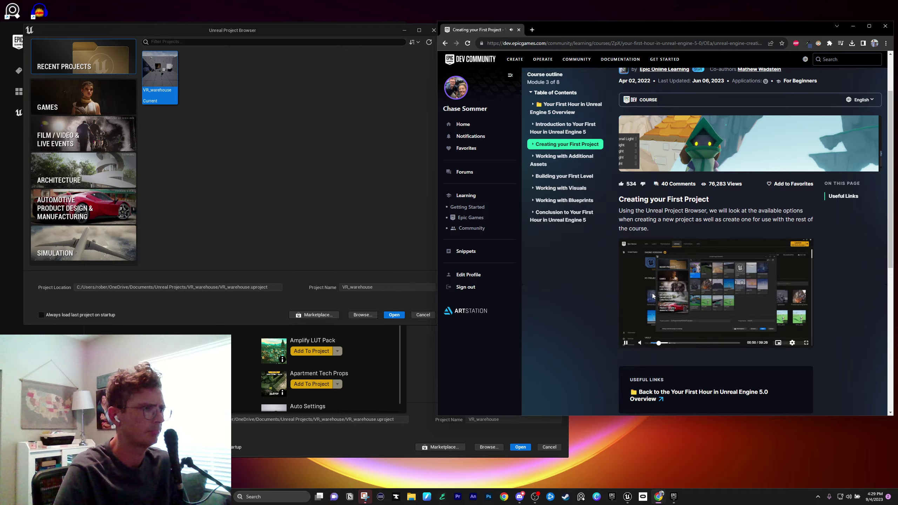
pyautogui.click(372, 199)
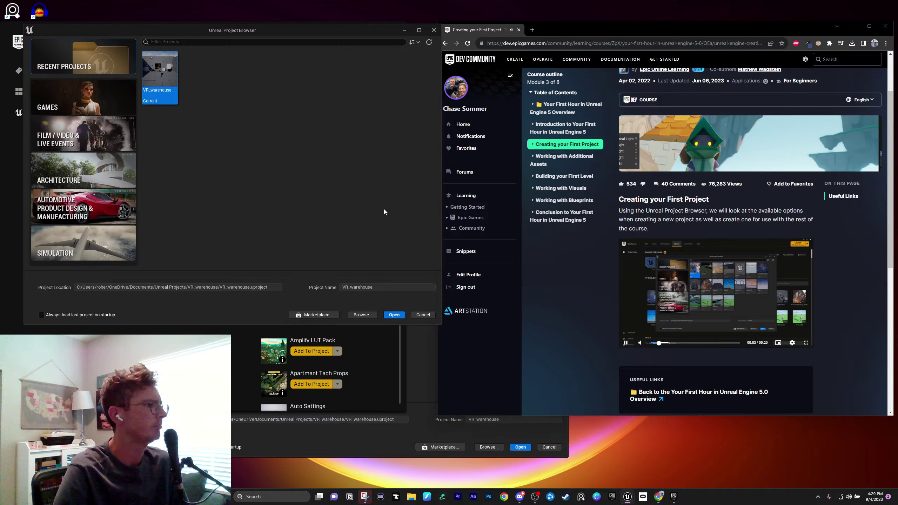
pyautogui.click(69, 97)
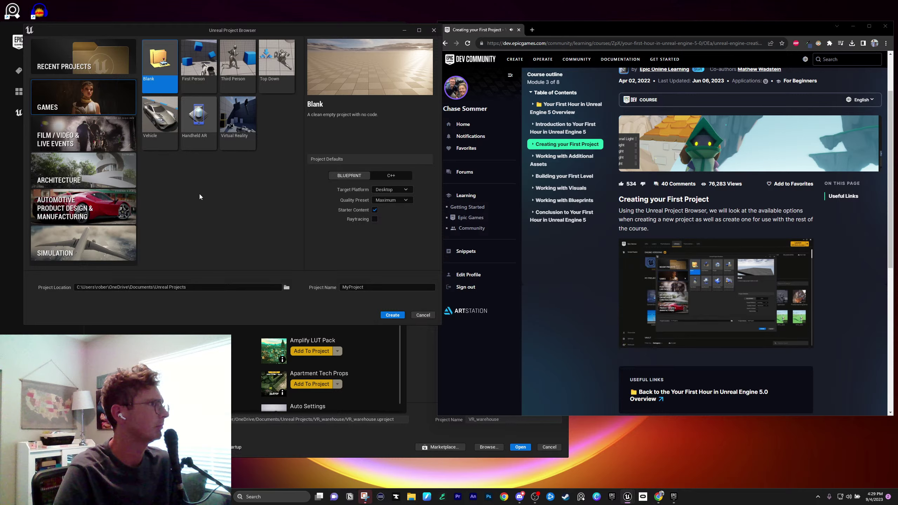
pyautogui.click(244, 76)
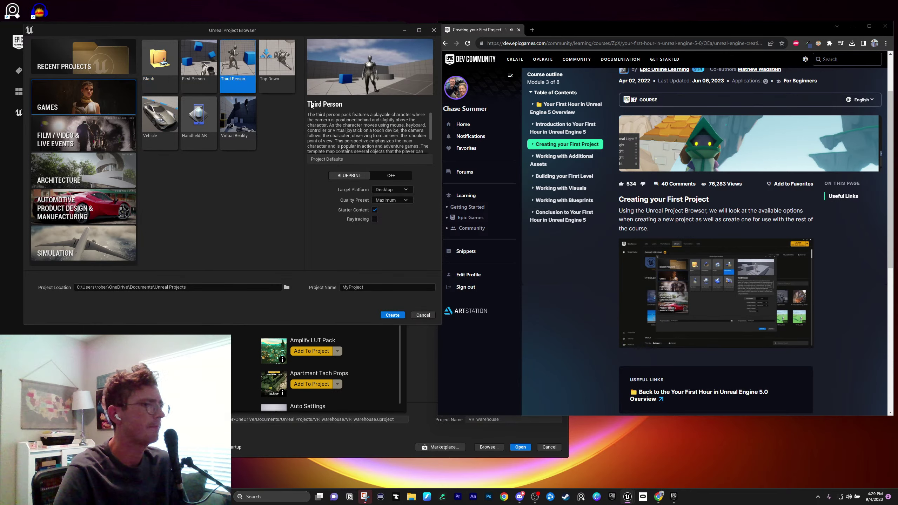
pyautogui.moveTo(656, 349)
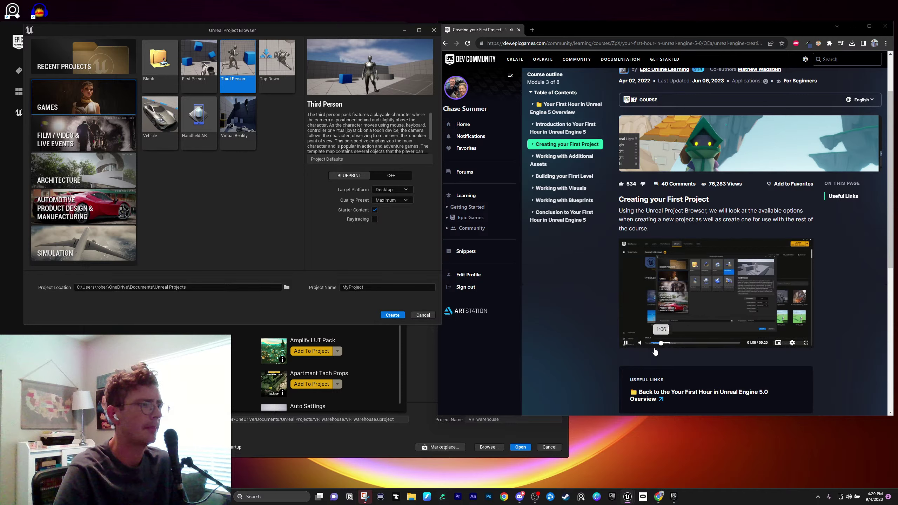
# Review the target platform and quality preset options for the new project while the lesson video is paused, and resume the video
pyautogui.click(626, 344)
pyautogui.moveTo(358, 25); pyautogui.dragTo(399, 40)
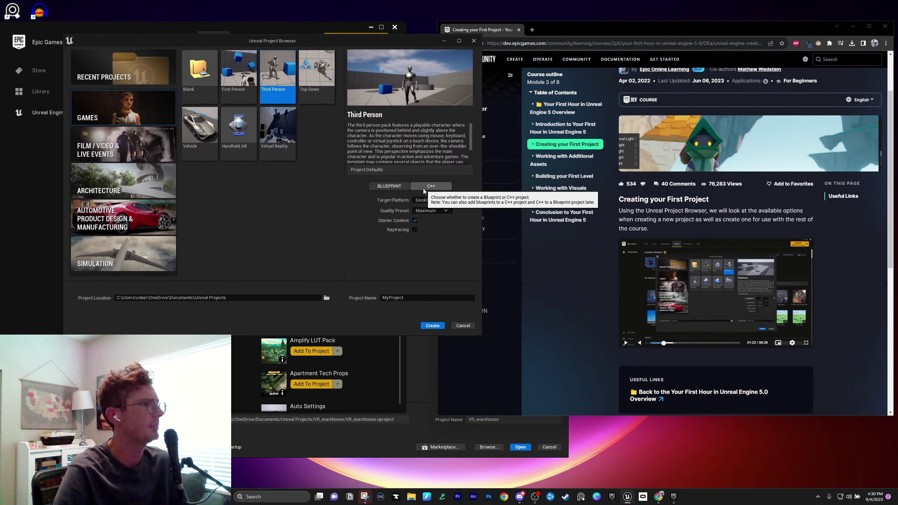
pyautogui.click(446, 201)
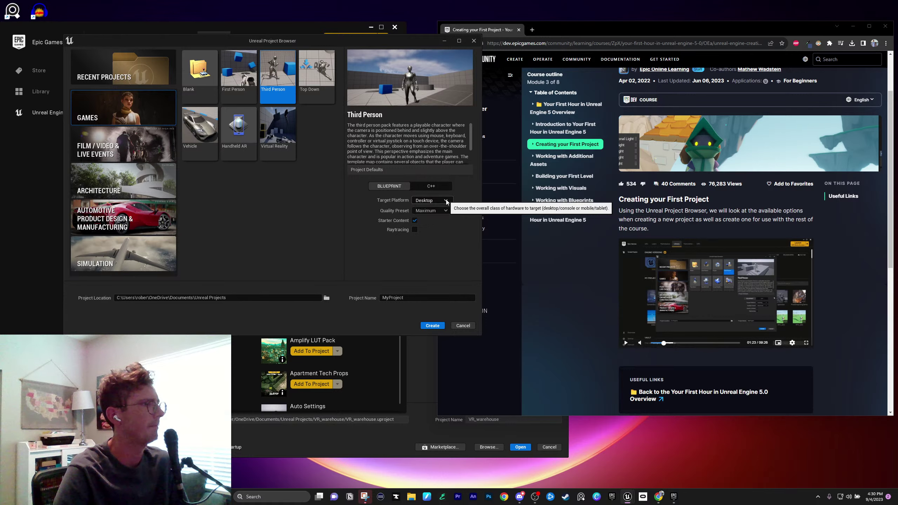
pyautogui.click(414, 225)
pyautogui.click(445, 211)
pyautogui.click(445, 220)
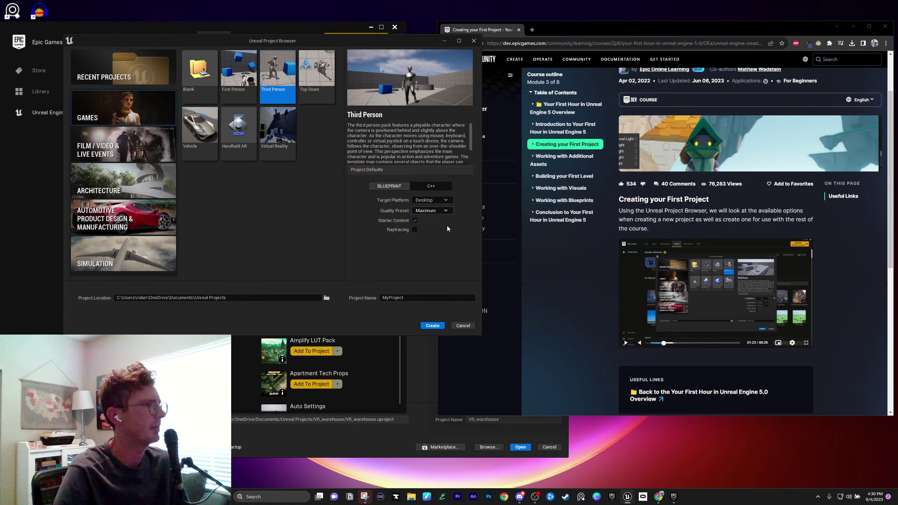
pyautogui.click(690, 291)
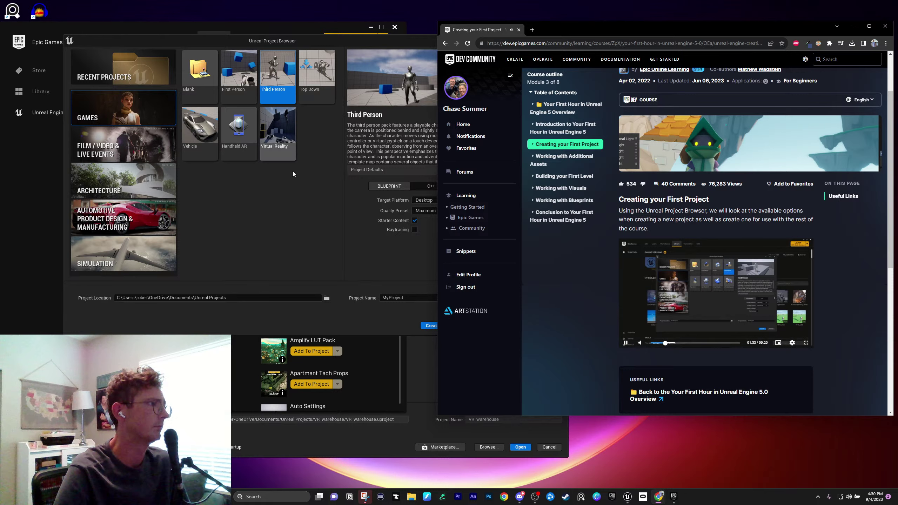
# Name the new Third Person project first_hour and create it
pyautogui.click(401, 307)
pyautogui.click(399, 298)
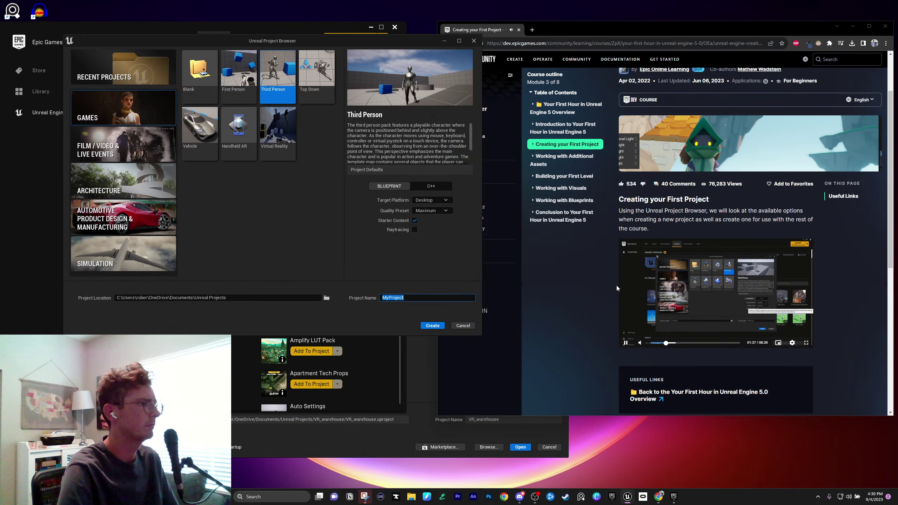
pyautogui.write('first_hour')
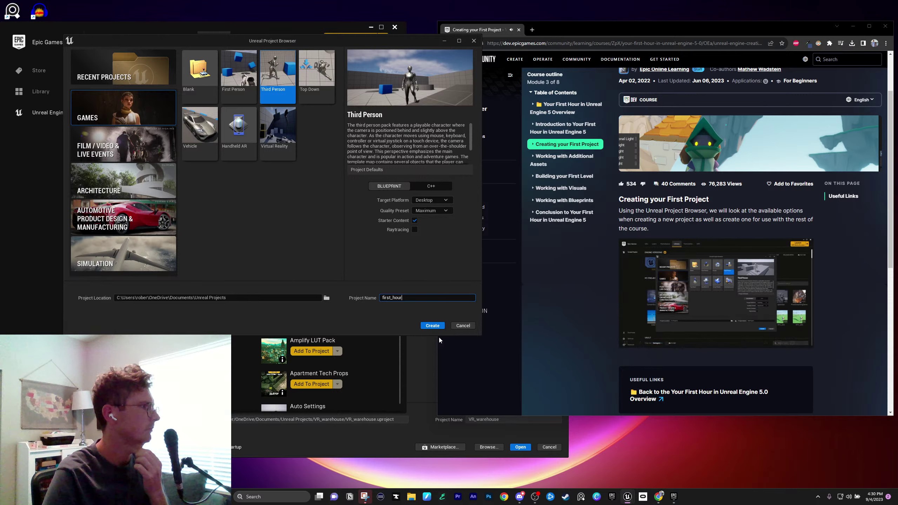
pyautogui.click(435, 328)
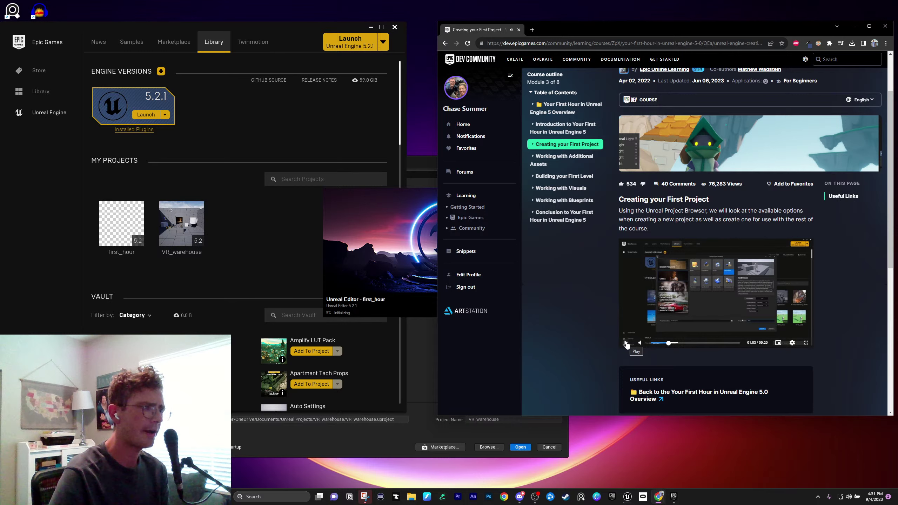
# Play the lesson video in short stretches while the first_hour project loads
pyautogui.click(377, 207)
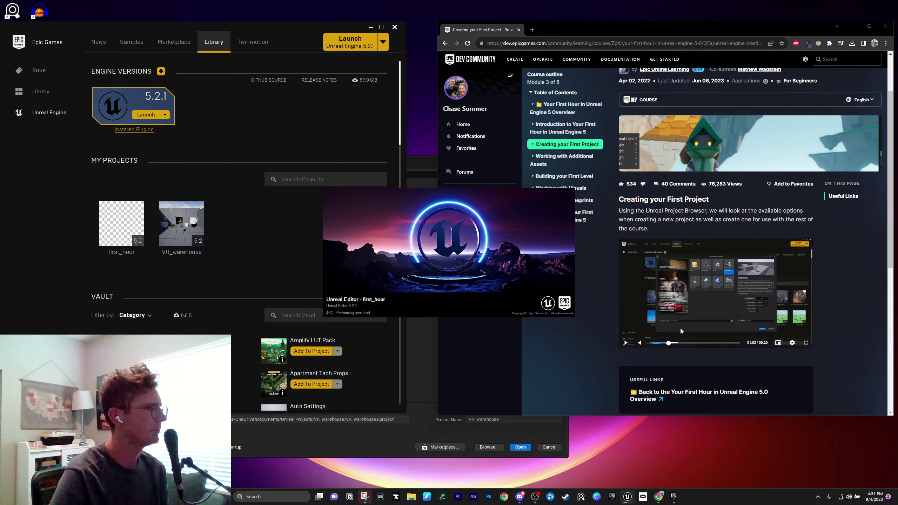
pyautogui.click(625, 342)
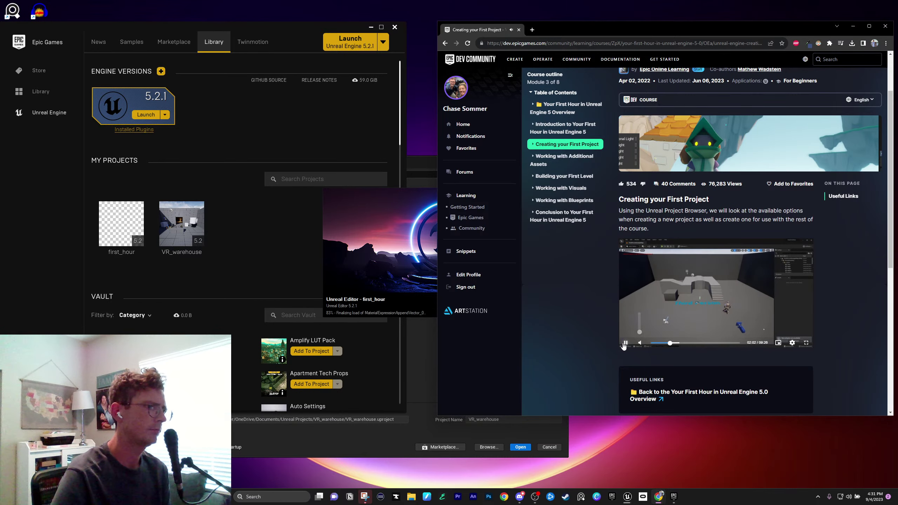
pyautogui.click(625, 343)
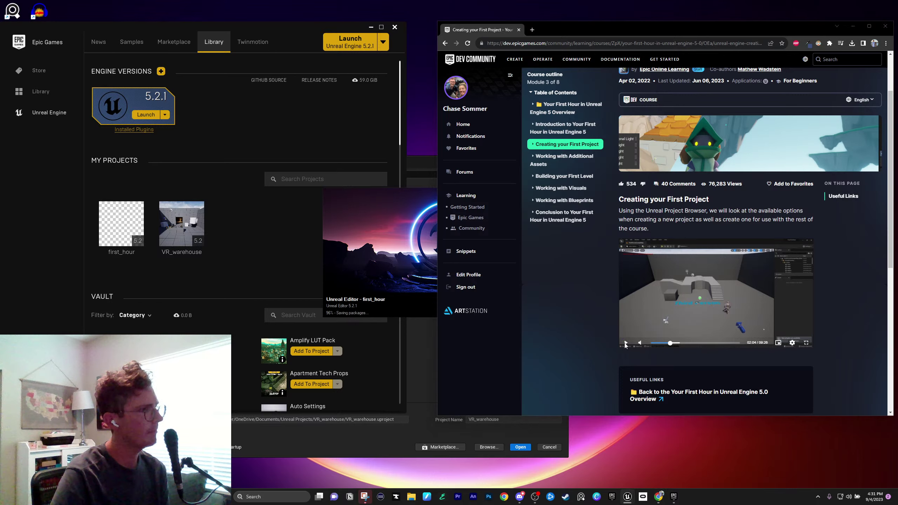
pyautogui.click(625, 344)
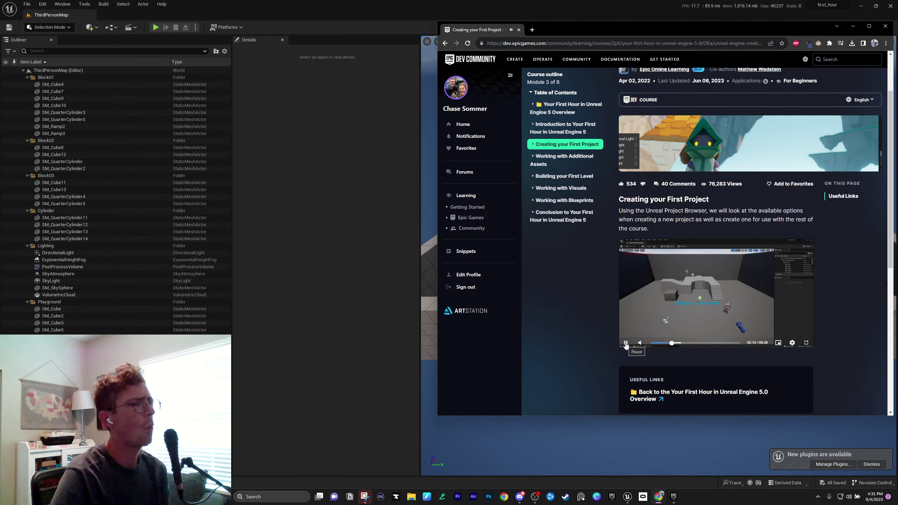
# Bring the Unreal Editor to the front and dismiss the new plugins notification
pyautogui.click(417, 11)
pyautogui.moveTo(642, 274); pyautogui.dragTo(676, 292, button='right')
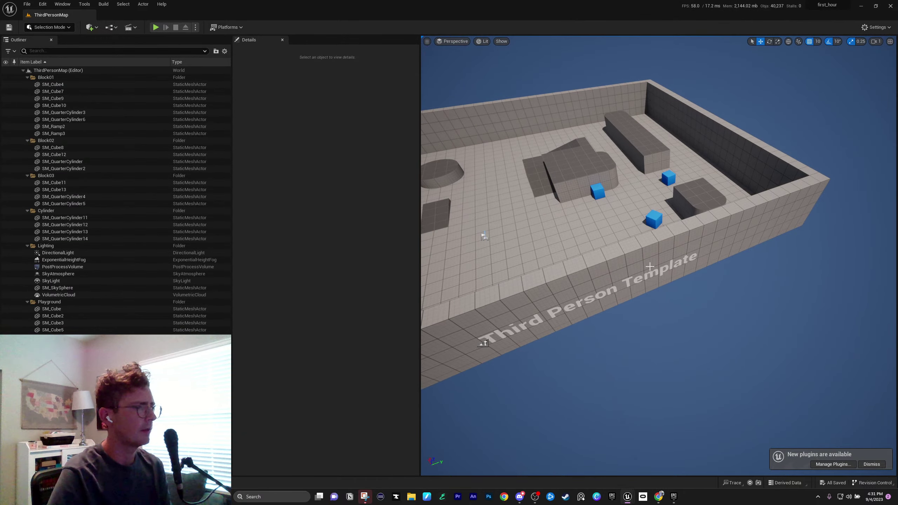
pyautogui.click(872, 465)
# Fly the viewport camera around the ThirdPersonMap level to look over its ramps, blocks and cubes
pyautogui.moveTo(659, 255); pyautogui.dragTo(622, 226, button='right')
pyautogui.press('w')
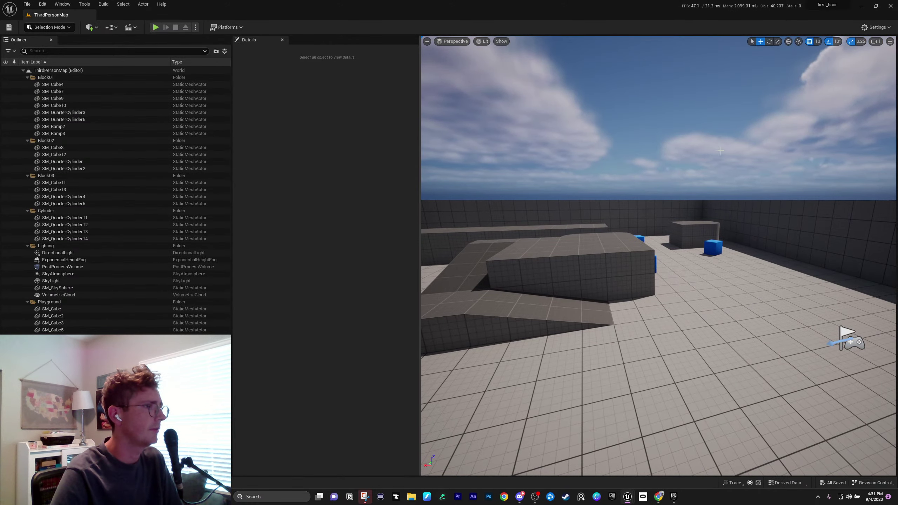
pyautogui.moveTo(774, 292); pyautogui.dragTo(739, 304, button='right')
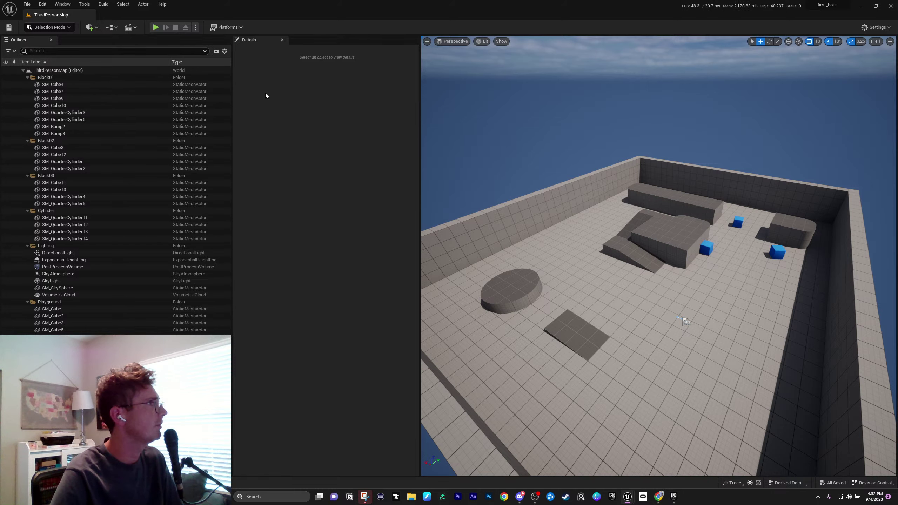
pyautogui.moveTo(685, 322); pyautogui.dragTo(623, 295, button='right')
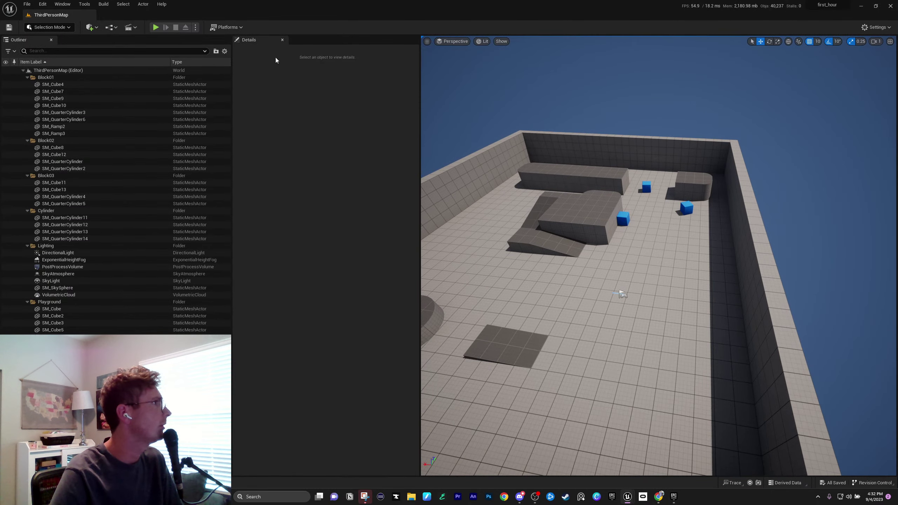
# Redock the Details panel between the Outliner and the viewport, and narrow both panels with SM_Cube4 selected
pyautogui.moveTo(263, 43); pyautogui.dragTo(845, 130)
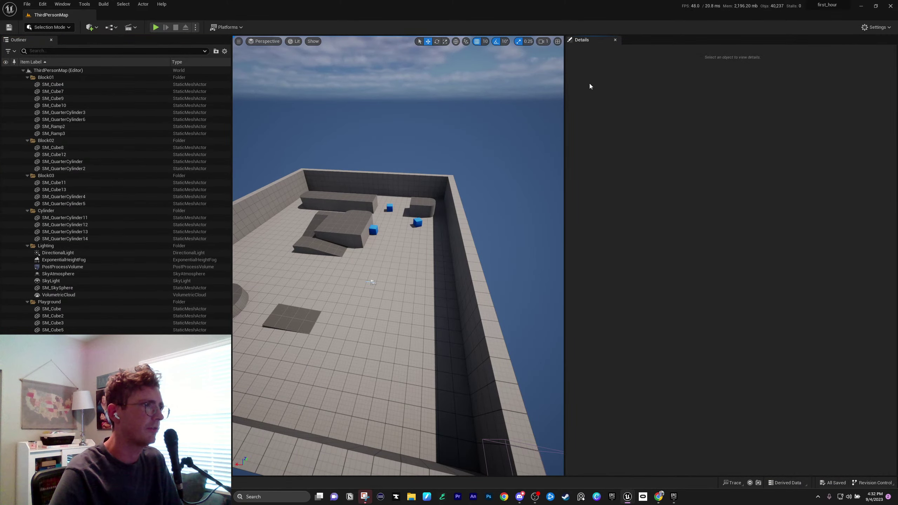
pyautogui.moveTo(590, 40); pyautogui.dragTo(243, 115)
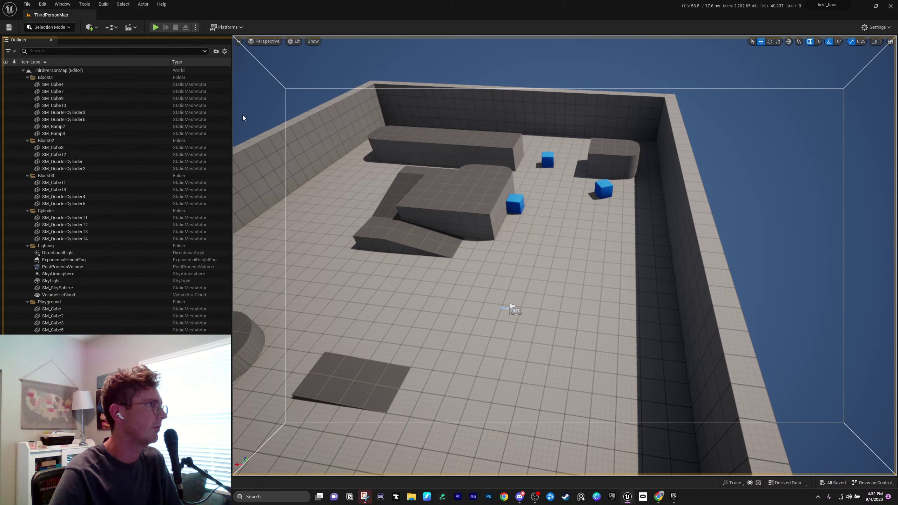
pyautogui.moveTo(566, 164); pyautogui.dragTo(364, 151)
pyautogui.doubleClick(91, 86)
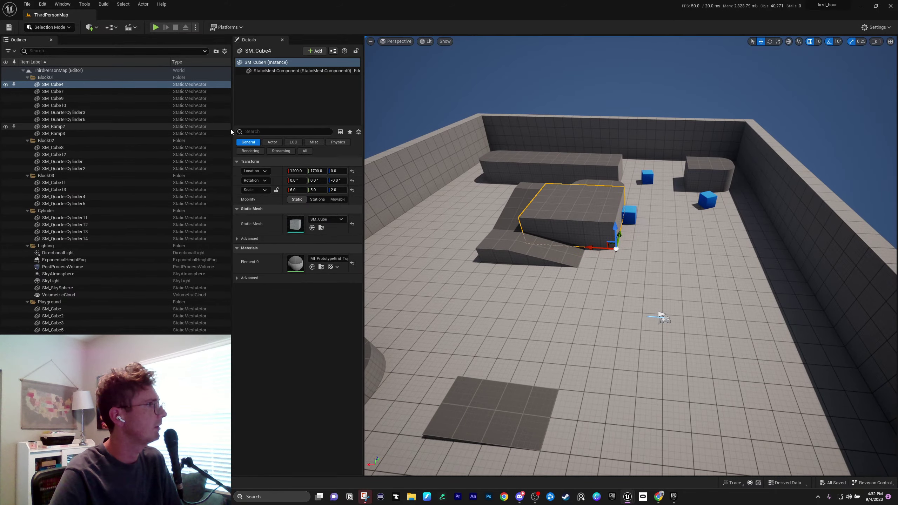
pyautogui.moveTo(232, 126); pyautogui.dragTo(156, 126)
# View SM_Cube4 up close in the level and review the available play mode options without changing them
pyautogui.moveTo(566, 248); pyautogui.dragTo(450, 382, button='right')
pyautogui.moveTo(544, 213)
pyautogui.mouseDown(button='right')
pyautogui.moveTo(520, 214)
pyautogui.moveTo(505, 230)
pyautogui.moveTo(516, 205)
pyautogui.moveTo(543, 213)
pyautogui.mouseUp(button='right')
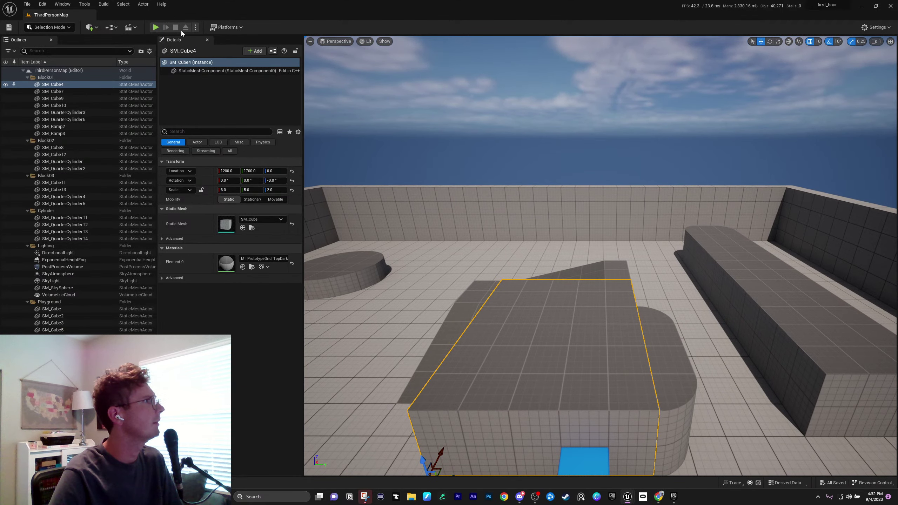
pyautogui.click(195, 28)
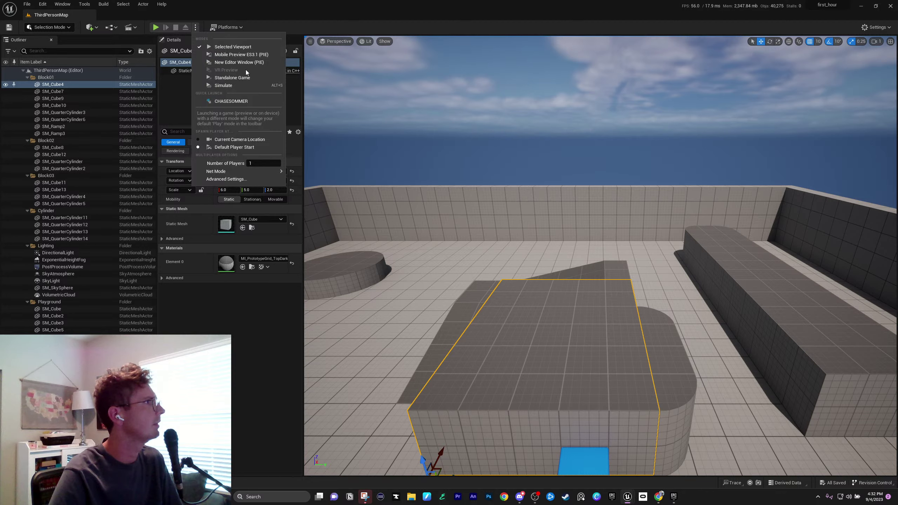
pyautogui.click(327, 18)
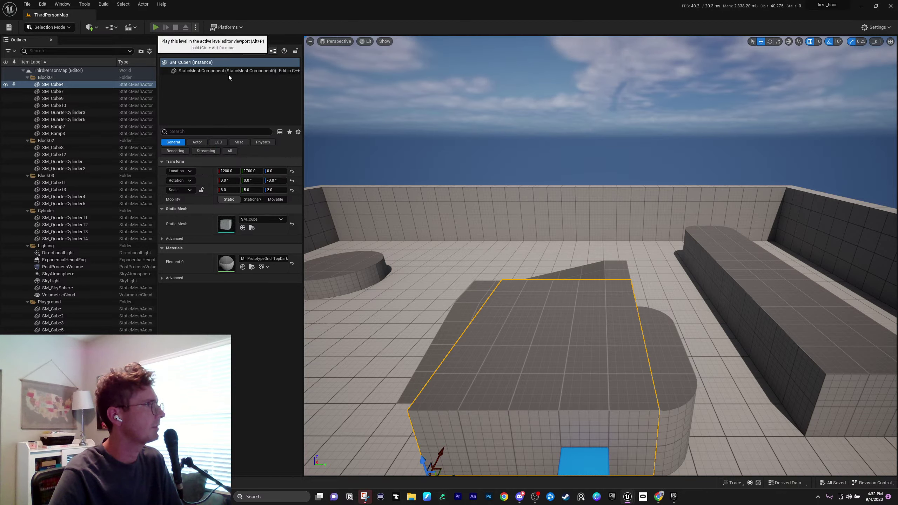
# Play the level in the viewport, run the character into the blue cubes, and stop the play session
pyautogui.hotkey('alt', 'p')
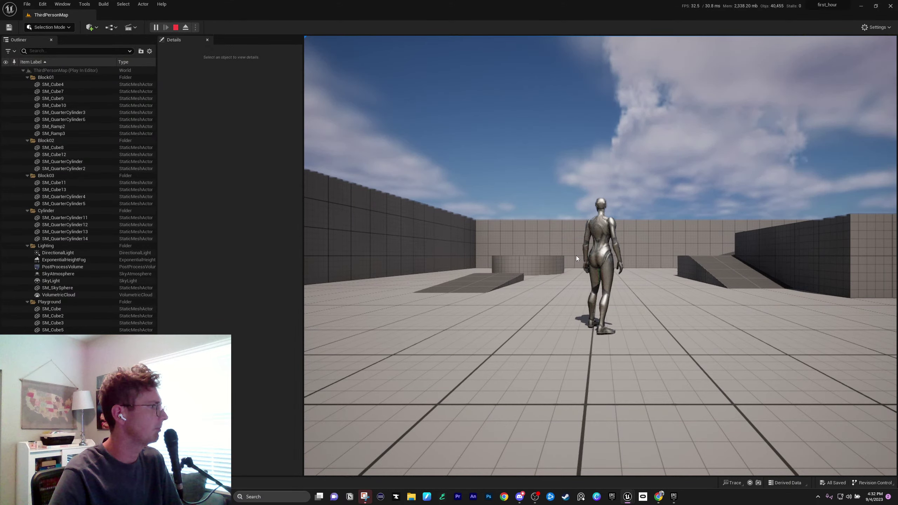
pyautogui.click(598, 240)
pyautogui.press('w')
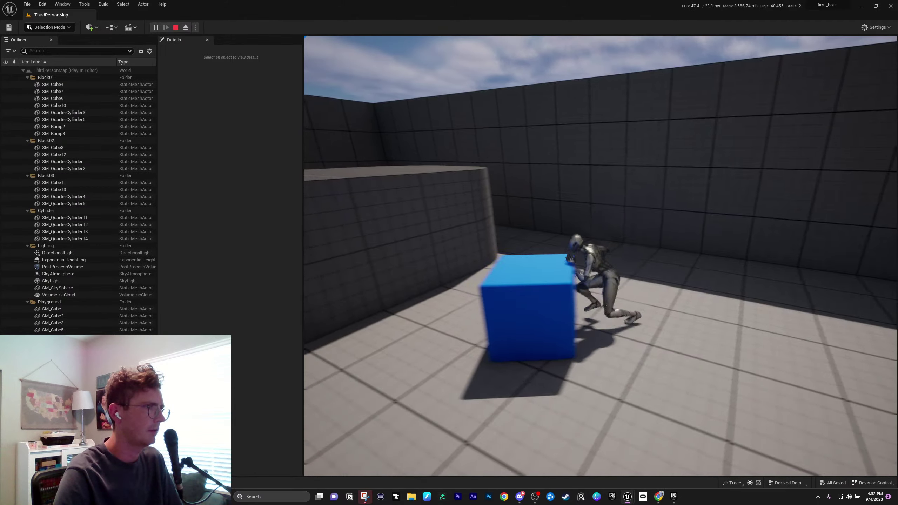
pyautogui.press('w')
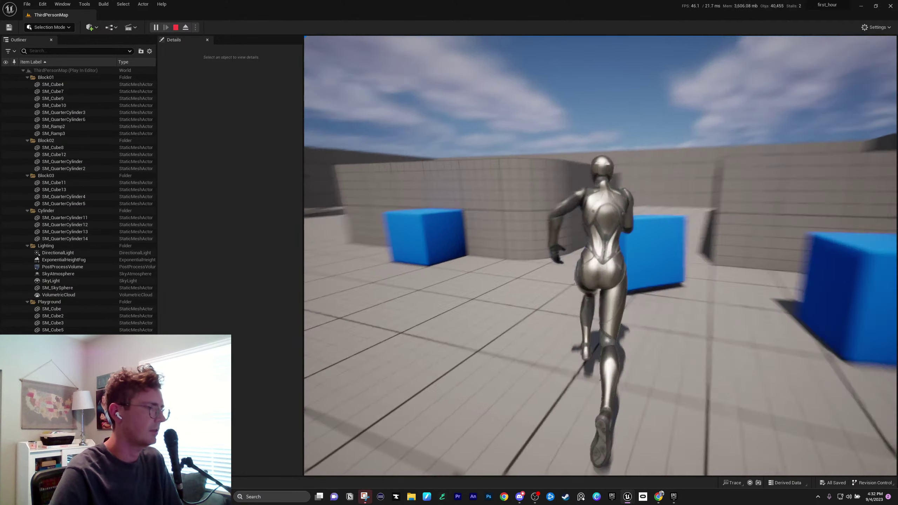
pyautogui.press('Escape')
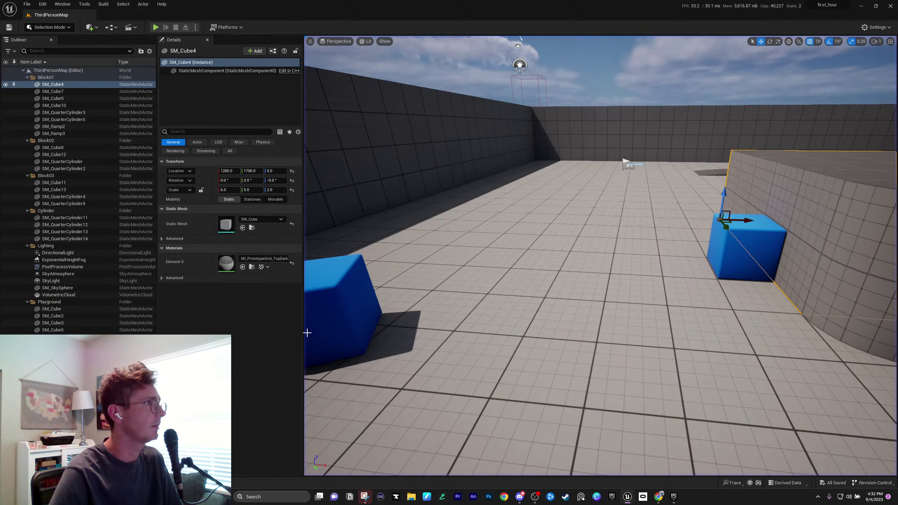
pyautogui.press('s')
pyautogui.moveTo(498, 235)
pyautogui.mouseDown(button='right')
pyautogui.moveTo(498, 269)
pyautogui.moveTo(475, 280)
pyautogui.moveTo(513, 229)
pyautogui.moveTo(499, 236)
pyautogui.mouseUp(button='right')
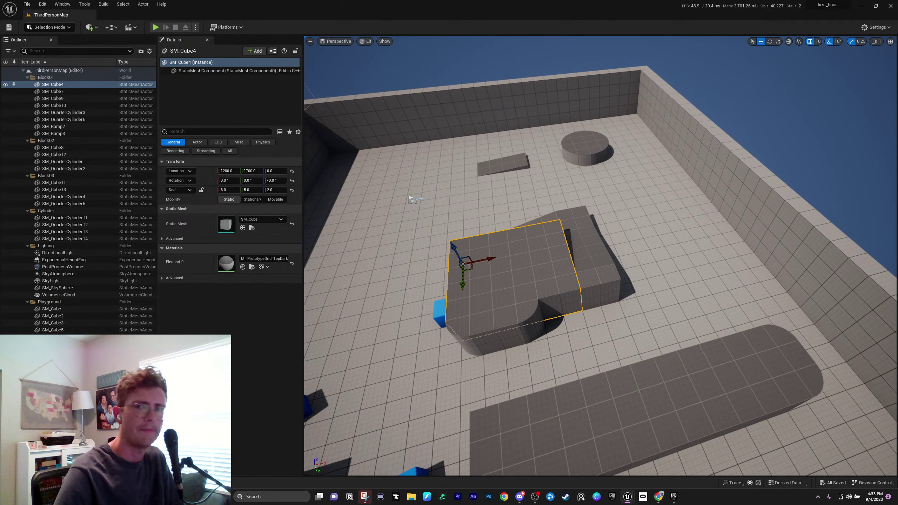
# Switch to the lesson page in Chrome, widen its window, and watch the video on viewport navigation, pausing it to follow along
pyautogui.moveTo(659, 497)
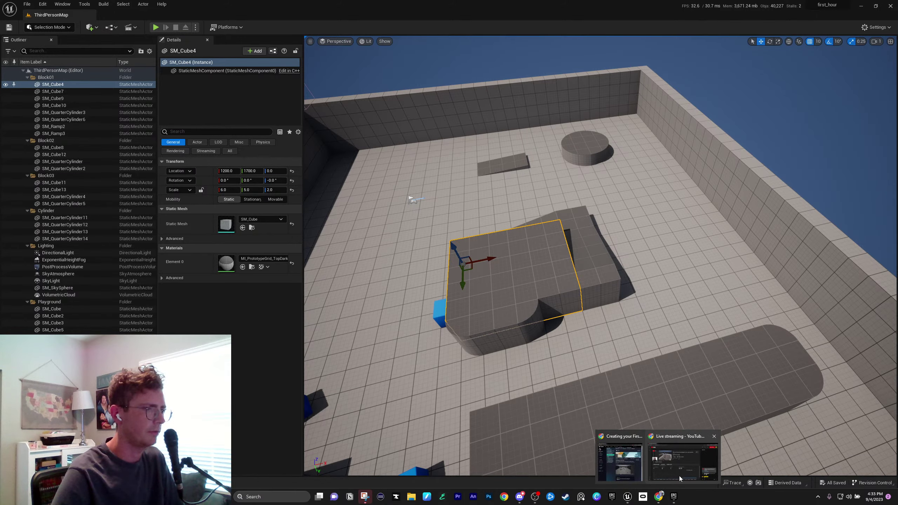
pyautogui.click(679, 476)
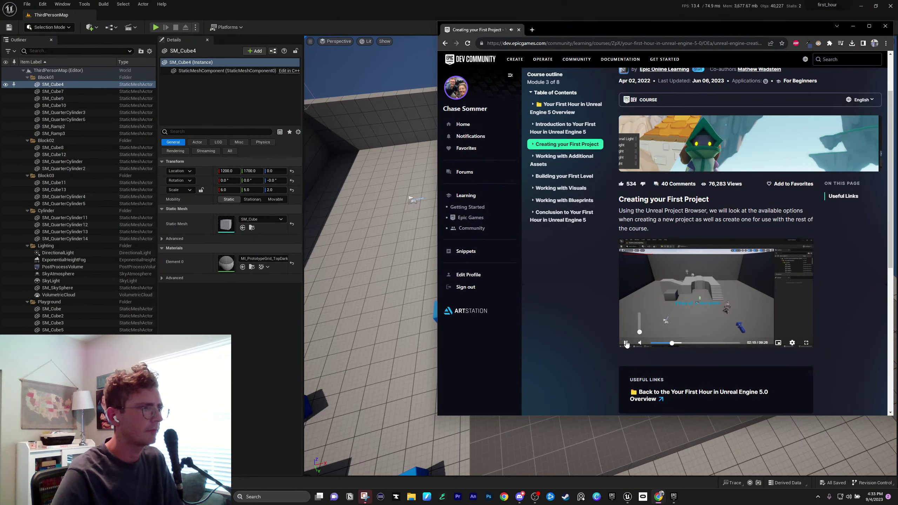
pyautogui.moveTo(437, 236); pyautogui.dragTo(172, 235)
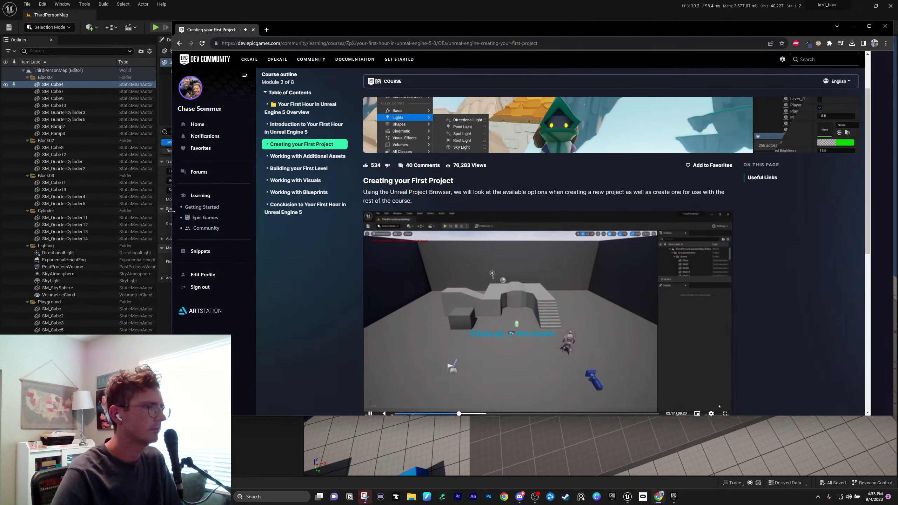
pyautogui.scroll(-5, 594, 279)
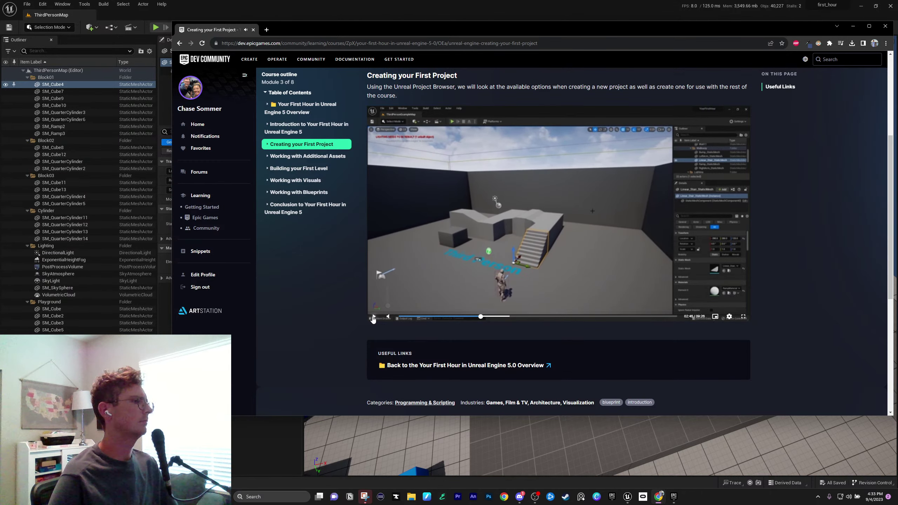
pyautogui.click(374, 317)
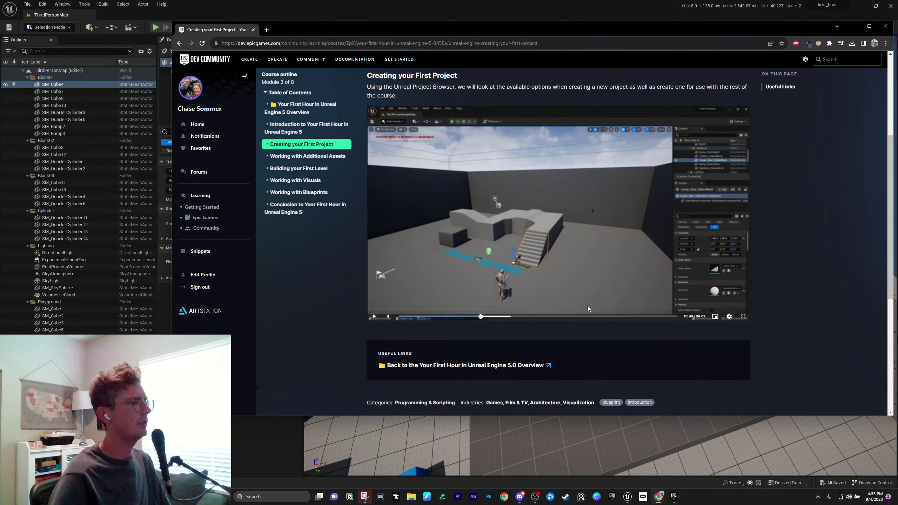
pyautogui.click(511, 285)
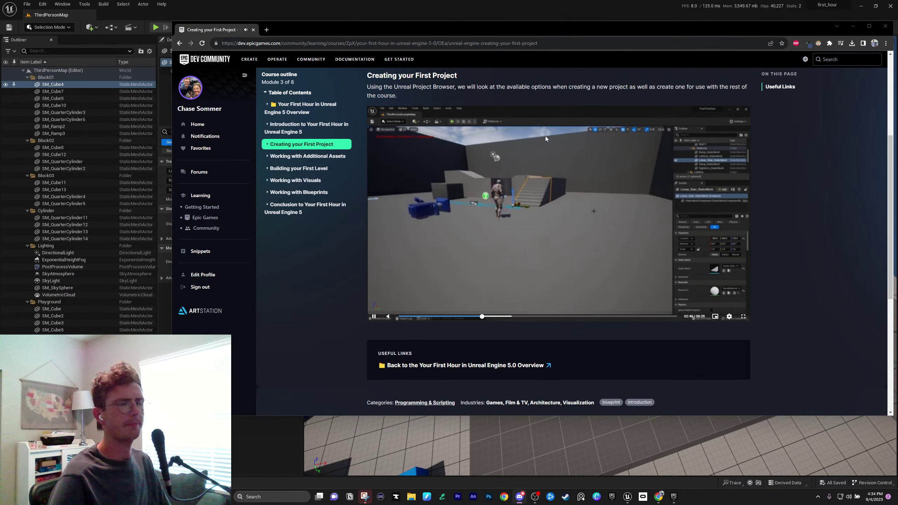
pyautogui.click(374, 318)
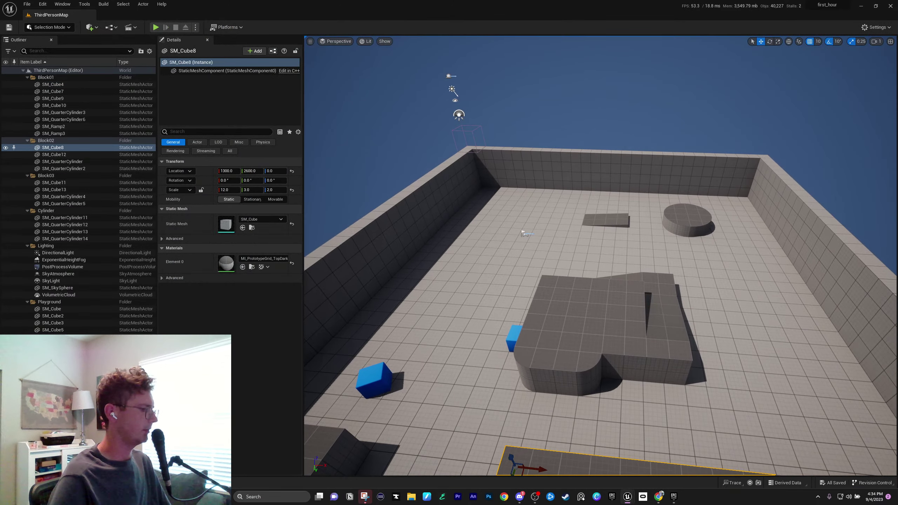
# Practise flying the viewport camera around the level, and return to the lesson page to resume the video
pyautogui.moveTo(601, 255); pyautogui.dragTo(583, 248, button='right')
pyautogui.press('s')
pyautogui.moveTo(572, 361); pyautogui.dragTo(572, 361, button='right')
pyautogui.press('w')
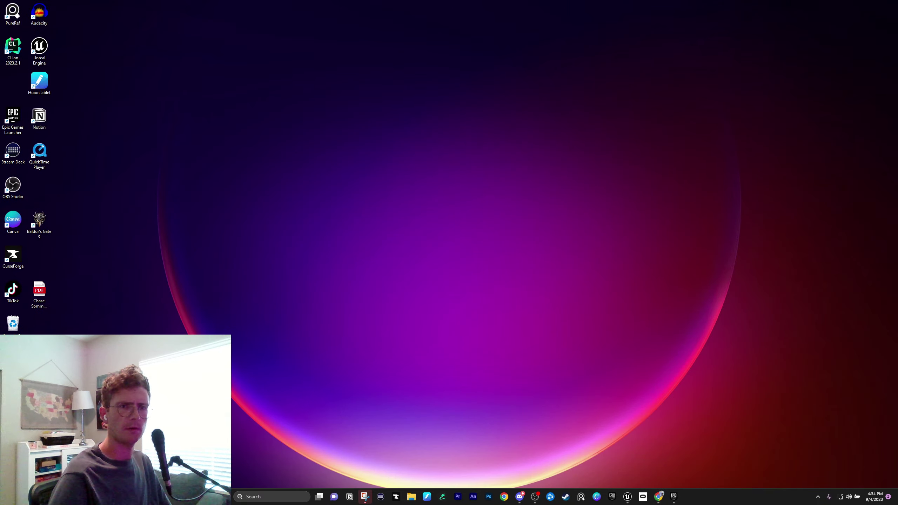
pyautogui.press('super+d')
pyautogui.click(495, 274)
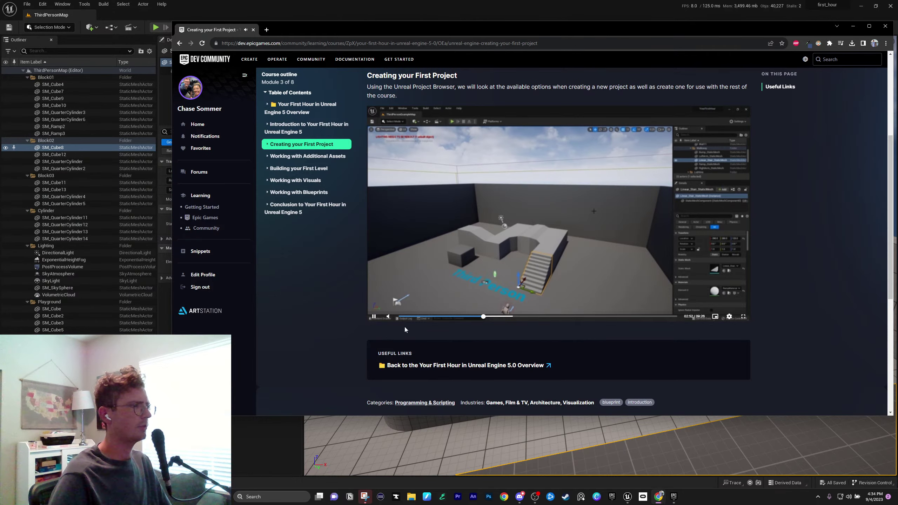
# Reposition the browser window, watch the lesson video to about 3:24, and switch back to the Unreal Editor
pyautogui.moveTo(446, 26); pyautogui.dragTo(430, 50)
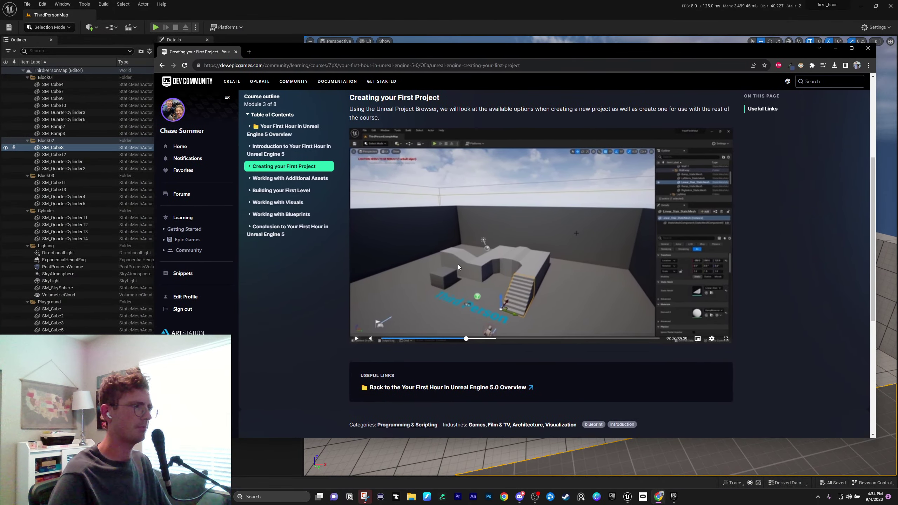
pyautogui.click(457, 264)
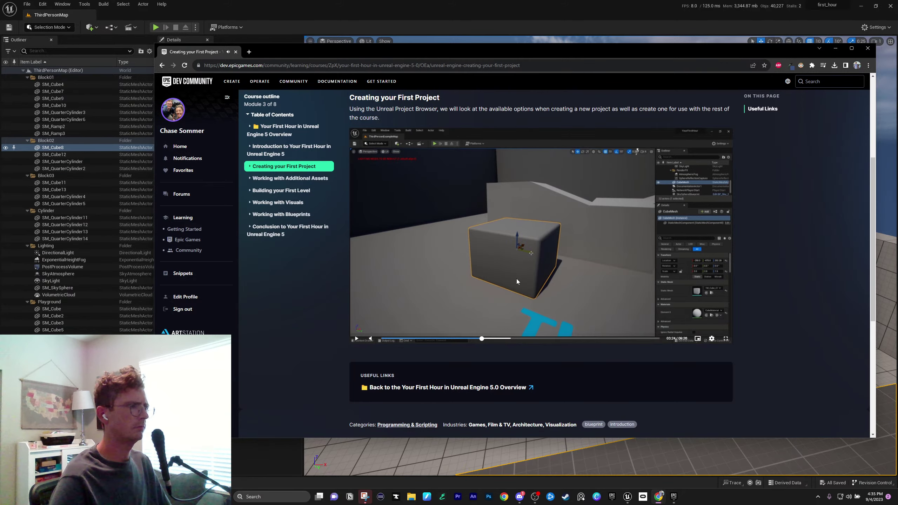
pyautogui.click(631, 10)
# Try moving SM_Cube8 along its individual axes and freely from its pivot with the move gizmo
pyautogui.moveTo(500, 303); pyautogui.dragTo(499, 303, button='right')
pyautogui.moveTo(675, 279); pyautogui.dragTo(676, 278, button='right')
pyautogui.moveTo(622, 268)
pyautogui.mouseDown()
pyautogui.moveTo(622, 201)
pyautogui.moveTo(612, 357)
pyautogui.moveTo(609, 254)
pyautogui.moveTo(615, 277)
pyautogui.moveTo(619, 267)
pyautogui.mouseUp()
pyautogui.moveTo(619, 268); pyautogui.dragTo(619, 249, button='right')
pyautogui.moveTo(604, 307); pyautogui.dragTo(622, 301)
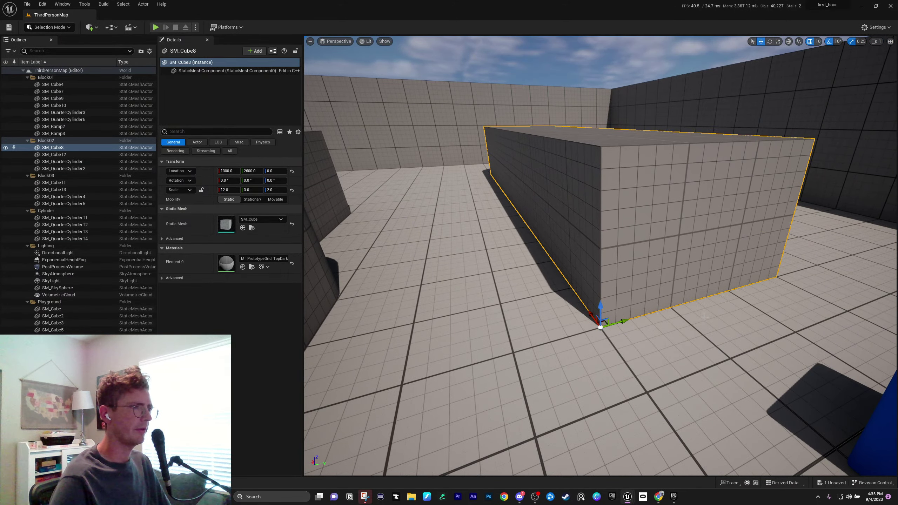
pyautogui.moveTo(704, 318); pyautogui.dragTo(631, 248, button='right')
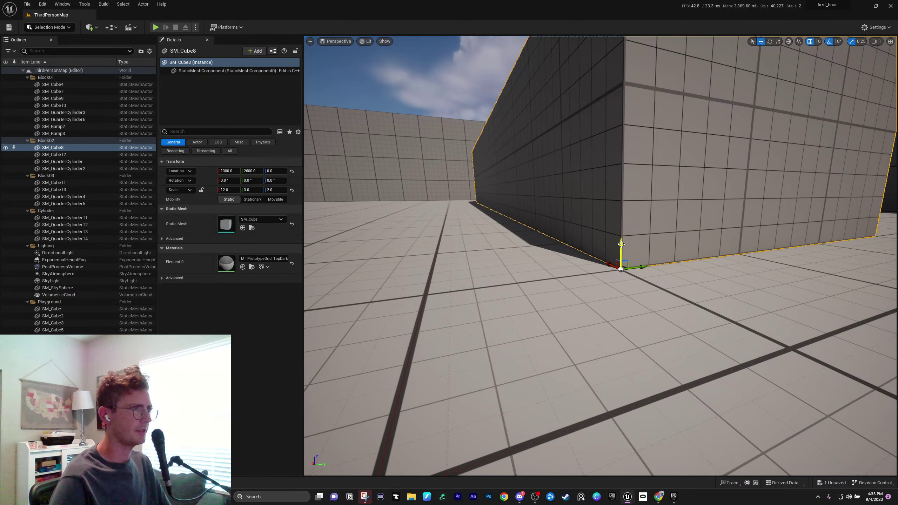
pyautogui.moveTo(614, 268)
pyautogui.mouseDown()
pyautogui.moveTo(564, 245)
pyautogui.moveTo(615, 267)
pyautogui.mouseUp()
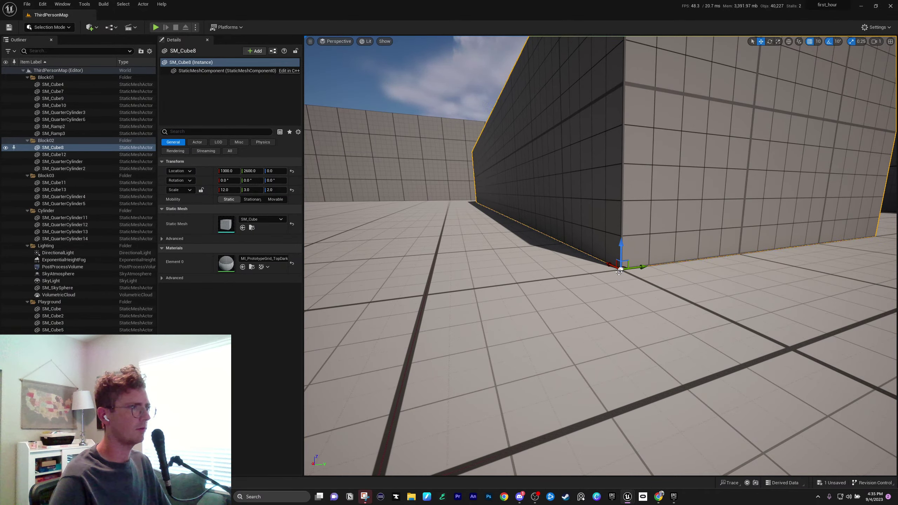
pyautogui.moveTo(621, 269)
pyautogui.mouseDown()
pyautogui.moveTo(635, 251)
pyautogui.moveTo(605, 233)
pyautogui.moveTo(622, 279)
pyautogui.moveTo(623, 267)
pyautogui.mouseUp()
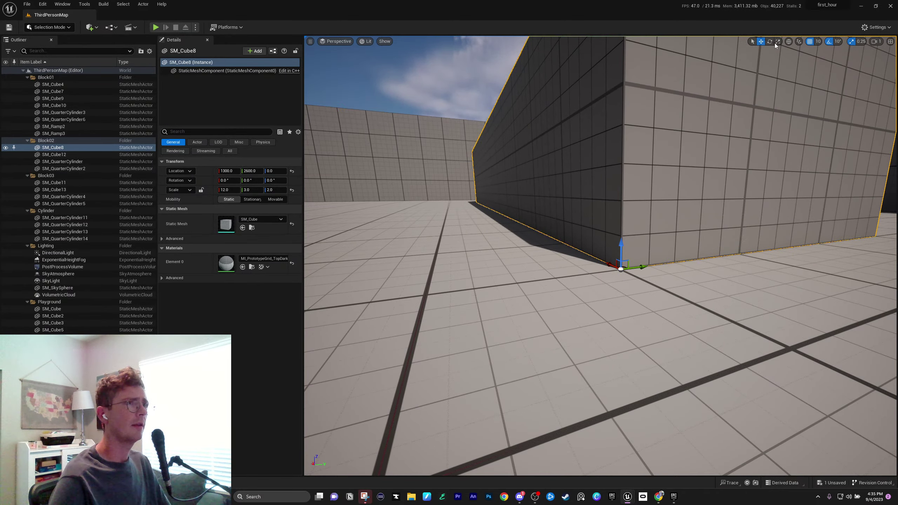
# Compare the select and move modes, and try rotating SM_Cube8 with the rotate gizmo
pyautogui.click(754, 41)
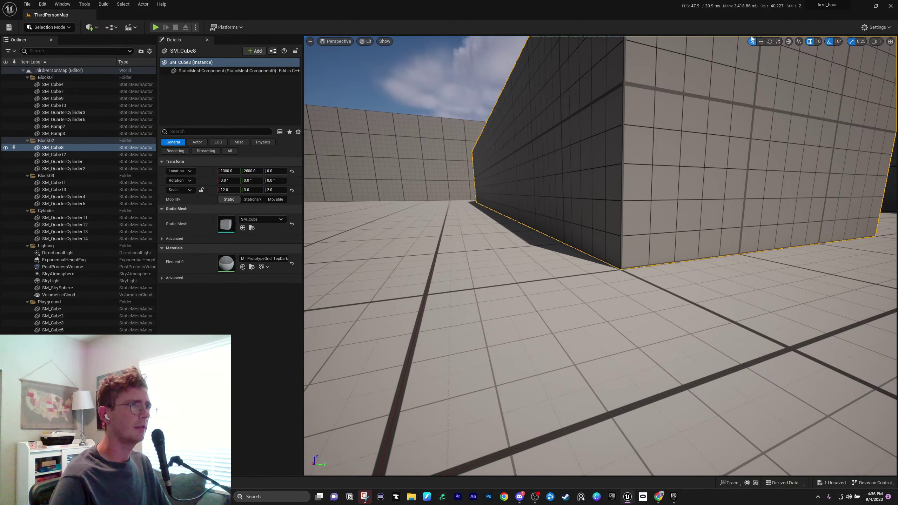
pyautogui.click(761, 41)
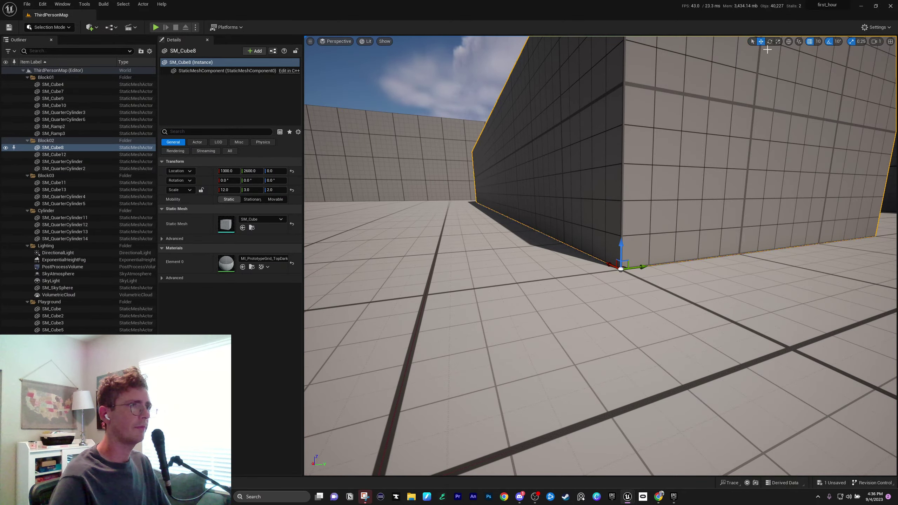
pyautogui.click(770, 42)
pyautogui.moveTo(631, 242); pyautogui.dragTo(600, 258)
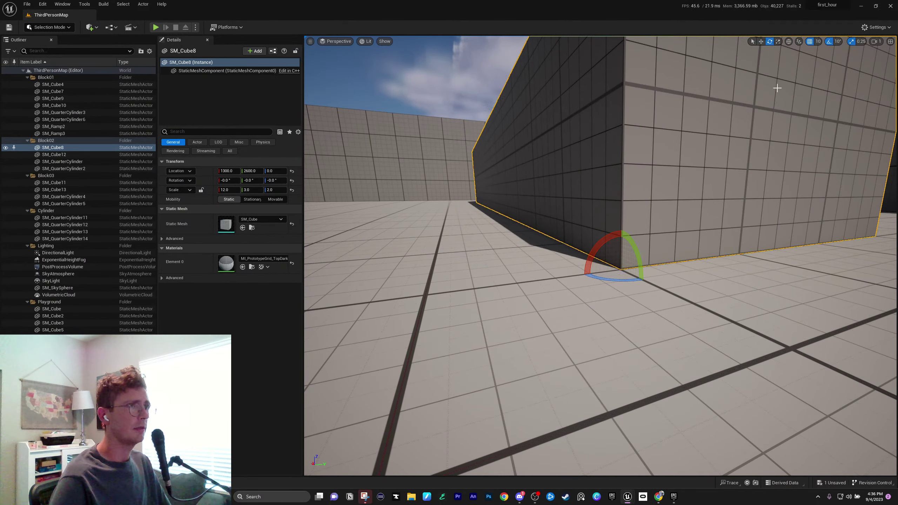
# Scale SM_Cube8 down with the scale gizmo to 6.5 by 1.5 by 1.5
pyautogui.click(779, 42)
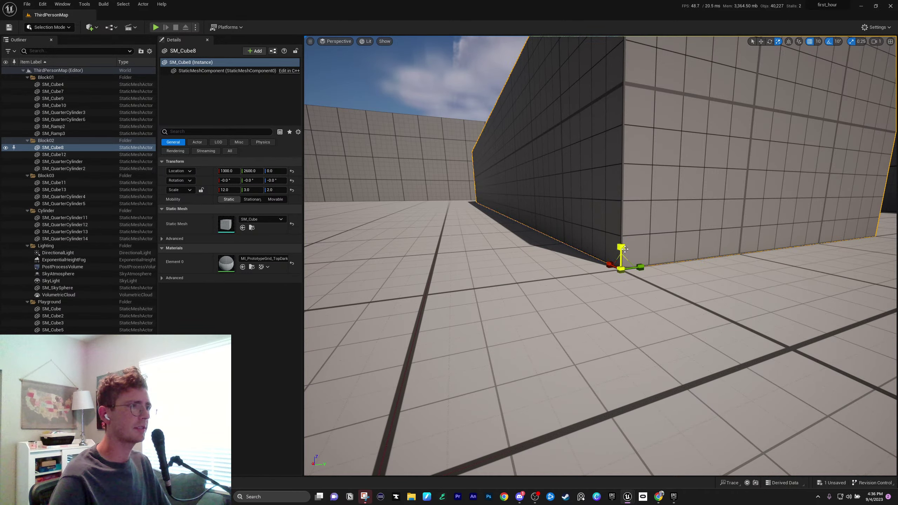
pyautogui.moveTo(625, 249); pyautogui.dragTo(608, 263)
pyautogui.moveTo(733, 264); pyautogui.dragTo(718, 234, button='right')
pyautogui.press('s')
pyautogui.press('s')
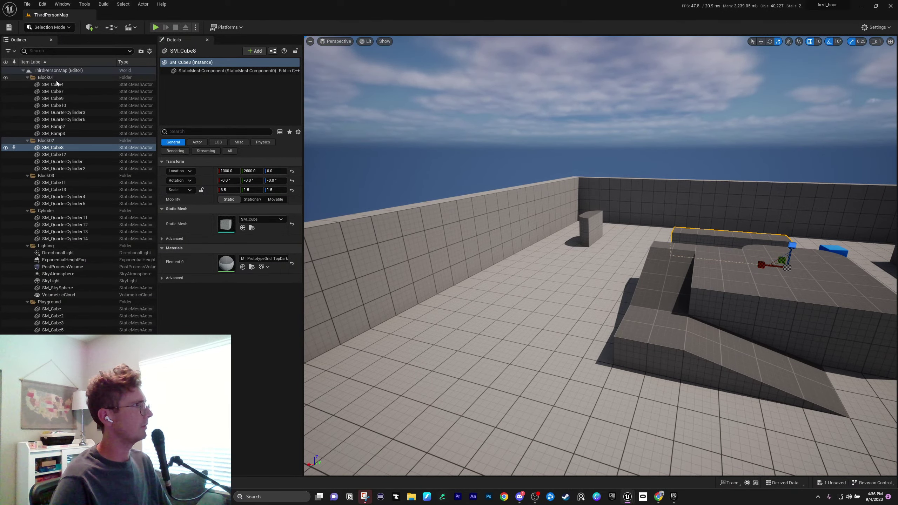
# Select SM_Cube4 in the level and cycle through the select, move, rotate and scale modes, ending on scale
pyautogui.click(54, 105)
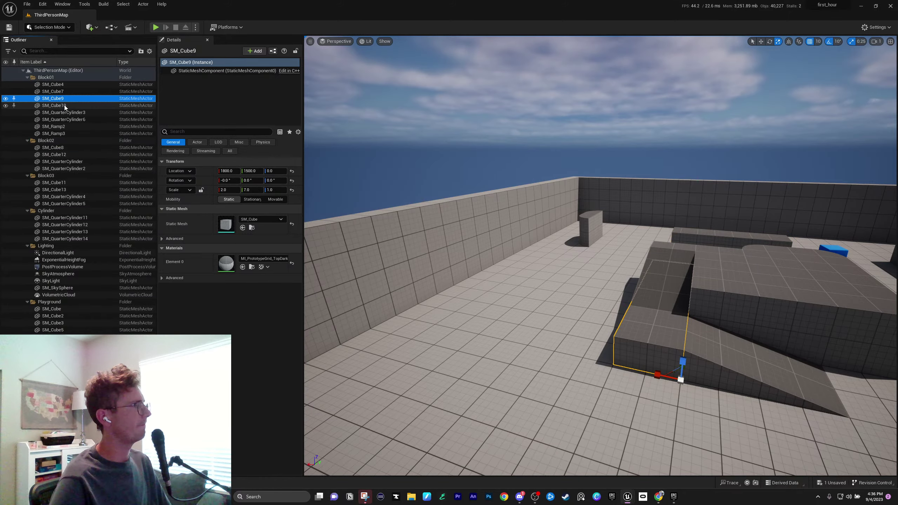
pyautogui.moveTo(682, 248); pyautogui.dragTo(661, 283, button='right')
pyautogui.click(682, 248)
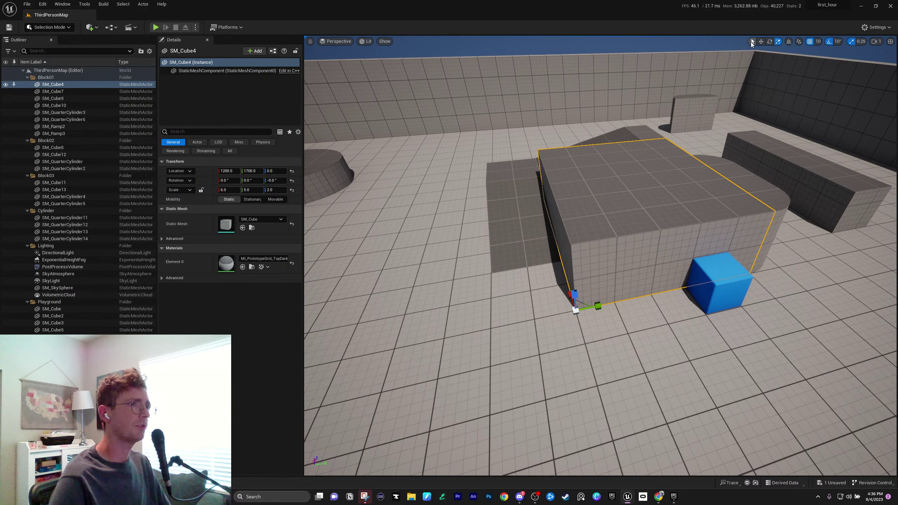
pyautogui.click(753, 42)
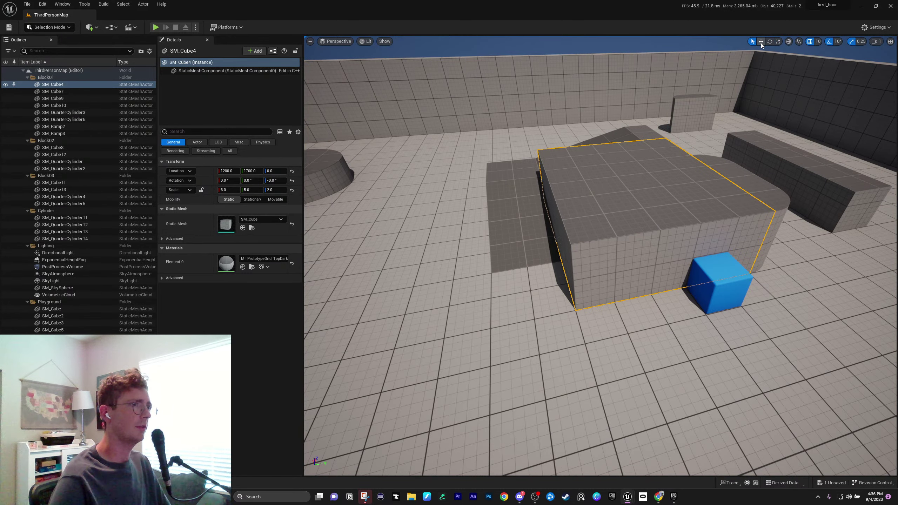
pyautogui.click(761, 43)
pyautogui.click(770, 42)
pyautogui.click(778, 41)
pyautogui.moveTo(718, 191); pyautogui.dragTo(656, 197, button='right')
pyautogui.moveTo(596, 222); pyautogui.dragTo(573, 210, button='right')
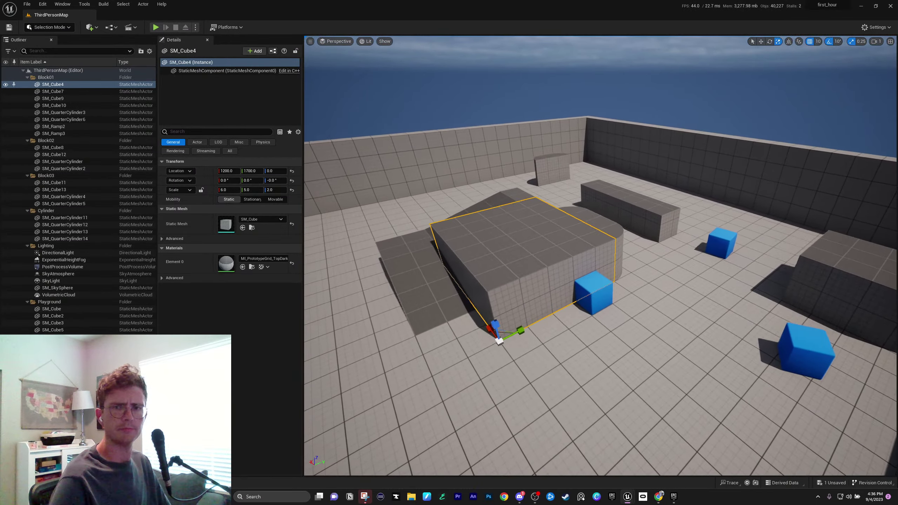
pyautogui.moveTo(665, 225)
pyautogui.mouseDown(button='right')
pyautogui.moveTo(690, 246)
pyautogui.moveTo(705, 244)
pyautogui.moveTo(665, 226)
pyautogui.mouseUp(button='right')
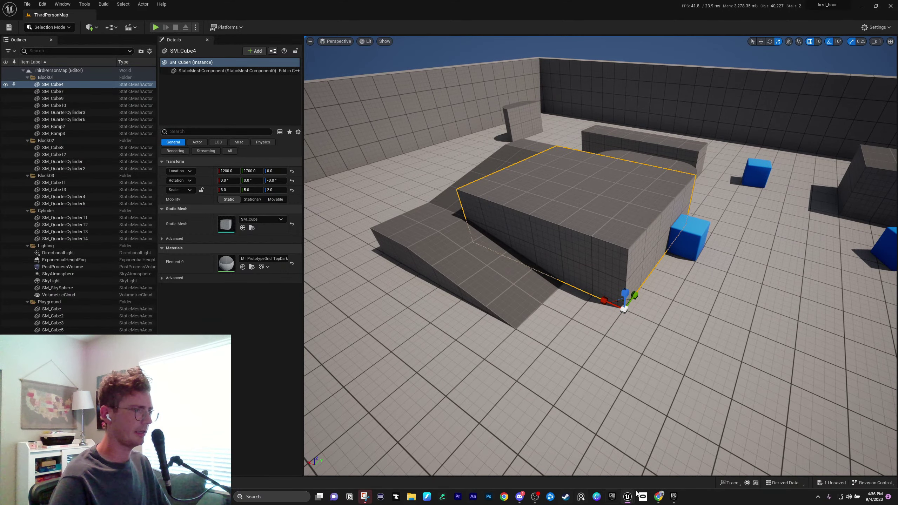
# Switch to the lesson page in Chrome, skip the video ahead to about 4:46, and pause it
pyautogui.moveTo(659, 497)
pyautogui.moveTo(675, 463)
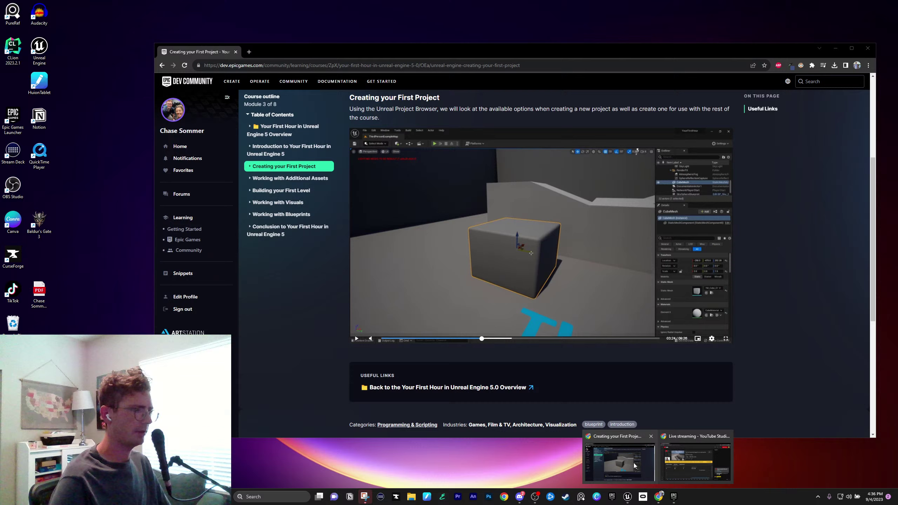
pyautogui.click(634, 463)
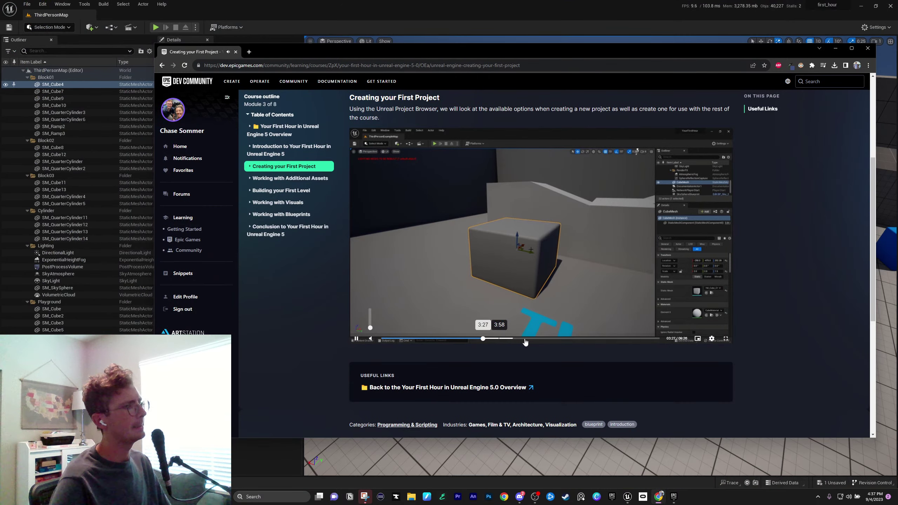
pyautogui.click(509, 339)
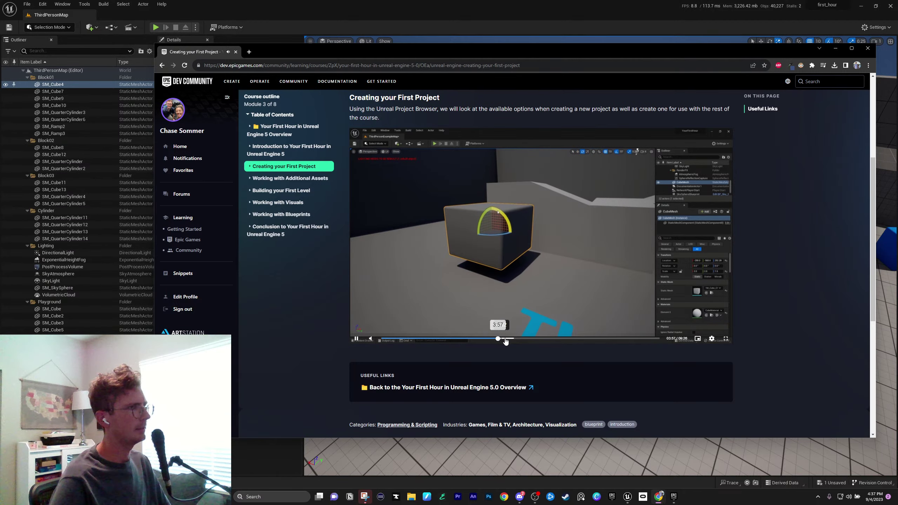
pyautogui.click(528, 339)
pyautogui.click(523, 339)
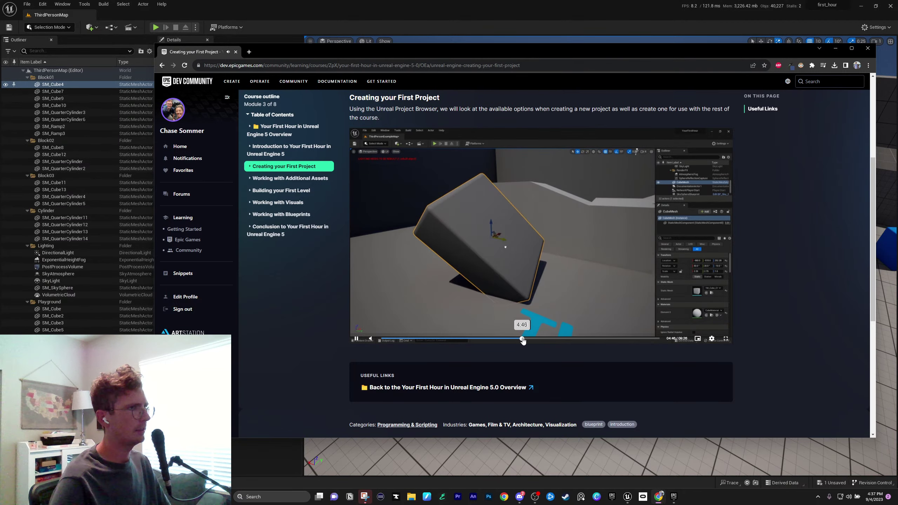
pyautogui.click(556, 270)
# Back in the Unreal Editor, move SM_Cube4 along the X axis to about 1199.9 with grid snapping off
pyautogui.click(685, 8)
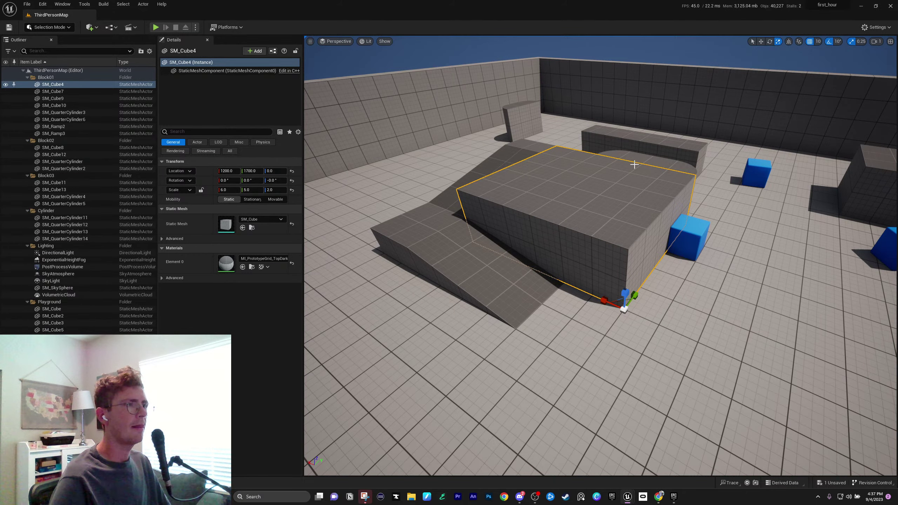
pyautogui.moveTo(612, 249); pyautogui.dragTo(618, 270, button='right')
pyautogui.press('w')
pyautogui.press('w')
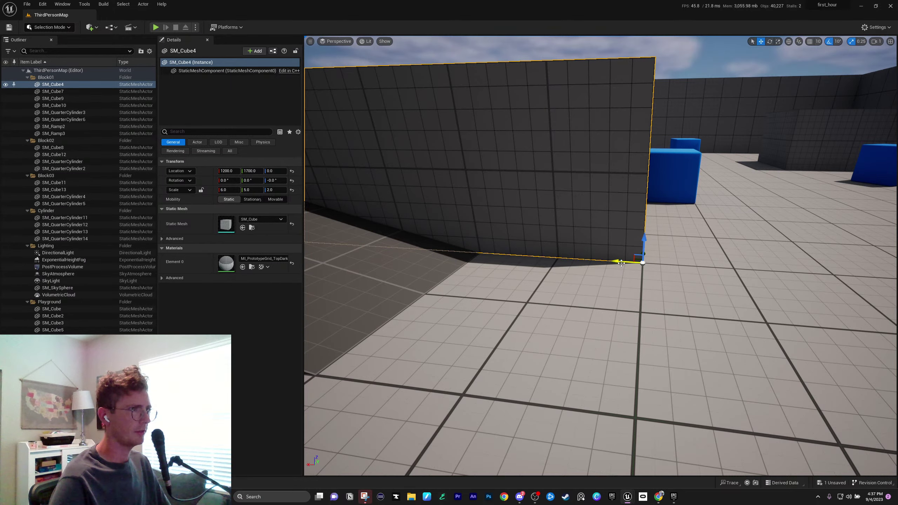
pyautogui.moveTo(622, 262); pyautogui.dragTo(631, 260)
pyautogui.moveTo(632, 262); pyautogui.dragTo(642, 262, button='right')
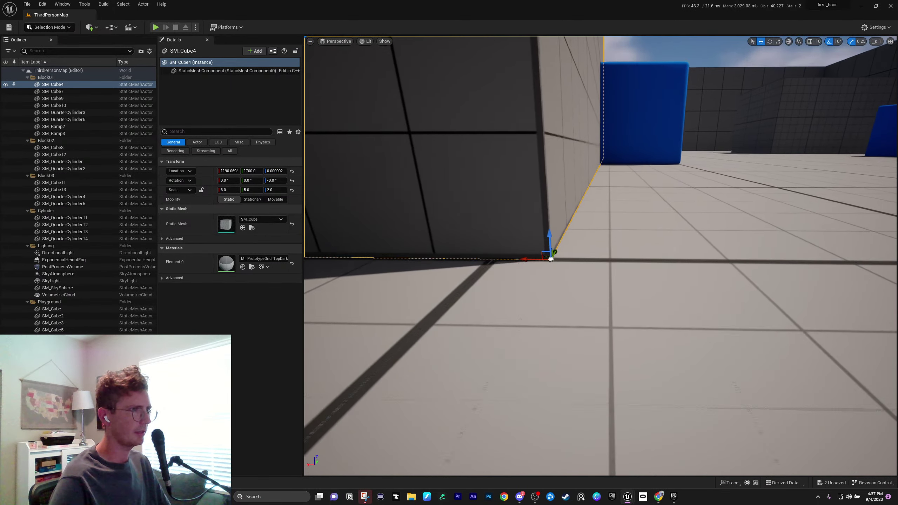
pyautogui.moveTo(503, 240); pyautogui.dragTo(504, 240, button='right')
pyautogui.moveTo(528, 260); pyautogui.dragTo(467, 251)
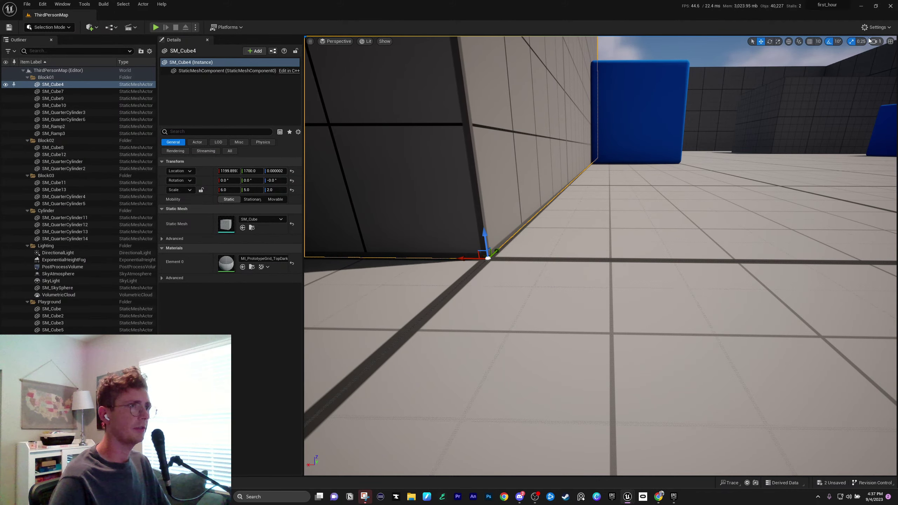
# Turn grid snapping on and move SM_Cube4 in 10-unit increments along X to about 1209.9
pyautogui.click(810, 41)
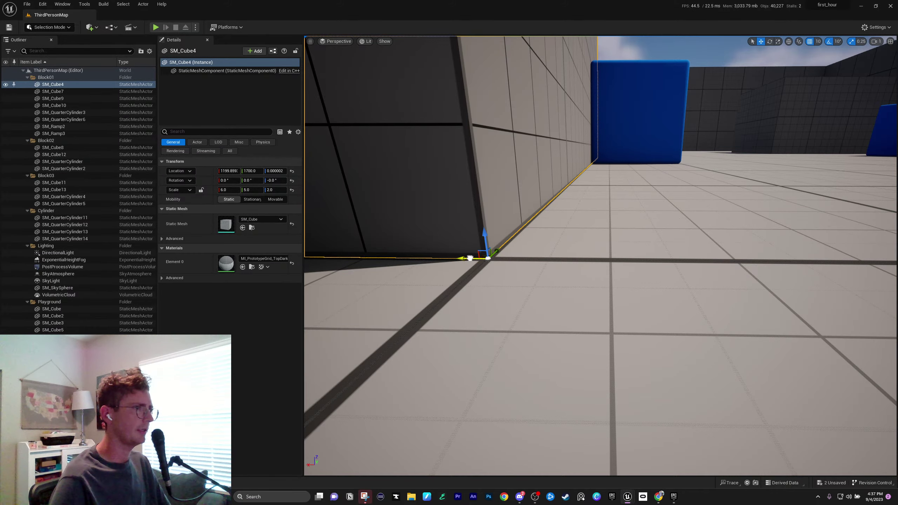
pyautogui.moveTo(493, 250); pyautogui.dragTo(584, 230)
pyautogui.moveTo(408, 221); pyautogui.dragTo(424, 221, button='right')
pyautogui.moveTo(548, 255); pyautogui.dragTo(330, 209)
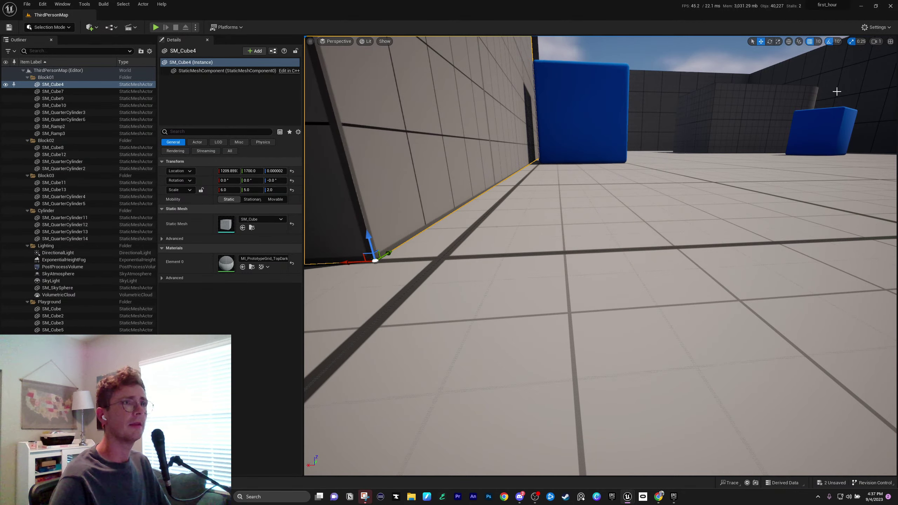
# Try grid snap sizes of 1,000 and 50, test moving SM_Cube4 along Y, and reset the snap size to 10
pyautogui.click(819, 42)
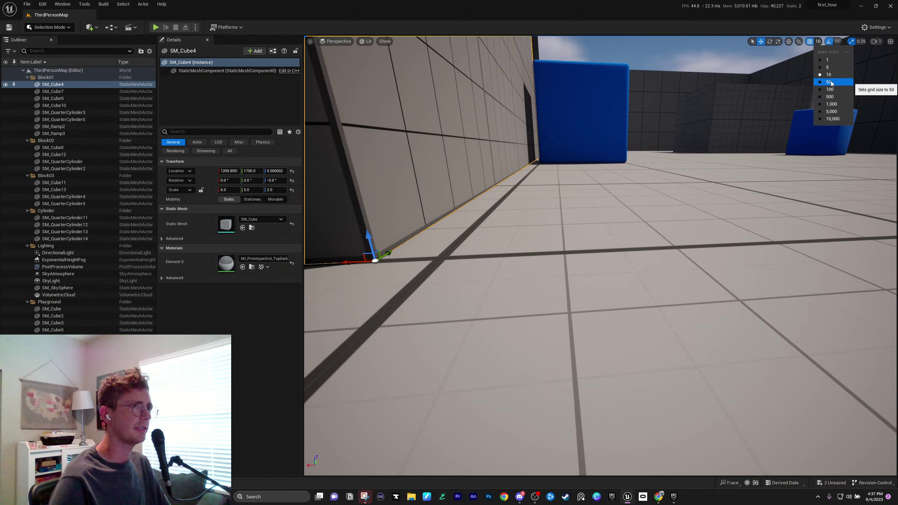
pyautogui.click(829, 104)
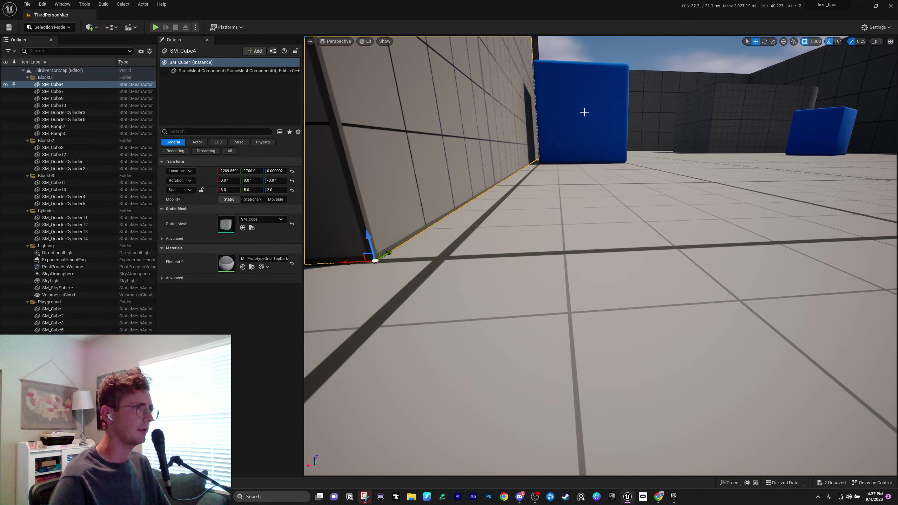
pyautogui.click(815, 41)
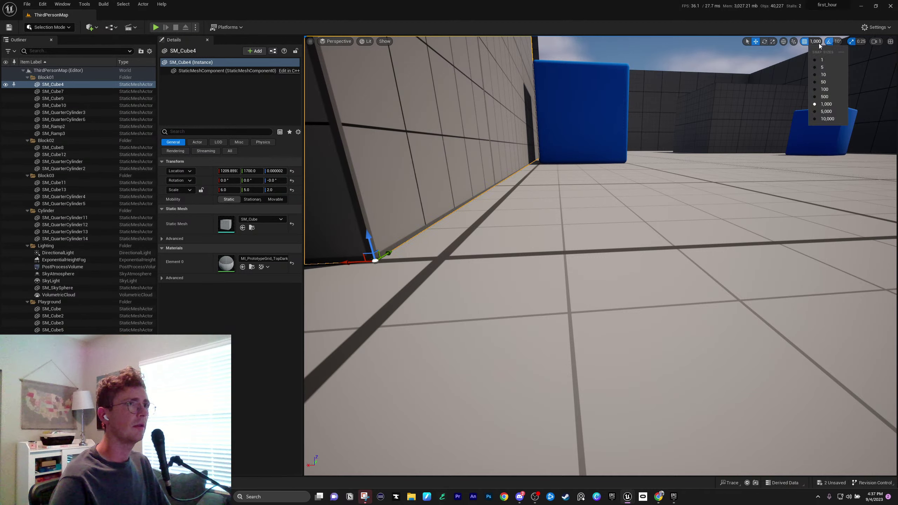
pyautogui.click(824, 81)
pyautogui.moveTo(388, 254); pyautogui.dragTo(417, 228)
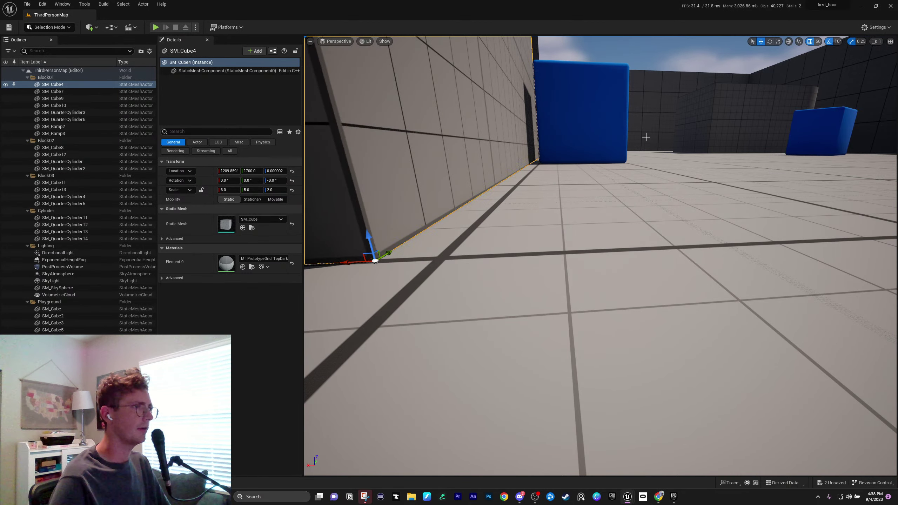
pyautogui.click(818, 42)
pyautogui.click(828, 74)
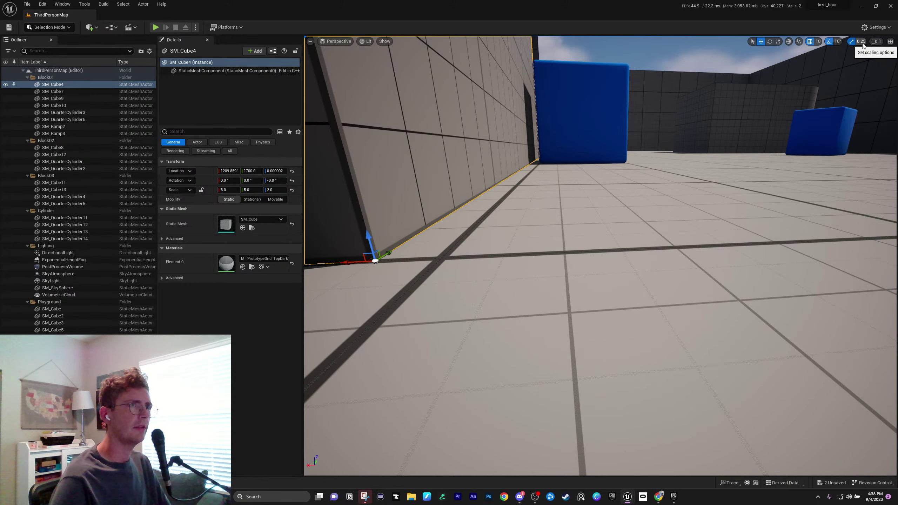
# View SM_Cube4 from farther away, and return to the lesson page to resume the video on grid snapping
pyautogui.moveTo(677, 182); pyautogui.dragTo(667, 159, button='right')
pyautogui.press('s')
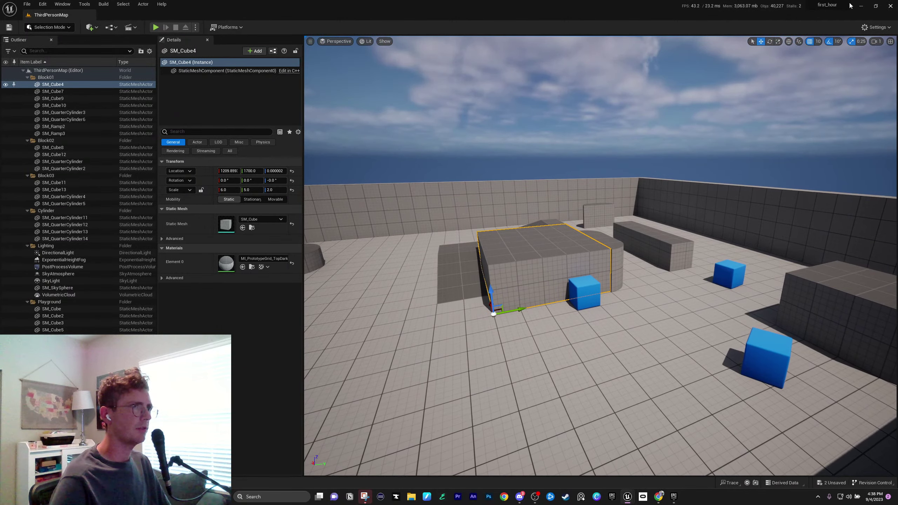
pyautogui.press('w')
pyautogui.moveTo(555, 245); pyautogui.dragTo(540, 266, button='right')
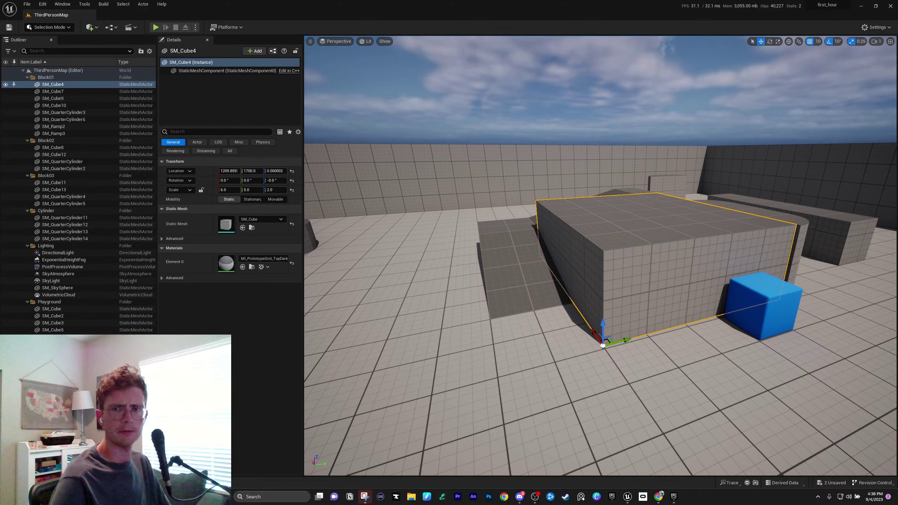
pyautogui.press('super+d')
pyautogui.press('super+d')
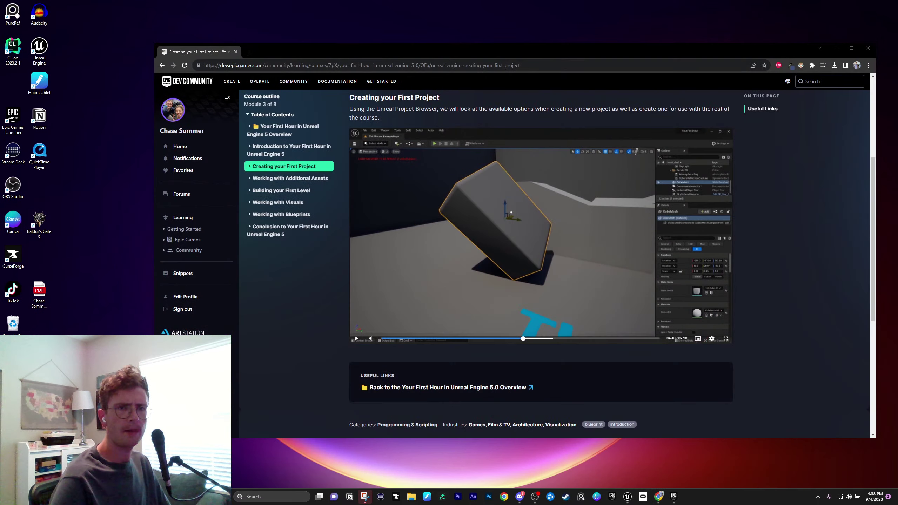
pyautogui.click(584, 284)
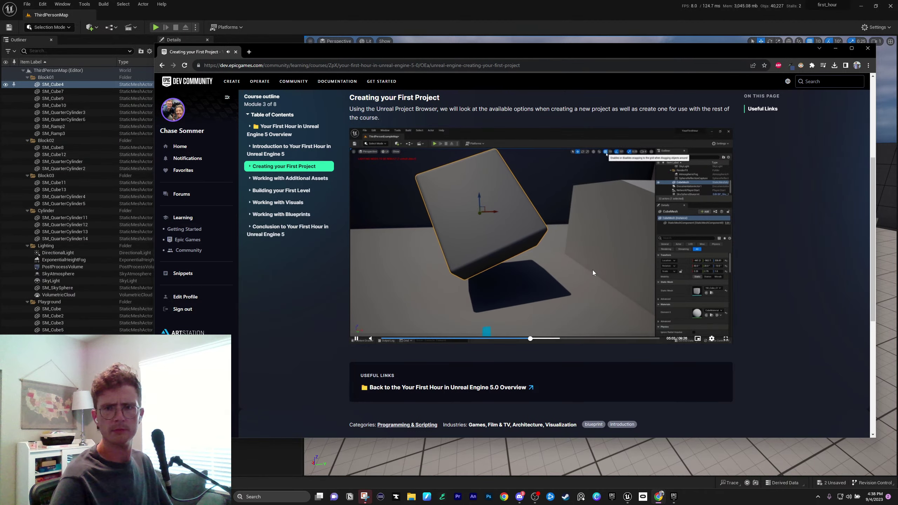
# Watch the lesson video past the snapping section, pause it, and switch to the Unreal Editor
pyautogui.click(526, 280)
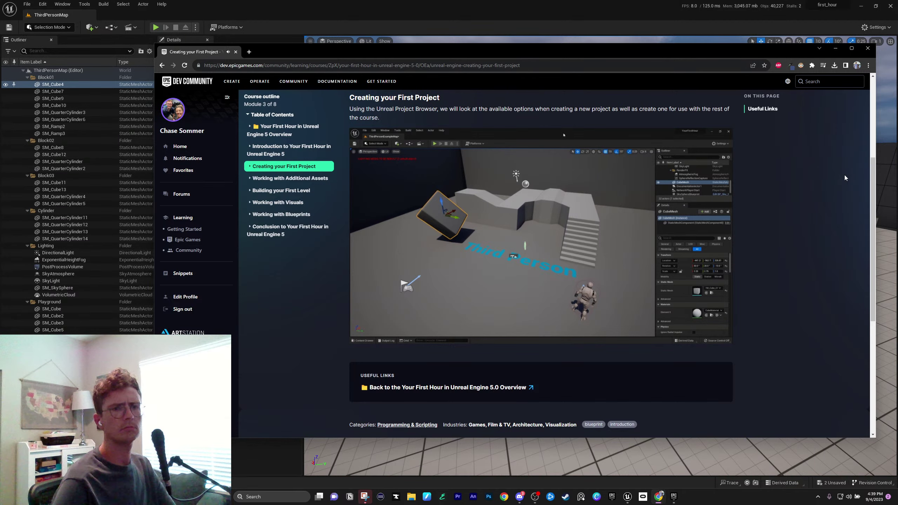
pyautogui.moveTo(494, 309)
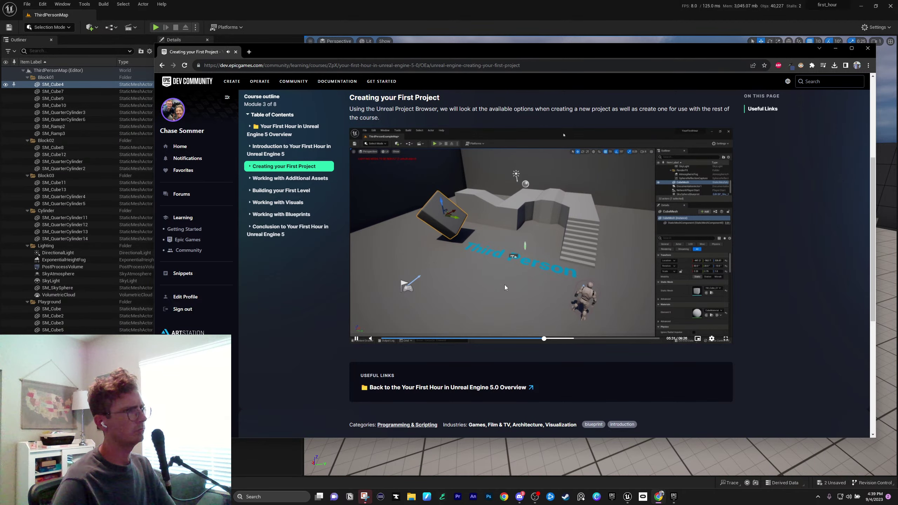
pyautogui.moveTo(550, 278)
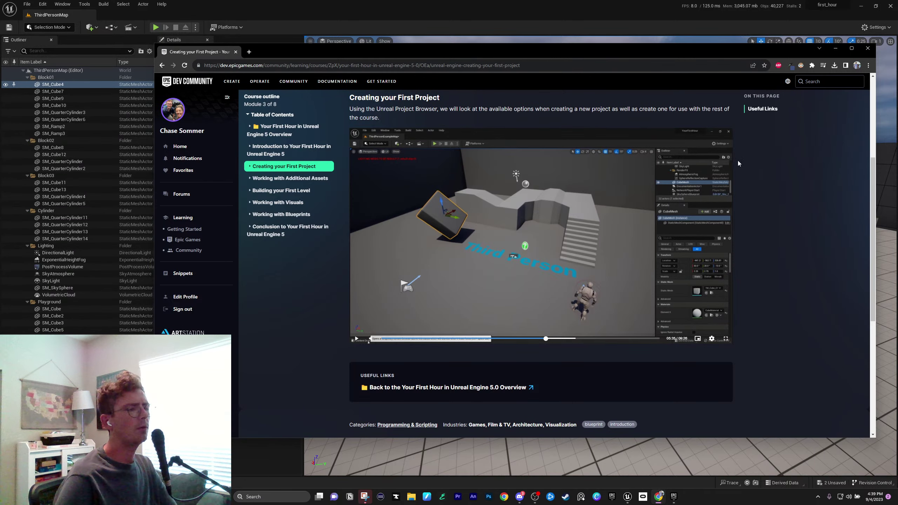
pyautogui.click(676, 13)
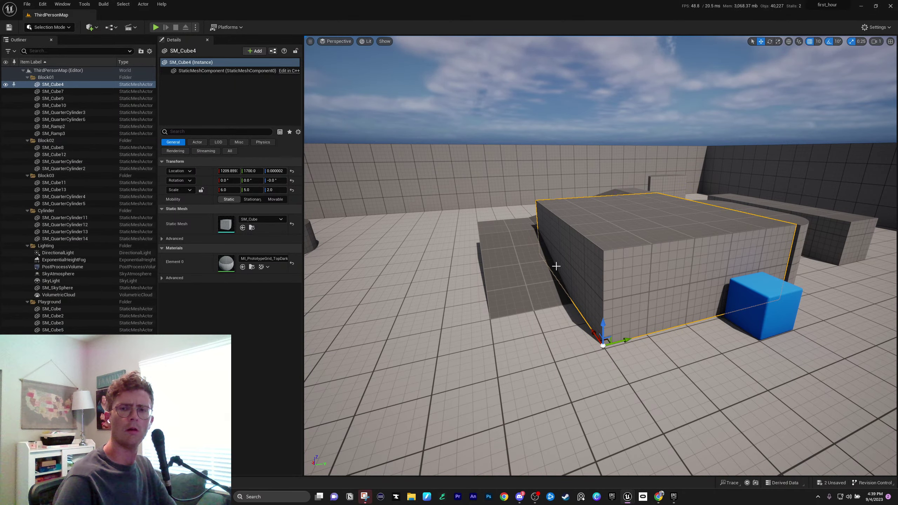
# Return to the lesson page in the browser and search Google for "widget text" in a new tab
pyautogui.moveTo(658, 497)
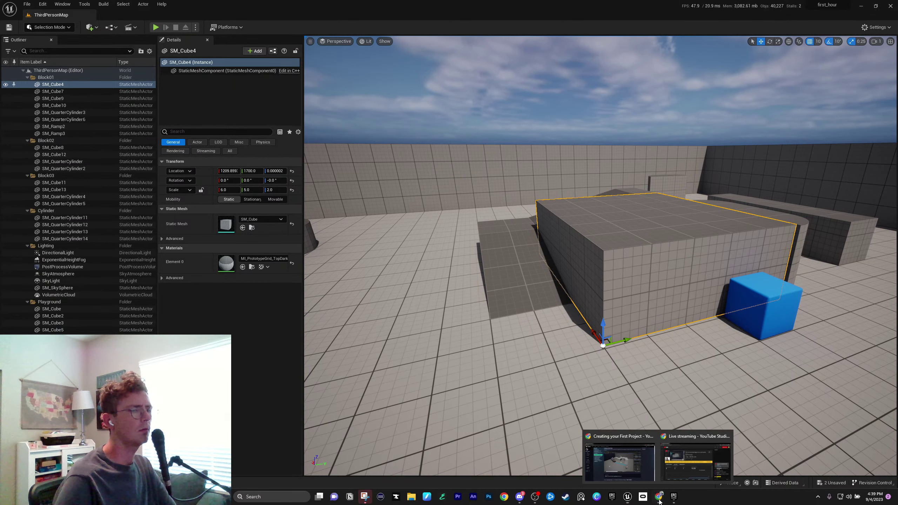
pyautogui.moveTo(695, 458)
pyautogui.click(625, 463)
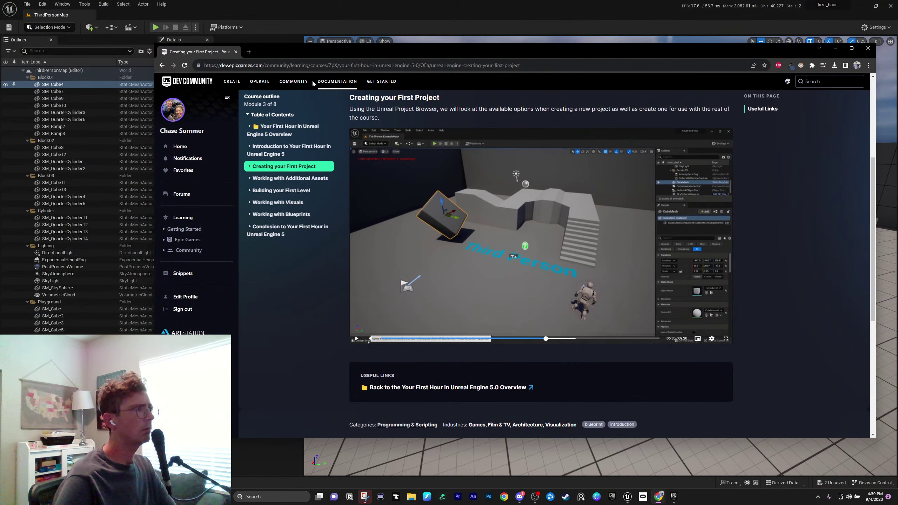
pyautogui.click(247, 52)
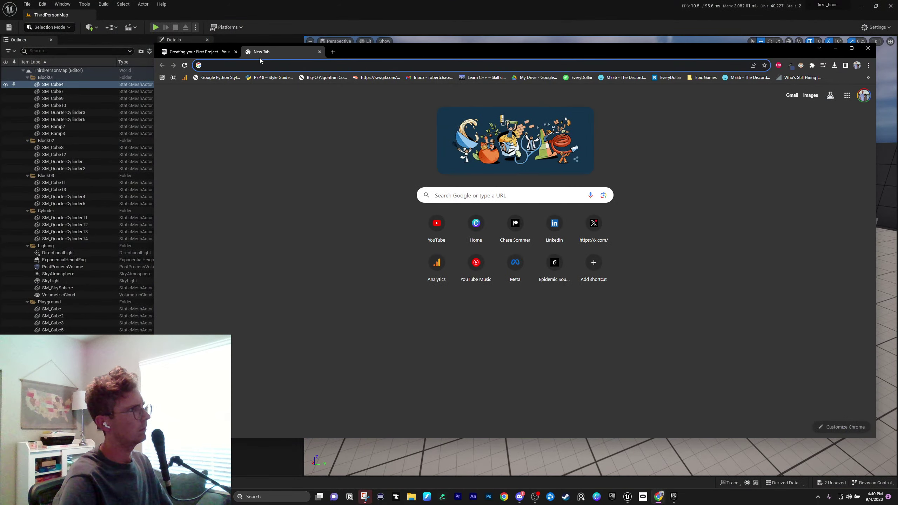
pyautogui.write('widget te')
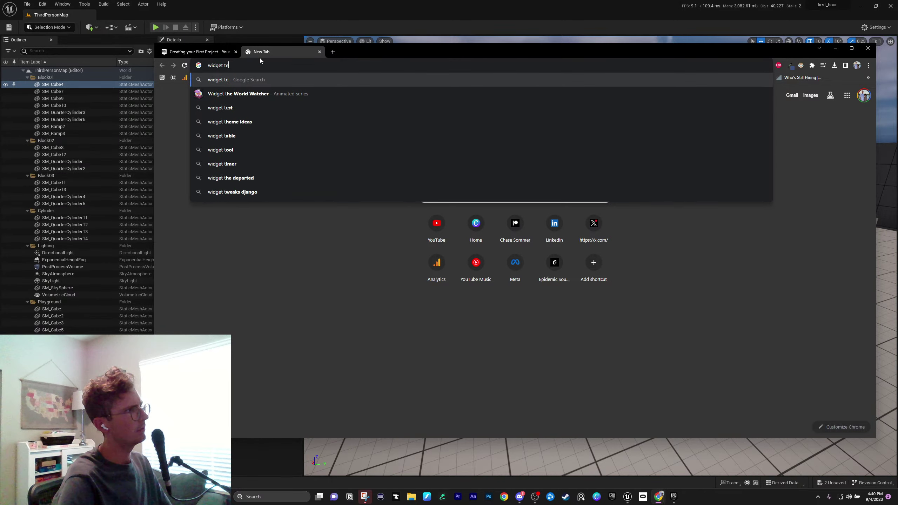
pyautogui.write('xt')
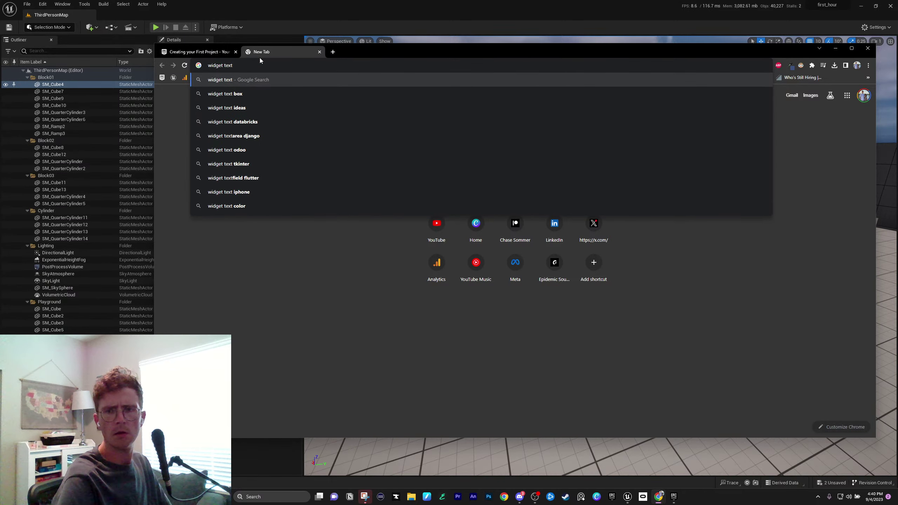
pyautogui.press('Return')
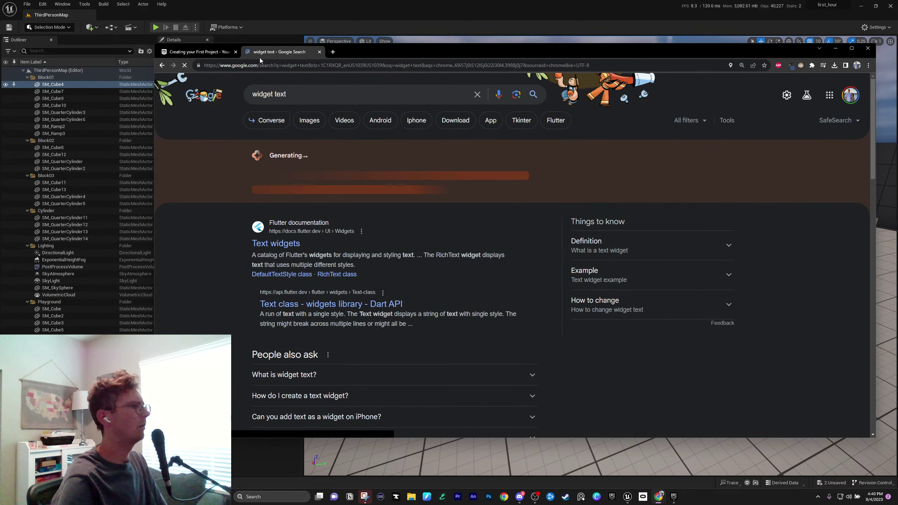
# Refine the search to "widget text unreal", look through the results, and close the search tab
pyautogui.click(302, 94)
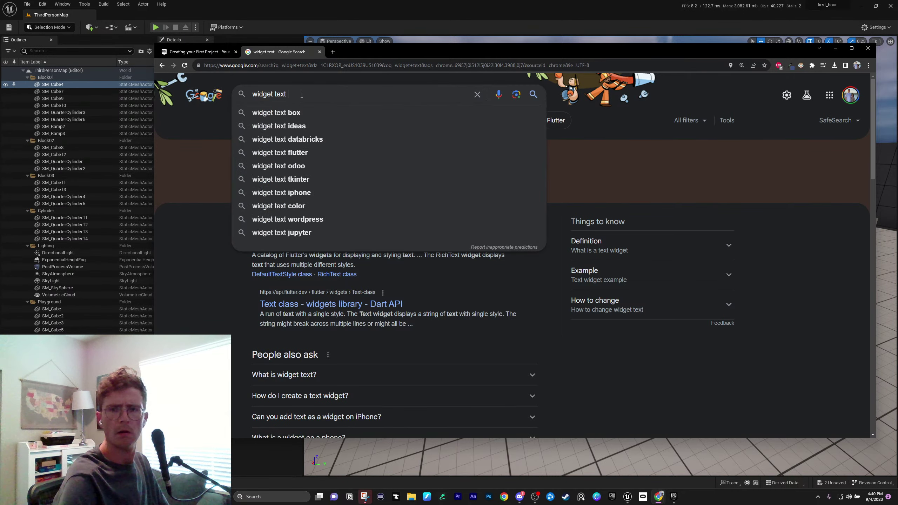
pyautogui.write('un')
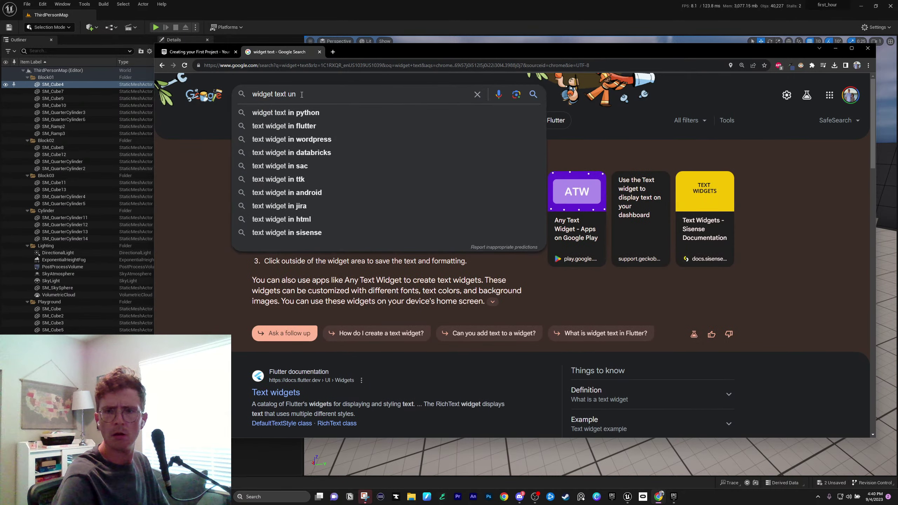
pyautogui.write('real')
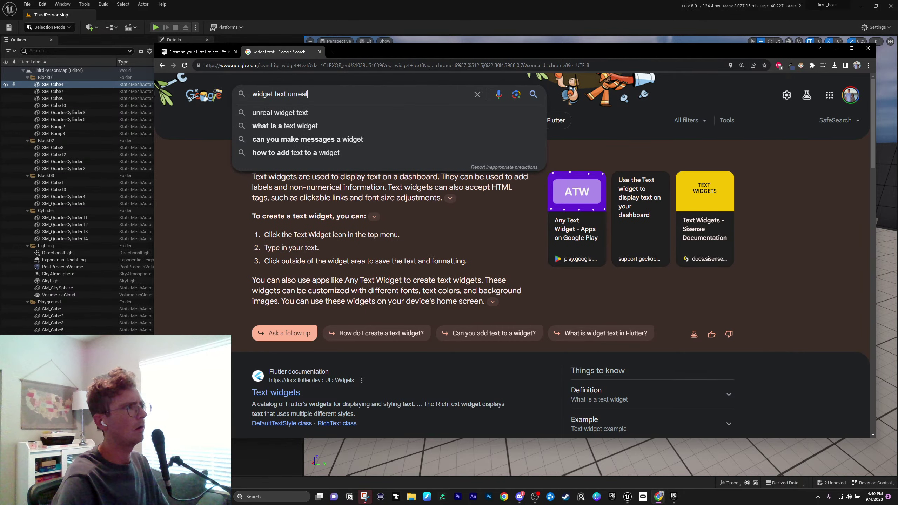
pyautogui.press('Return')
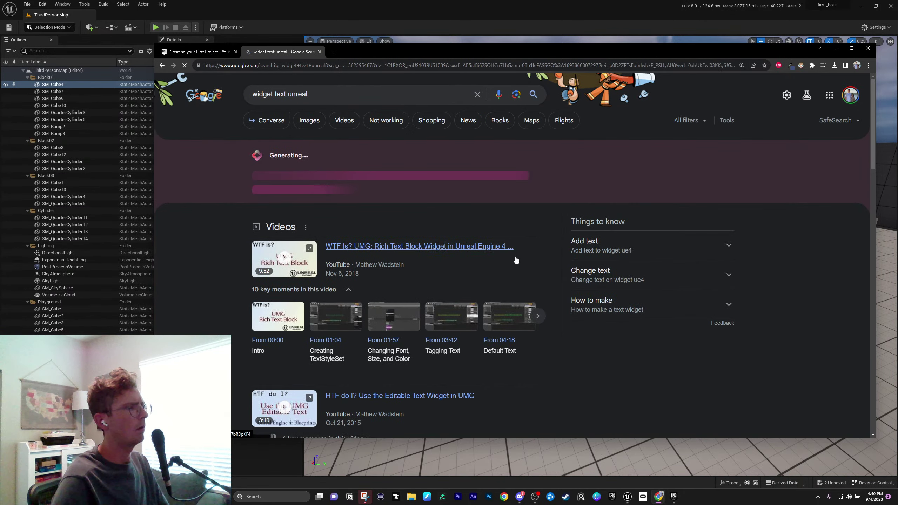
pyautogui.scroll(-5, 517, 260)
pyautogui.scroll(-6, 517, 260)
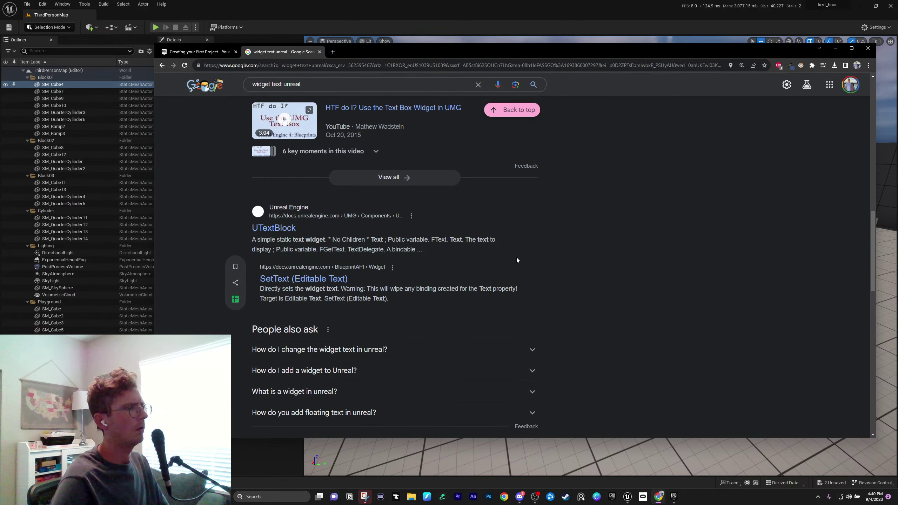
pyautogui.click(320, 52)
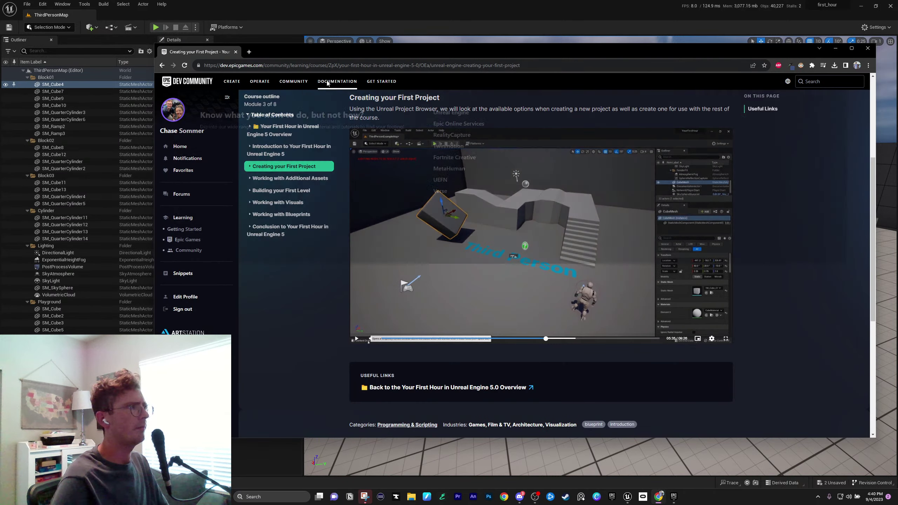
# Bring the Unreal Editor to the front, and return to the lesson page to resume the video
pyautogui.click(625, 8)
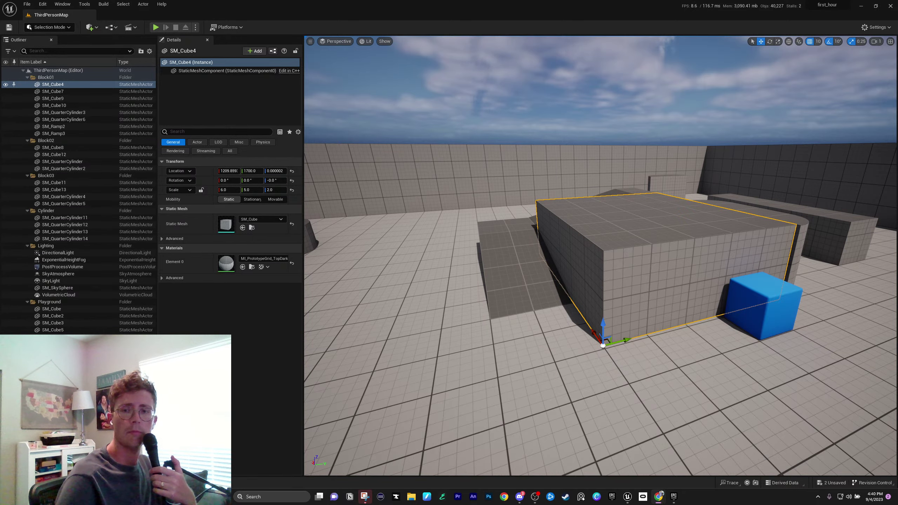
pyautogui.moveTo(659, 497)
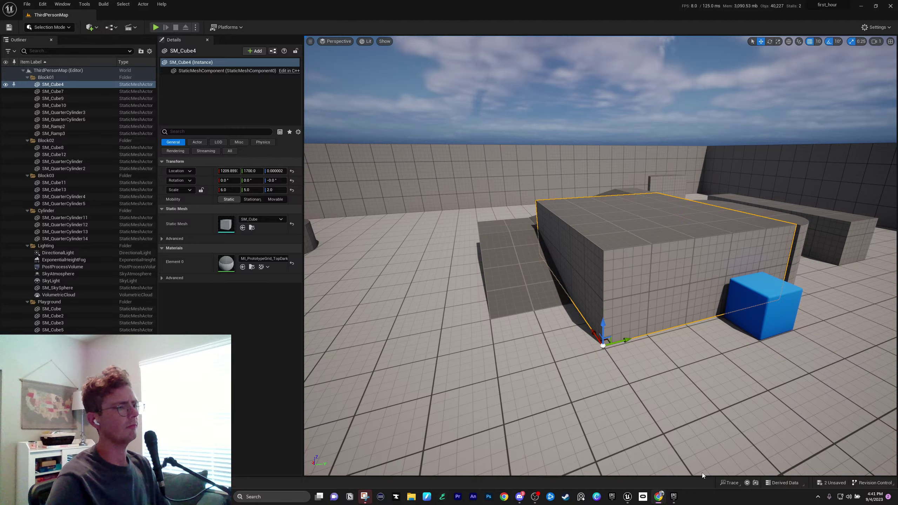
pyautogui.moveTo(677, 504)
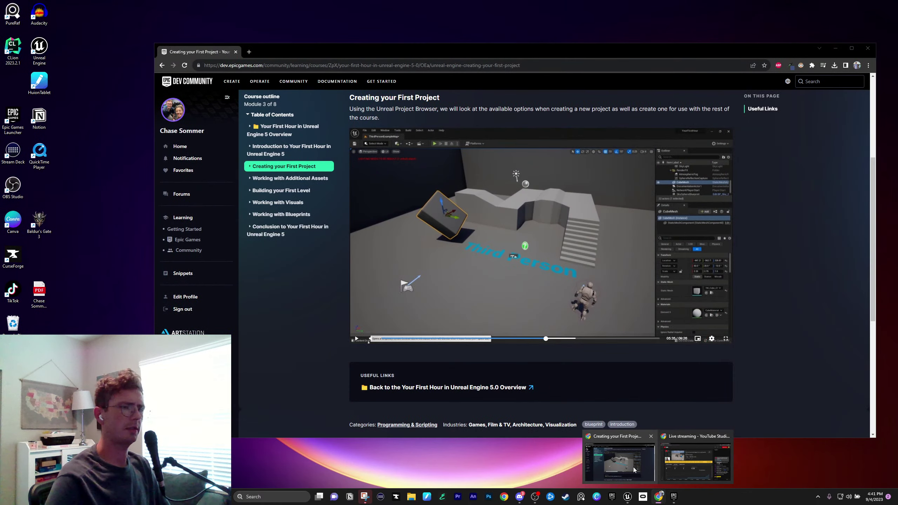
pyautogui.click(633, 468)
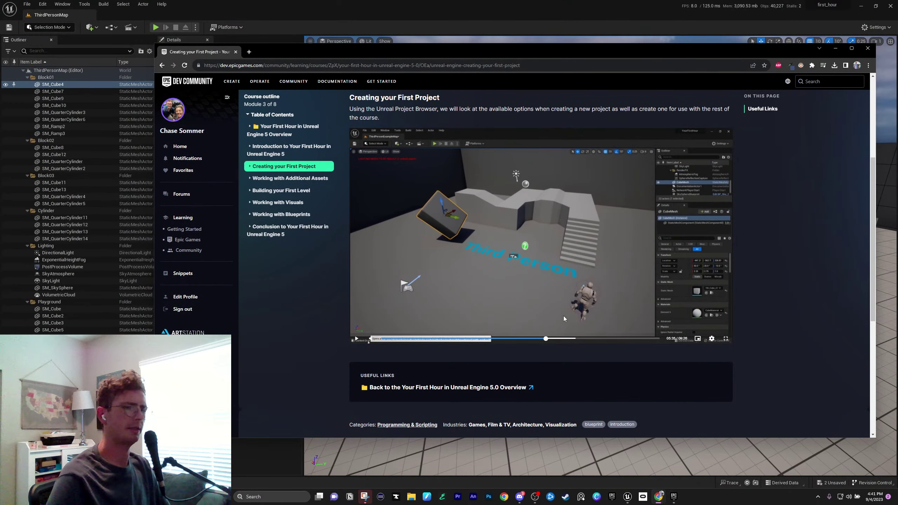
pyautogui.click(571, 284)
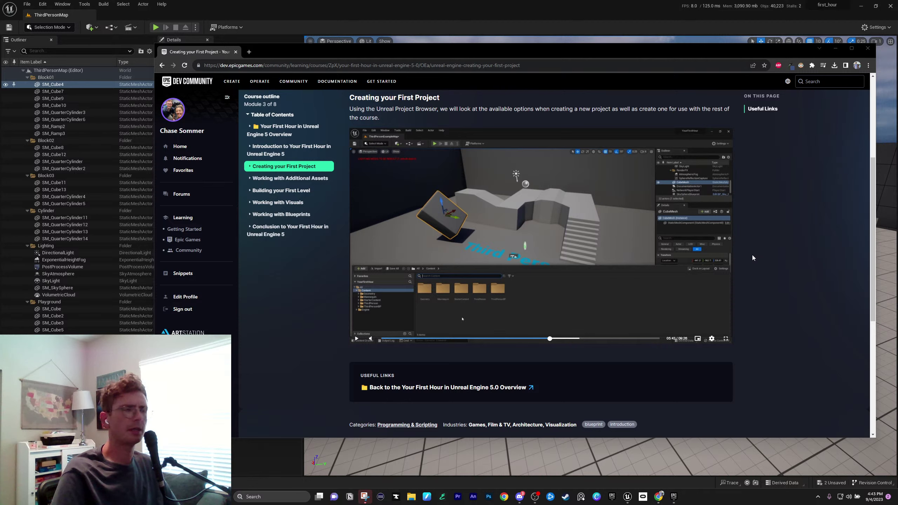
# Search Google in a new tab for "unreal engine text number with comma"
pyautogui.click(251, 52)
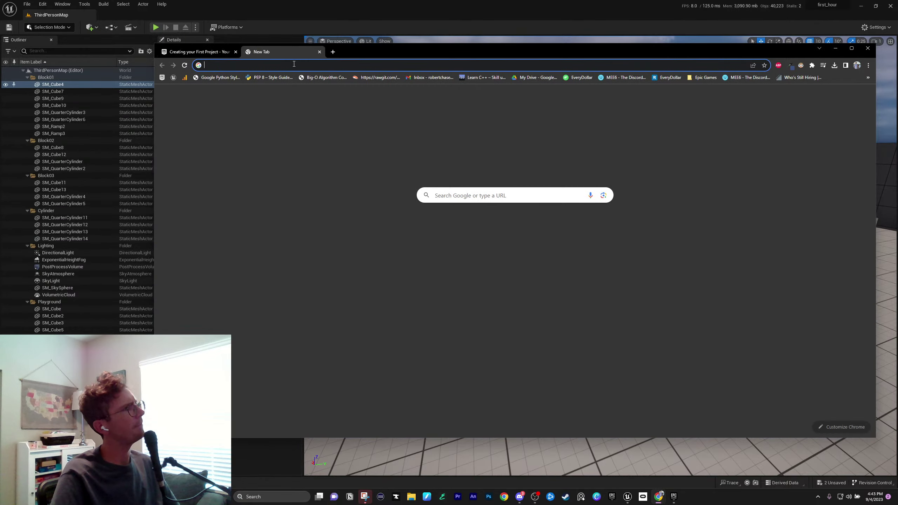
pyautogui.click(294, 65)
pyautogui.write('uneral')
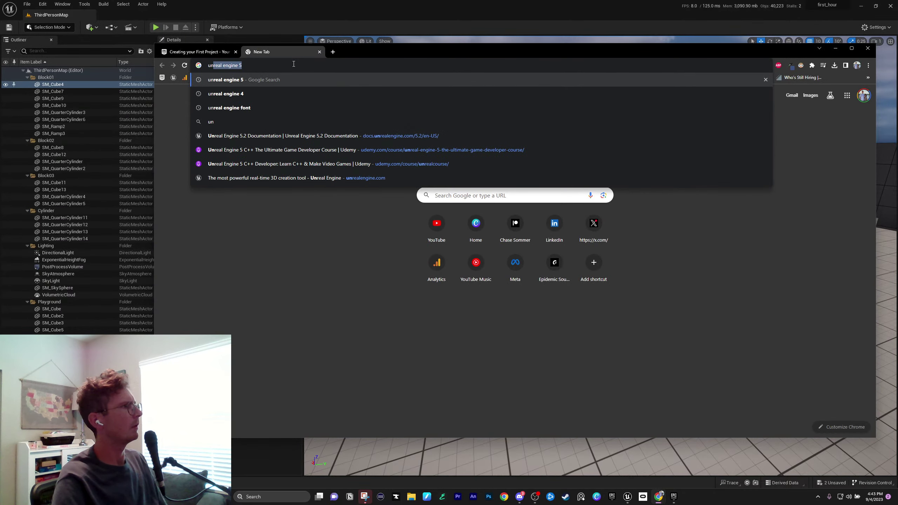
pyautogui.press('BackSpace')
pyautogui.press('BackSpace')
pyautogui.press('BackSpace')
pyautogui.press('BackSpace')
pyautogui.press('BackSpace')
pyautogui.write('re')
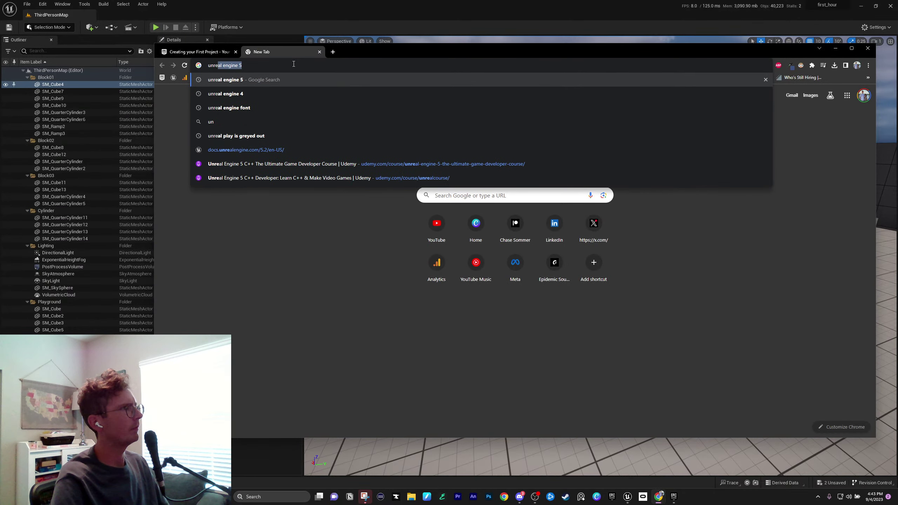
pyautogui.write('al engind')
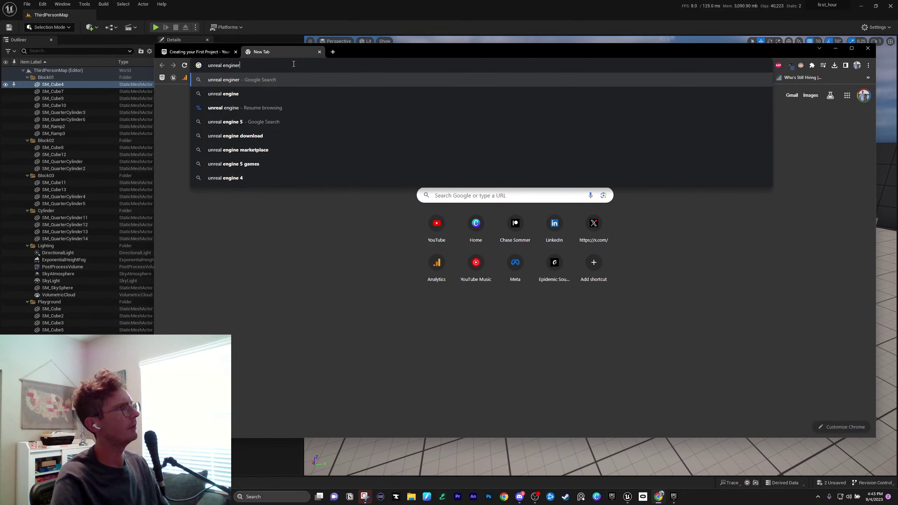
pyautogui.press('BackSpace')
pyautogui.write('e casti')
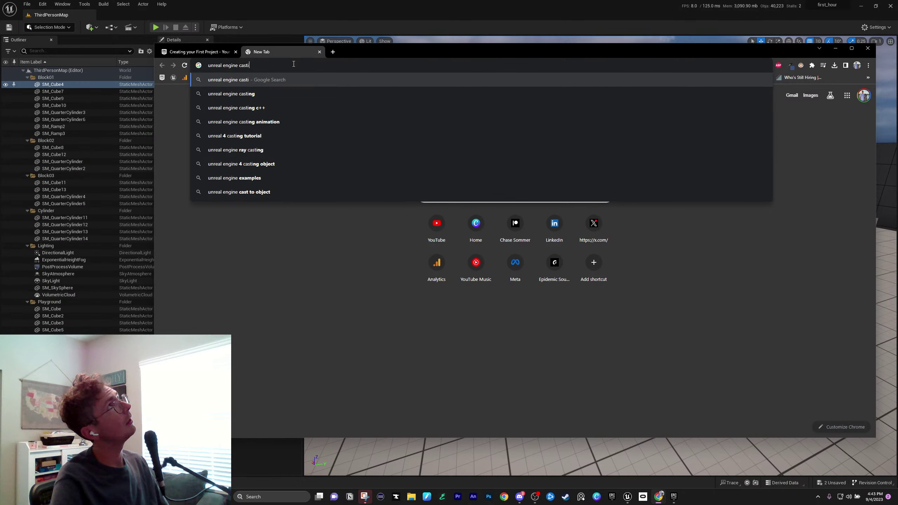
pyautogui.press('BackSpace')
pyautogui.press('BackSpace')
pyautogui.press('BackSpace')
pyautogui.press('BackSpace')
pyautogui.press('BackSpace')
pyautogui.write('te')
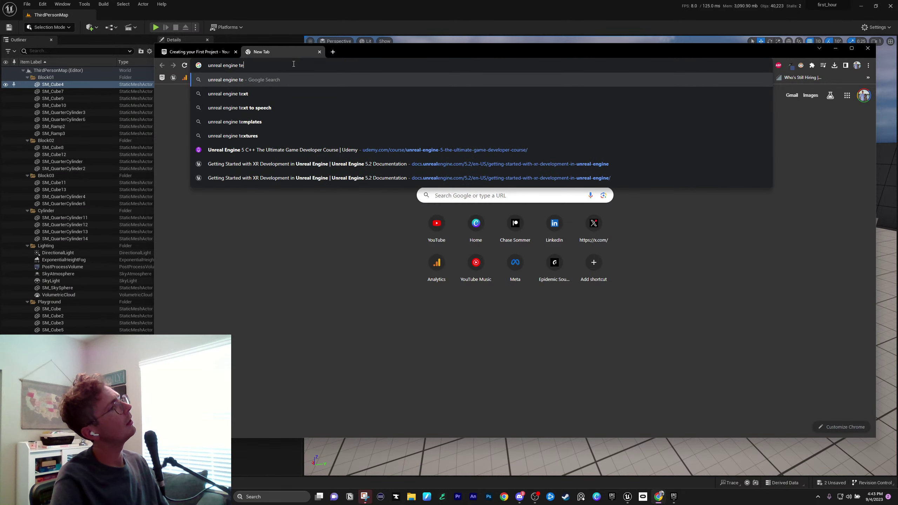
pyautogui.write('xt with co')
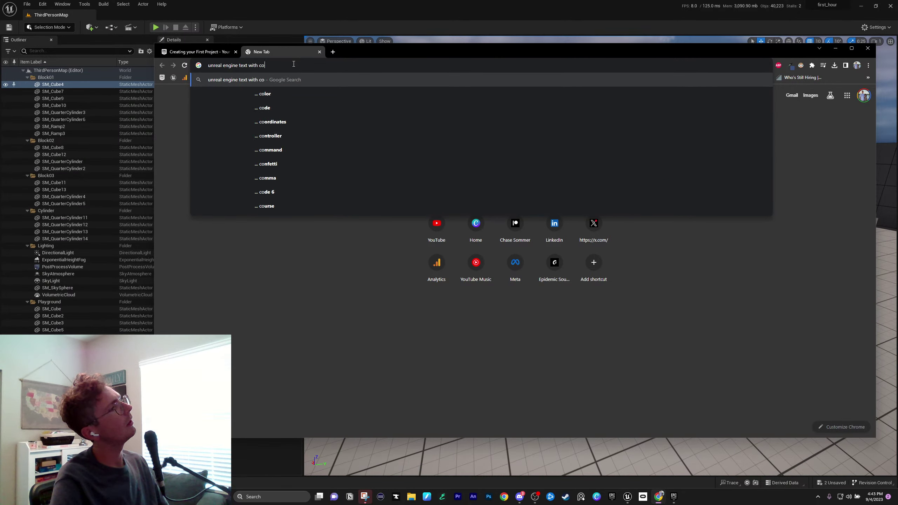
pyautogui.press('BackSpace')
pyautogui.press('BackSpace')
pyautogui.press('BackSpace')
pyautogui.press('BackSpace')
pyautogui.press('BackSpace')
pyautogui.press('BackSpace')
pyautogui.press('BackSpace')
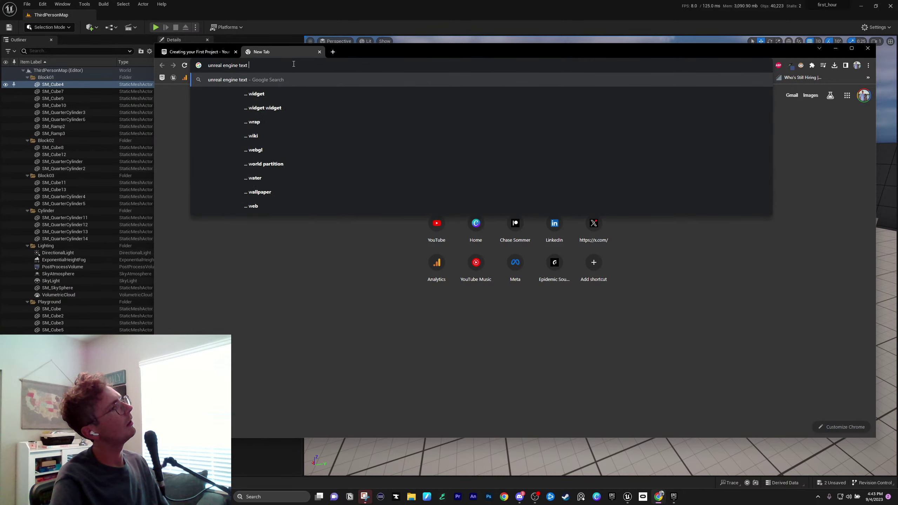
pyautogui.write('number with co')
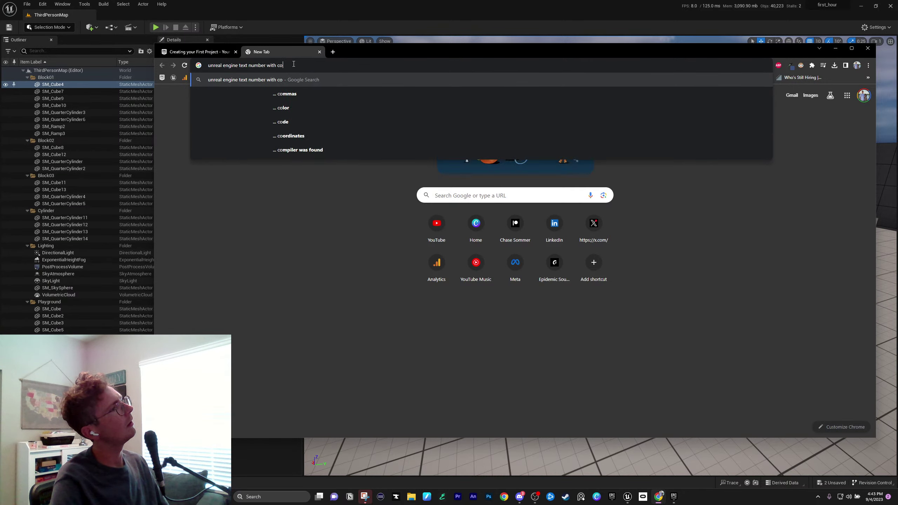
pyautogui.write('mma')
pyautogui.press('Return')
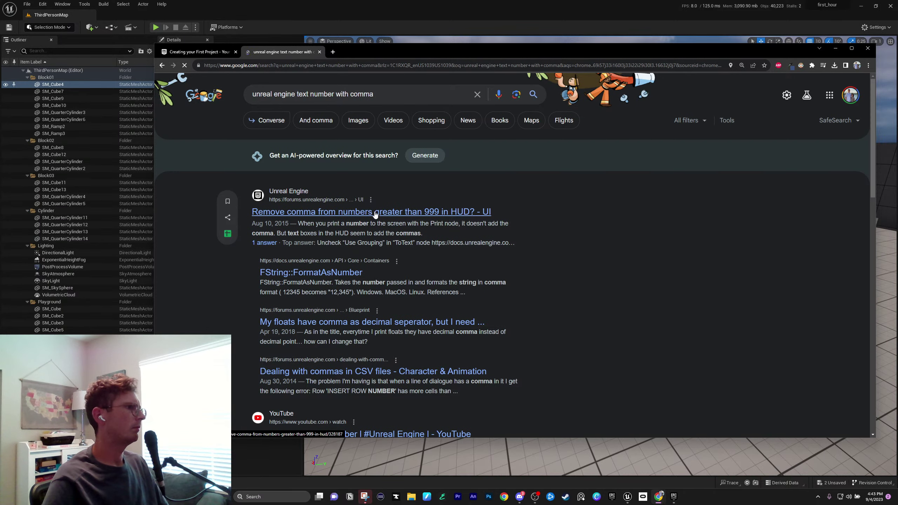
# Open the forum thread on removing commas from HUD numbers greater than 999, read its solution, and view the linked ToText documentation page
pyautogui.click(375, 212)
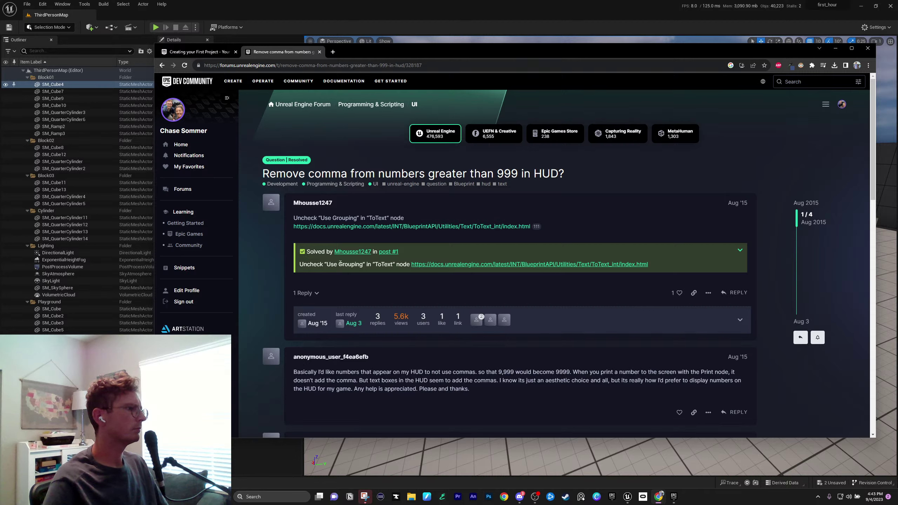
pyautogui.middleClick(420, 268)
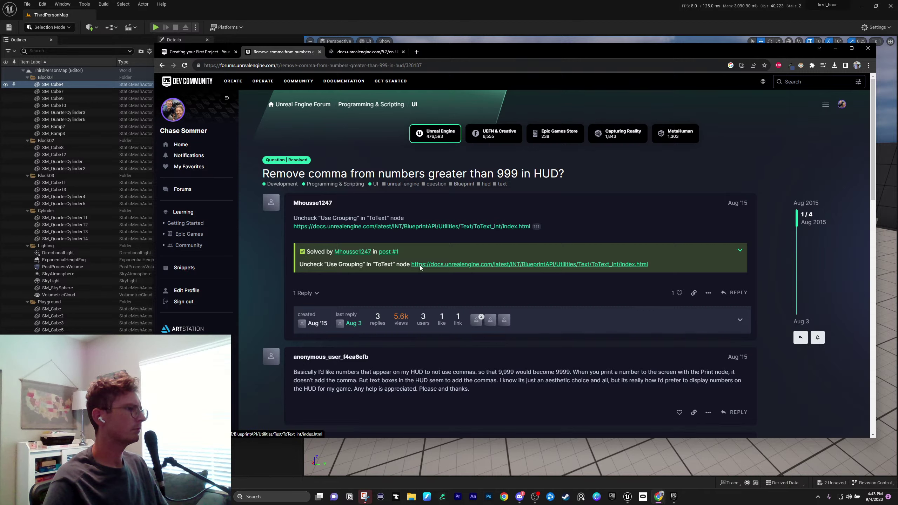
pyautogui.moveTo(307, 265); pyautogui.dragTo(374, 268)
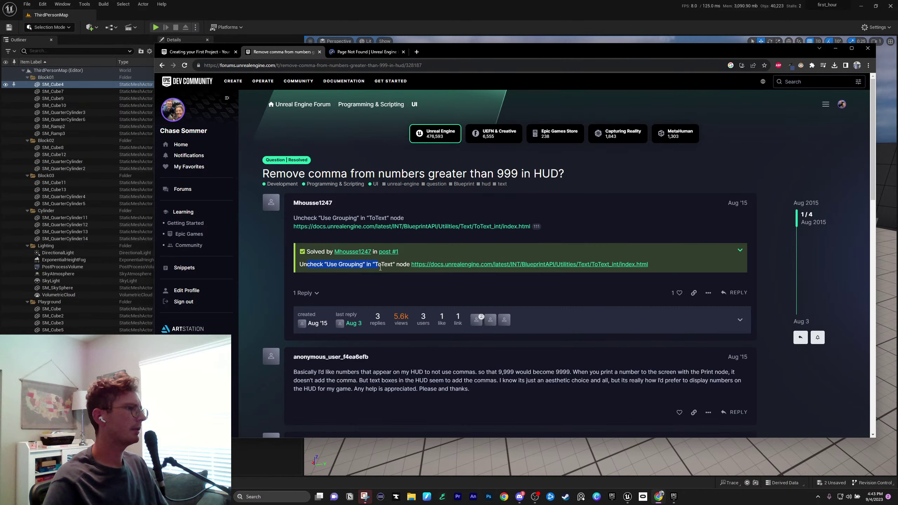
pyautogui.click(380, 52)
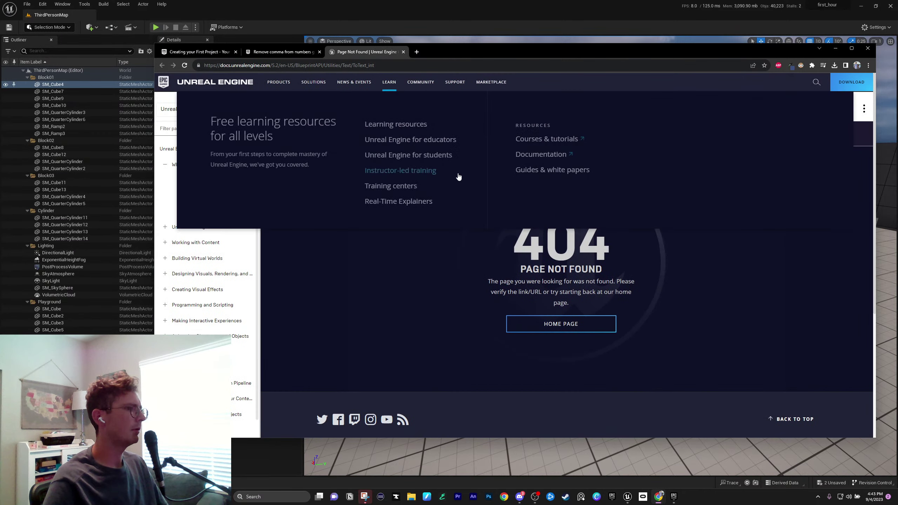
# Close the ToText documentation tab and reread the forum thread's solution and replies about removing commas from numbers
pyautogui.click(403, 52)
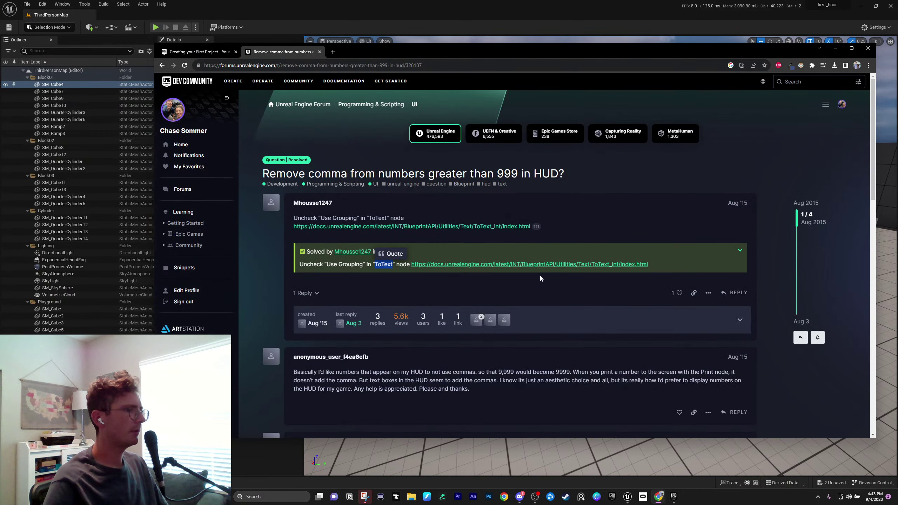
pyautogui.click(321, 266)
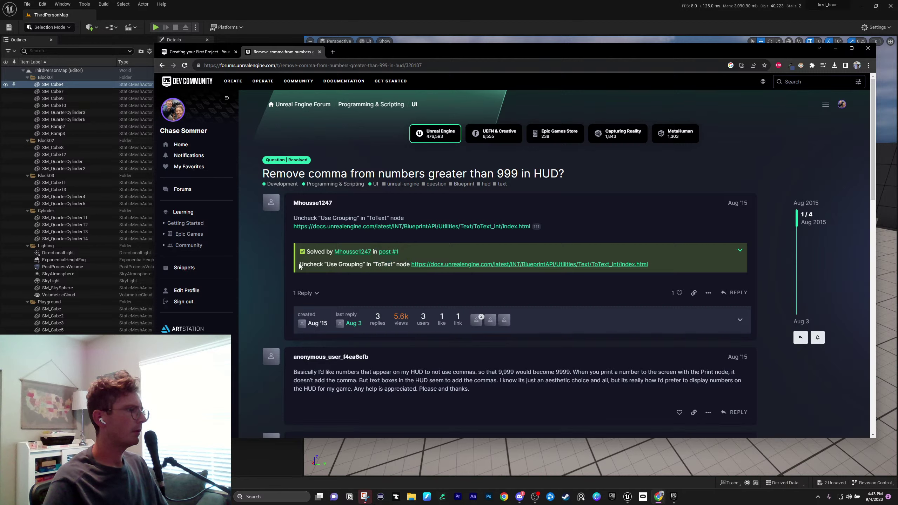
pyautogui.moveTo(442, 270); pyautogui.dragTo(650, 269)
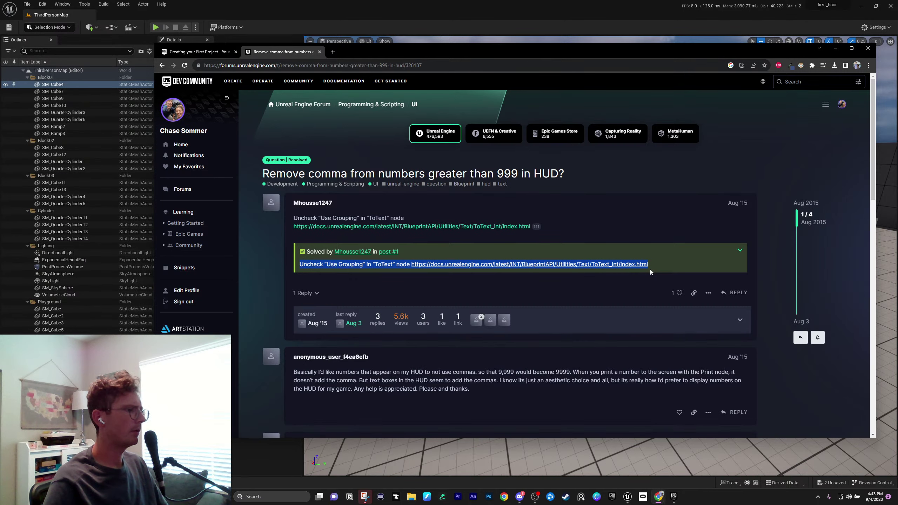
pyautogui.scroll(-2, 586, 300)
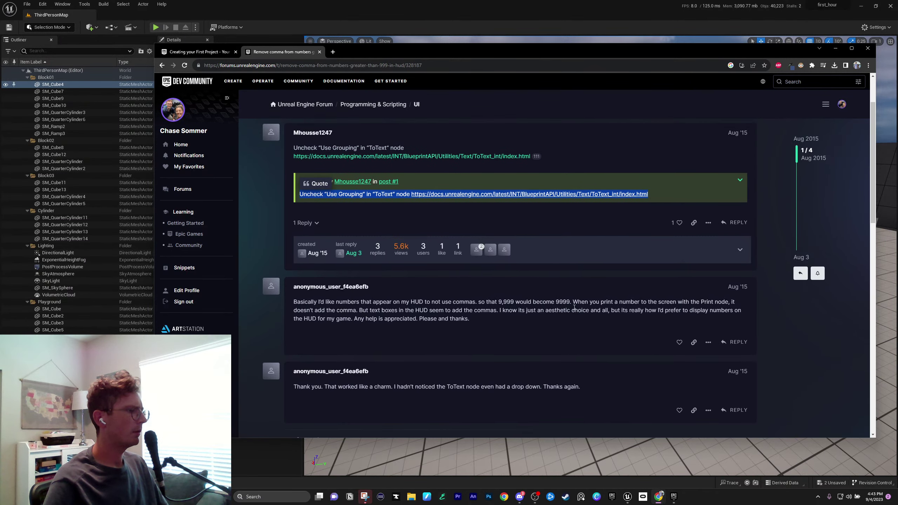
pyautogui.scroll(-2, 574, 308)
pyautogui.scroll(3, 574, 307)
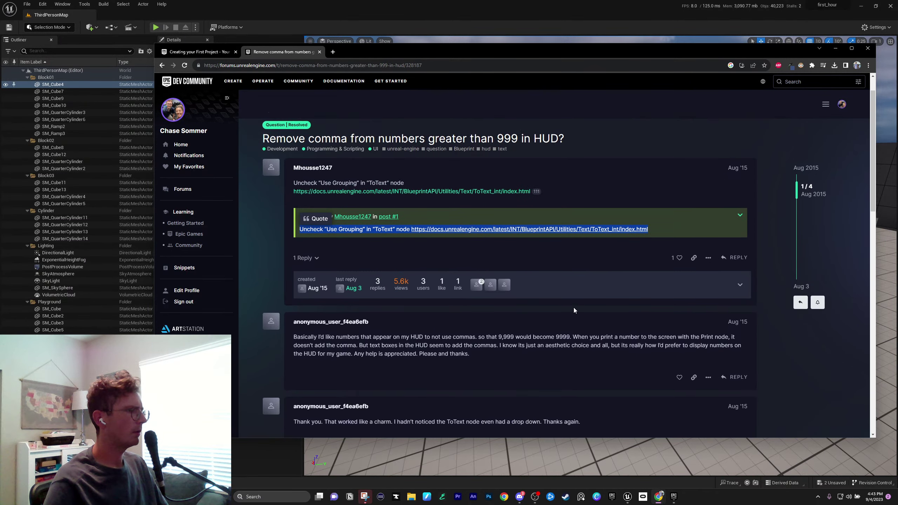
# Reopen the ToText documentation link from the forum solution and switch the documentation version to 4.27
pyautogui.click(562, 268)
pyautogui.click(642, 230)
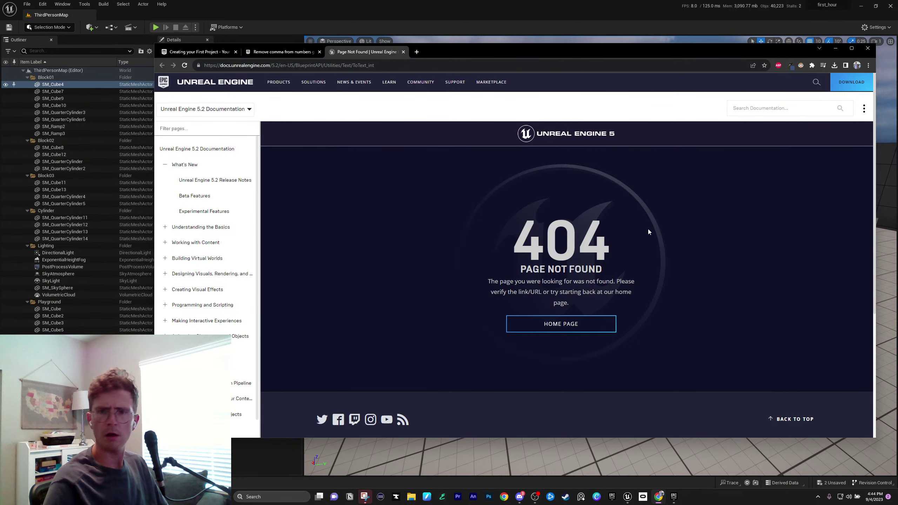
pyautogui.scroll(-2, 500, 277)
pyautogui.scroll(2, 499, 276)
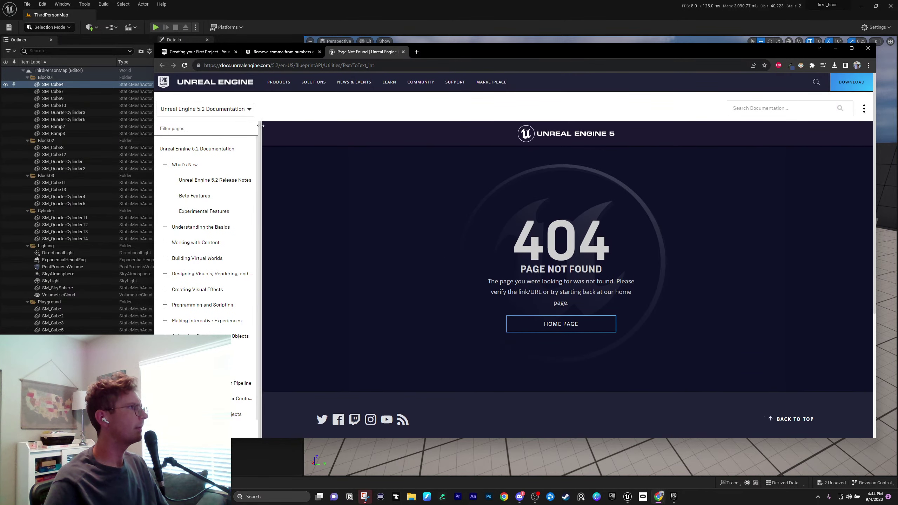
pyautogui.click(244, 109)
pyautogui.click(229, 138)
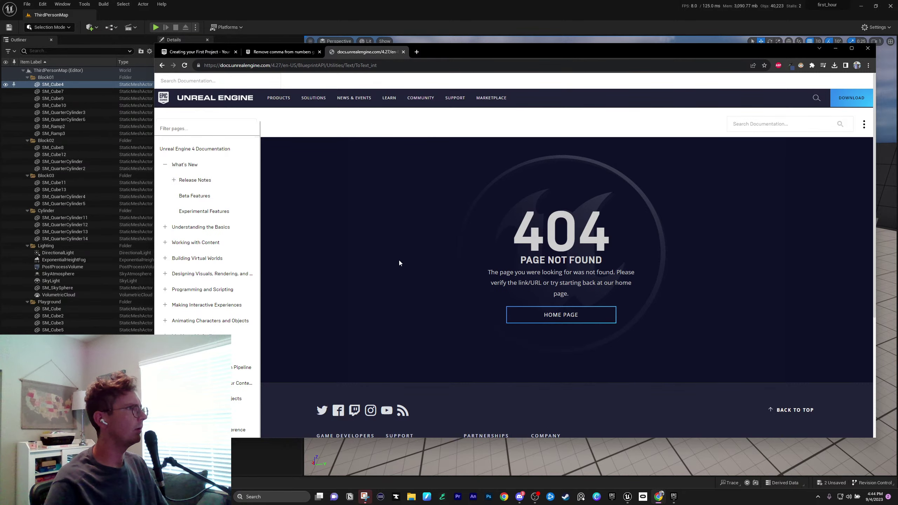
# Recheck the solution in the forum thread, and search Google for "use grouping to text node" in the documentation tab
pyautogui.click(294, 52)
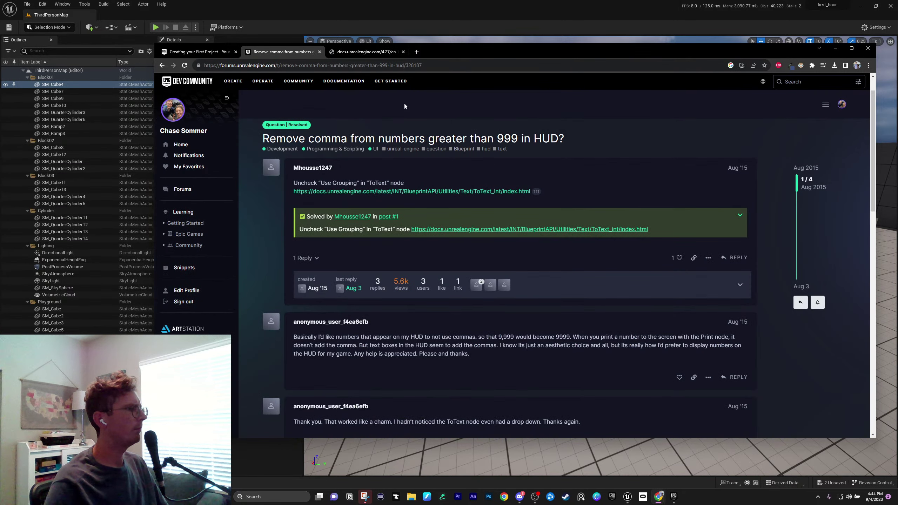
pyautogui.click(382, 55)
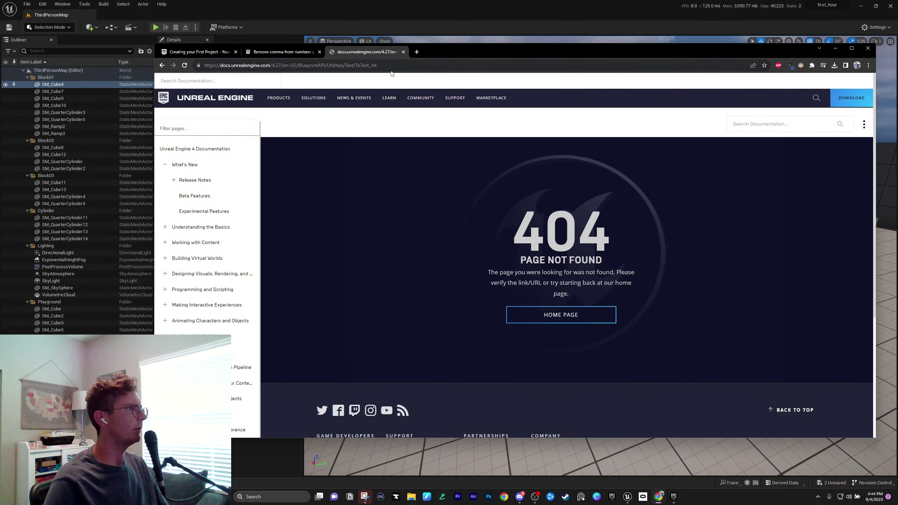
pyautogui.click(392, 67)
pyautogui.write('use grou')
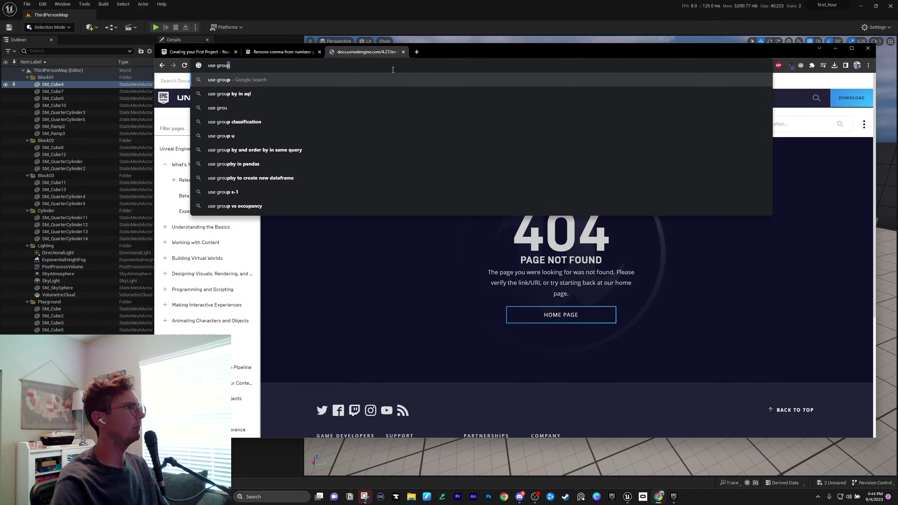
pyautogui.write('ping to text node')
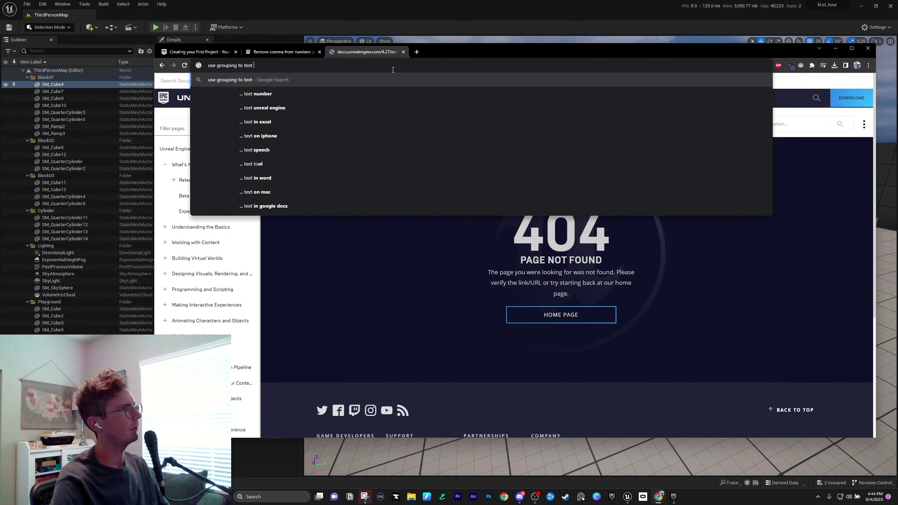
pyautogui.press('Return')
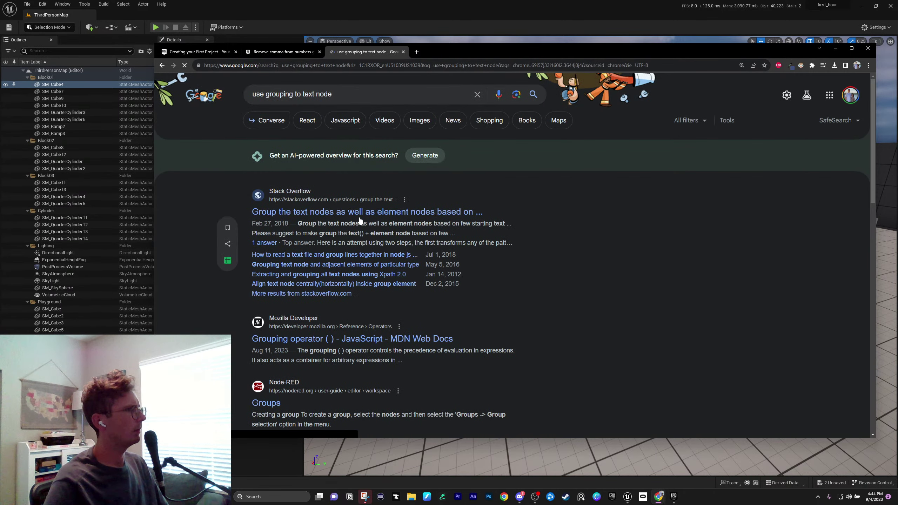
# Refine the search to "use grouping to text node unreal engine 5"
pyautogui.click(334, 101)
pyautogui.write('unreal')
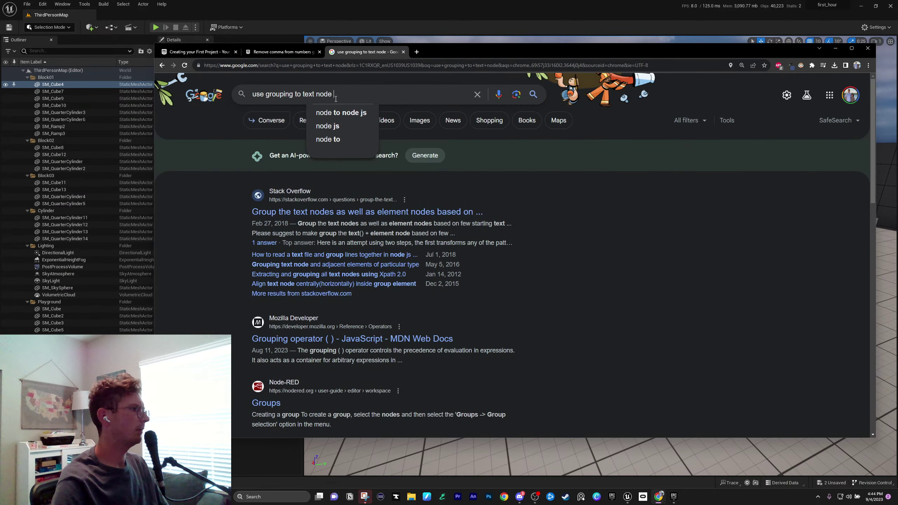
pyautogui.press('Down')
pyautogui.press('Down')
pyautogui.press('Return')
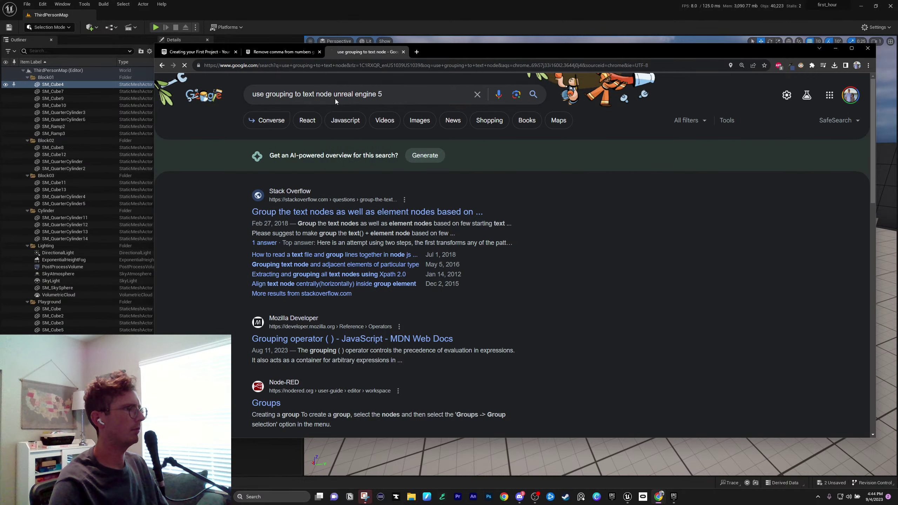
# Open the Grouping Actors documentation page from the results, skim through its sections, and close the tab
pyautogui.click(314, 212)
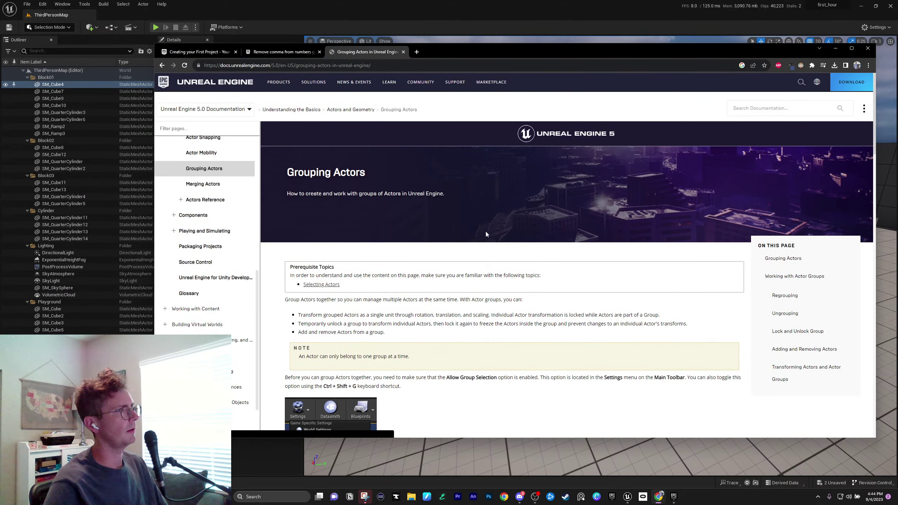
pyautogui.scroll(-5, 542, 283)
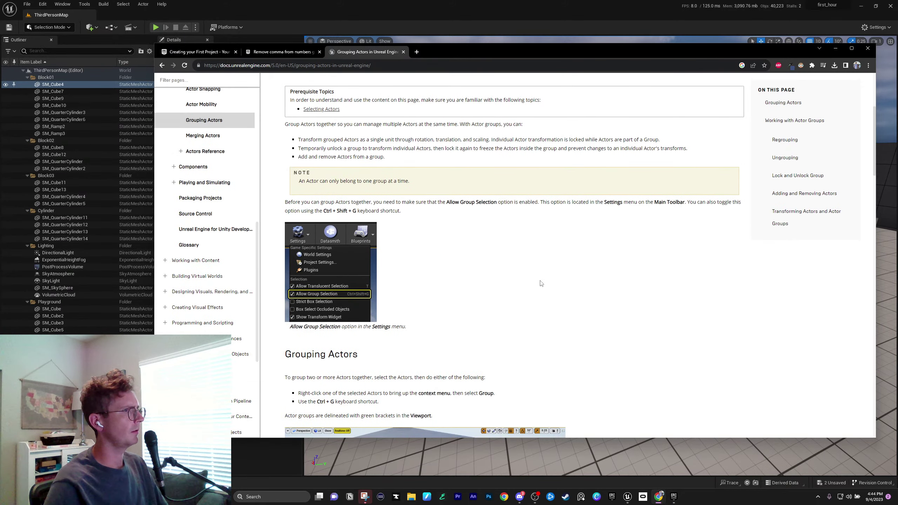
pyautogui.scroll(-8, 541, 283)
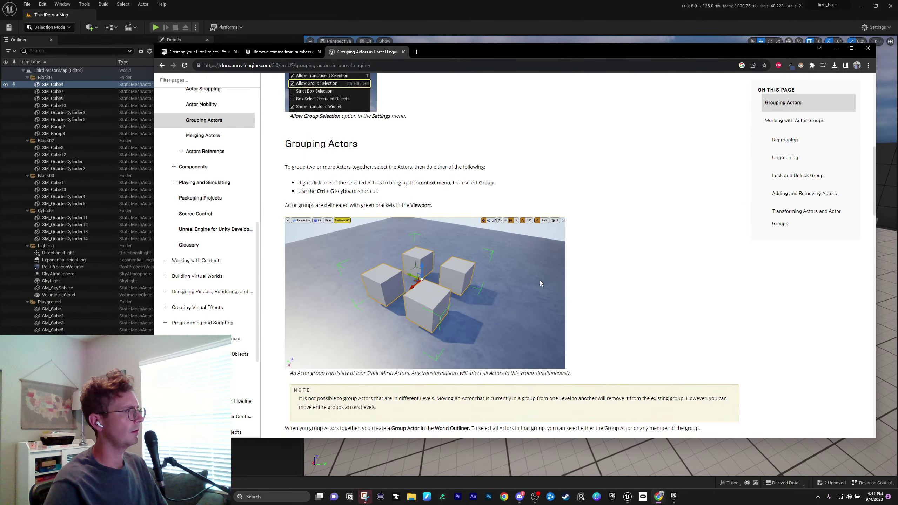
pyautogui.scroll(4, 540, 283)
pyautogui.scroll(-10, 541, 283)
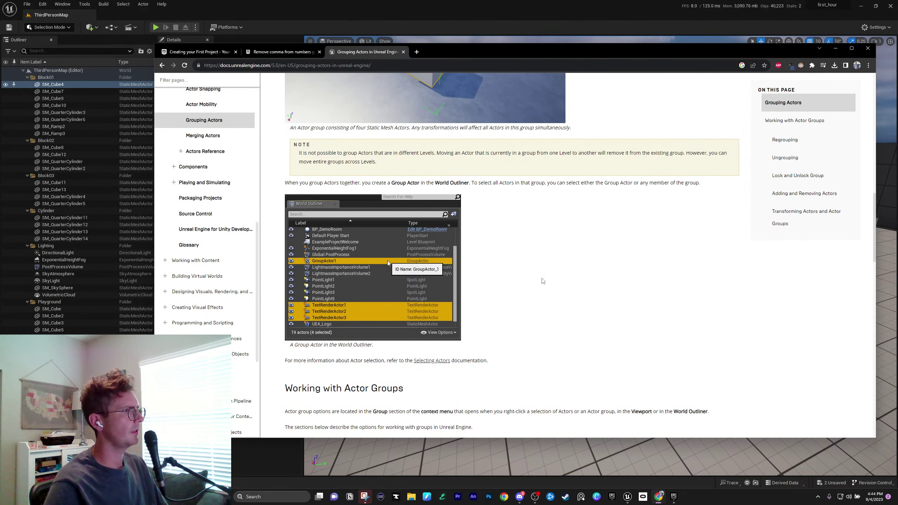
pyautogui.scroll(-5, 543, 280)
pyautogui.scroll(-18, 544, 280)
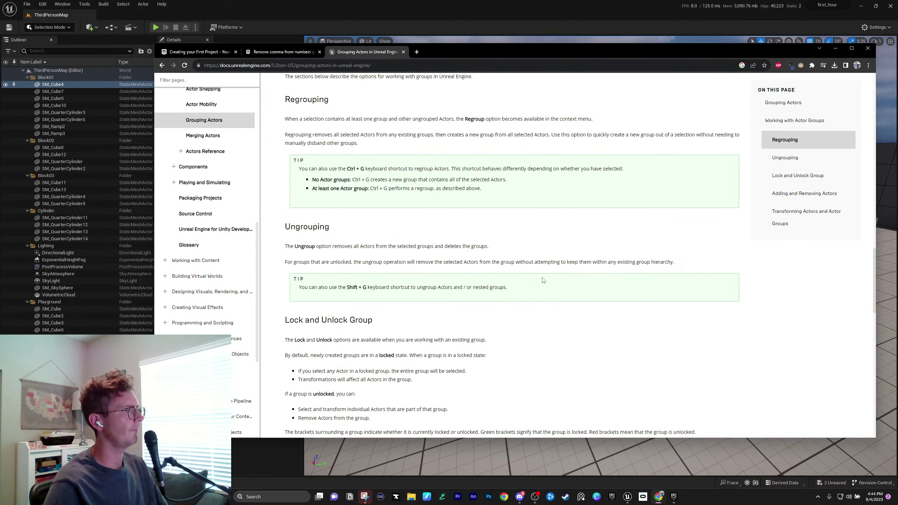
pyautogui.scroll(-6, 544, 281)
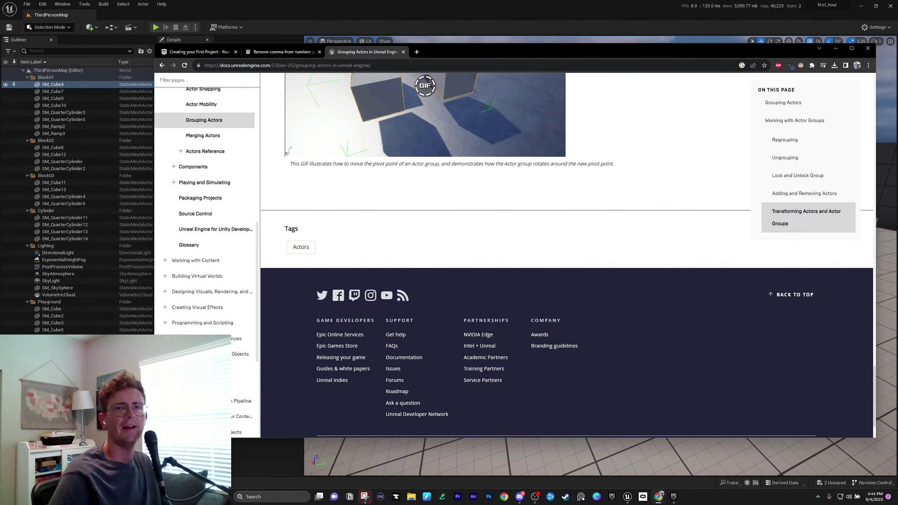
pyautogui.scroll(15, 524, 181)
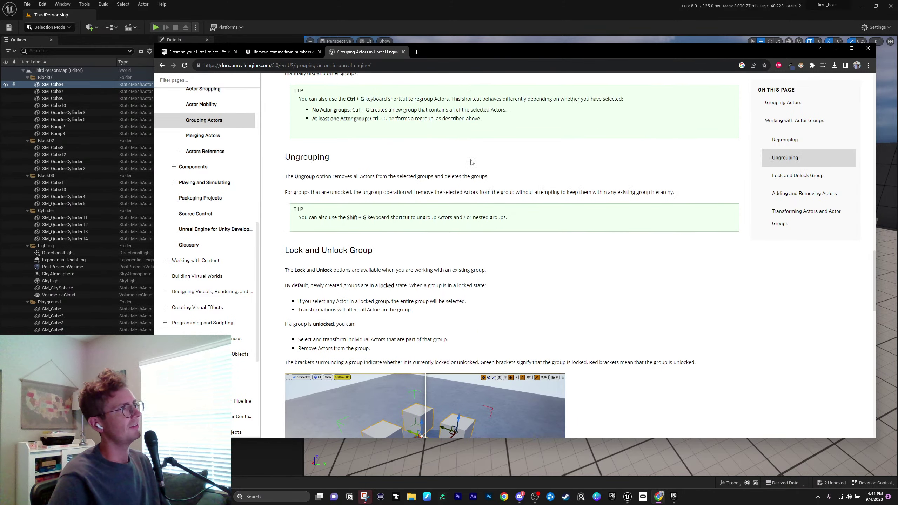
pyautogui.scroll(6, 413, 133)
pyautogui.click(404, 52)
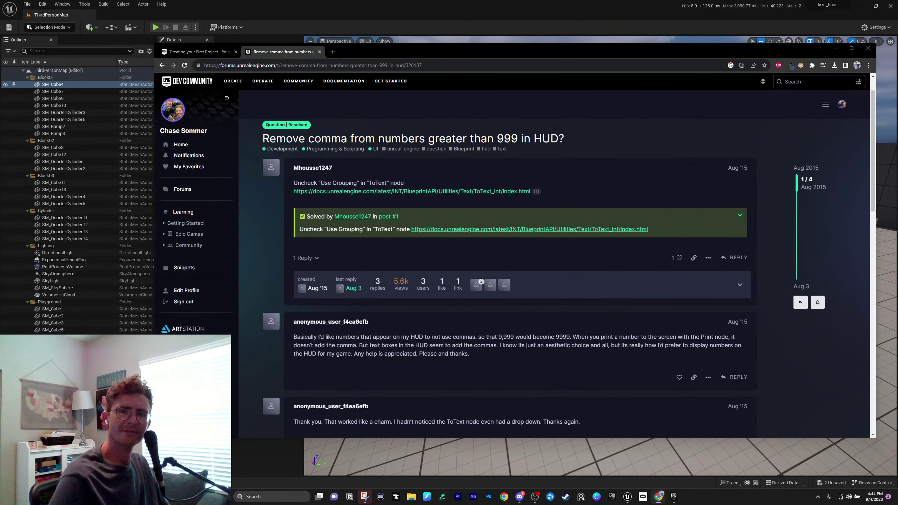
# Bring the Unreal Editor to the front and look around the level near the selected SM_Cube4 block
pyautogui.click(630, 11)
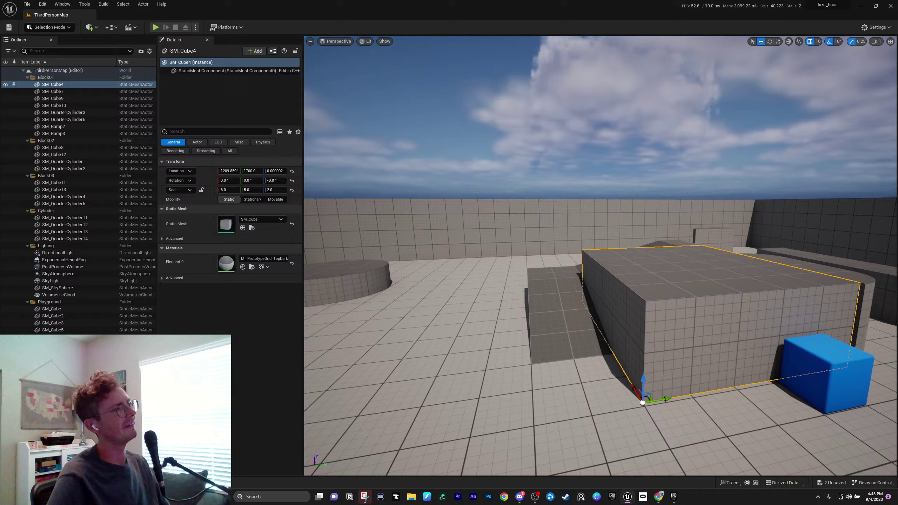
pyautogui.moveTo(601, 255); pyautogui.dragTo(594, 237, button='right')
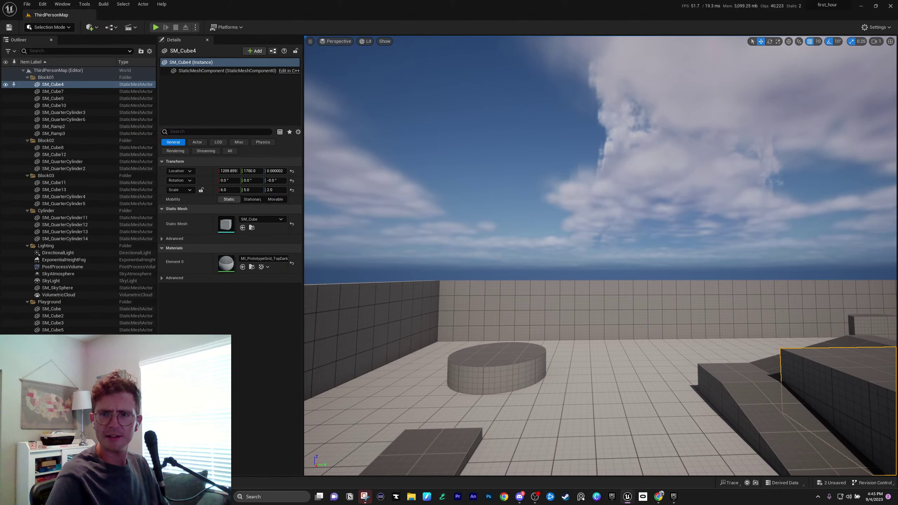
pyautogui.press('d')
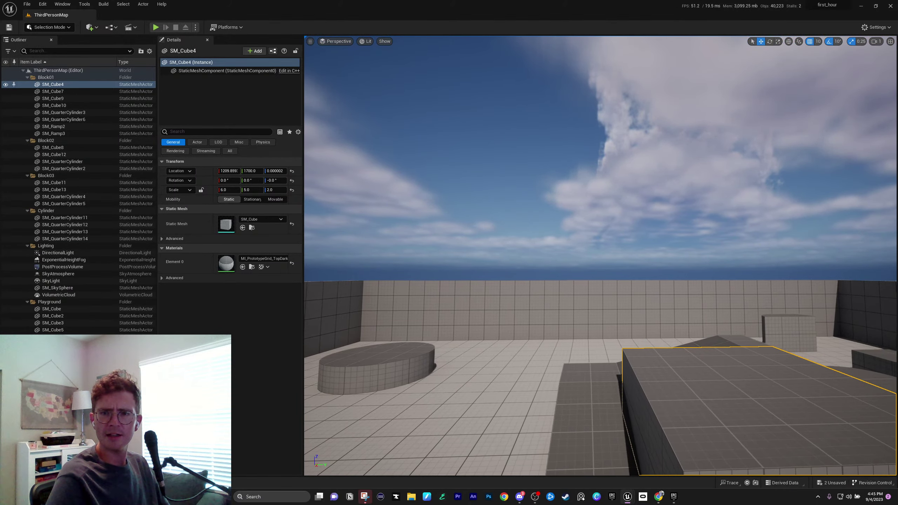
pyautogui.moveTo(594, 237); pyautogui.dragTo(532, 289, button='right')
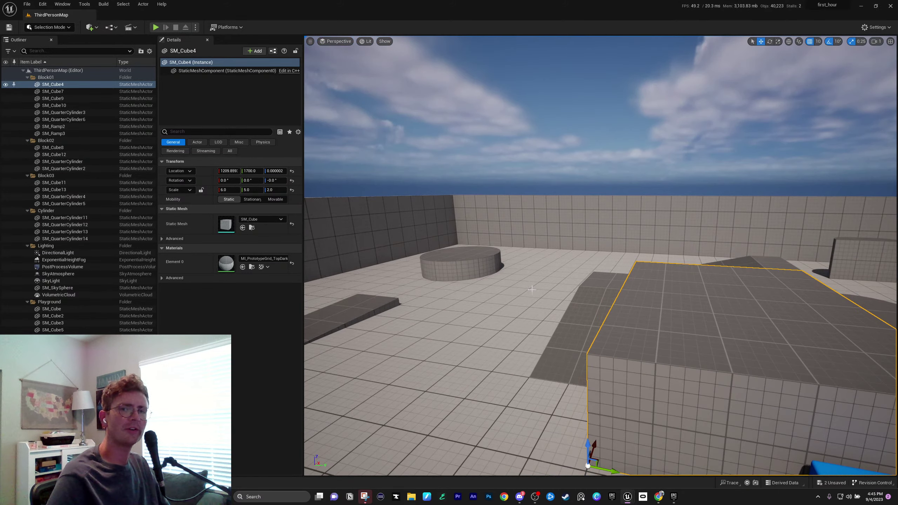
pyautogui.moveTo(590, 275); pyautogui.dragTo(570, 259, button='right')
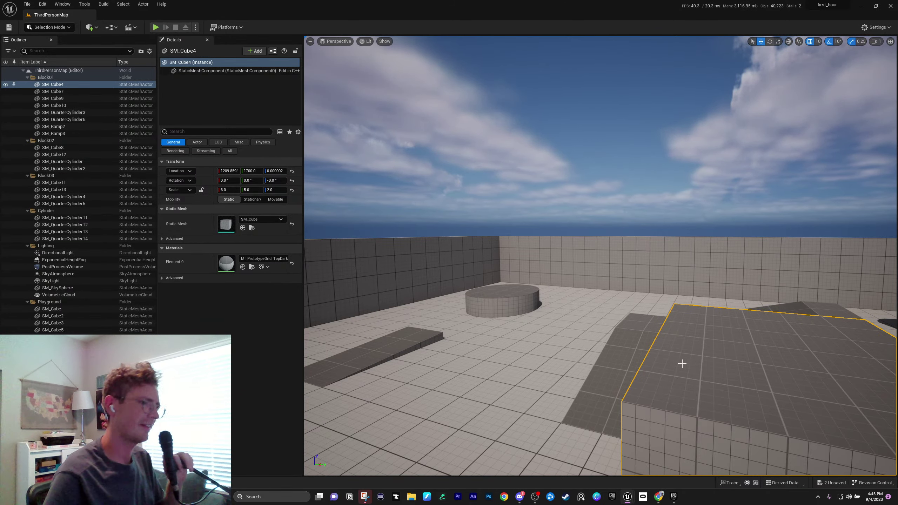
pyautogui.moveTo(682, 364); pyautogui.dragTo(707, 357, button='right')
pyautogui.moveTo(618, 319); pyautogui.dragTo(618, 336, button='right')
# Switch back to the browser, narrow its window to uncover the Details panel, and show the Creating your First Project lesson
pyautogui.moveTo(659, 497)
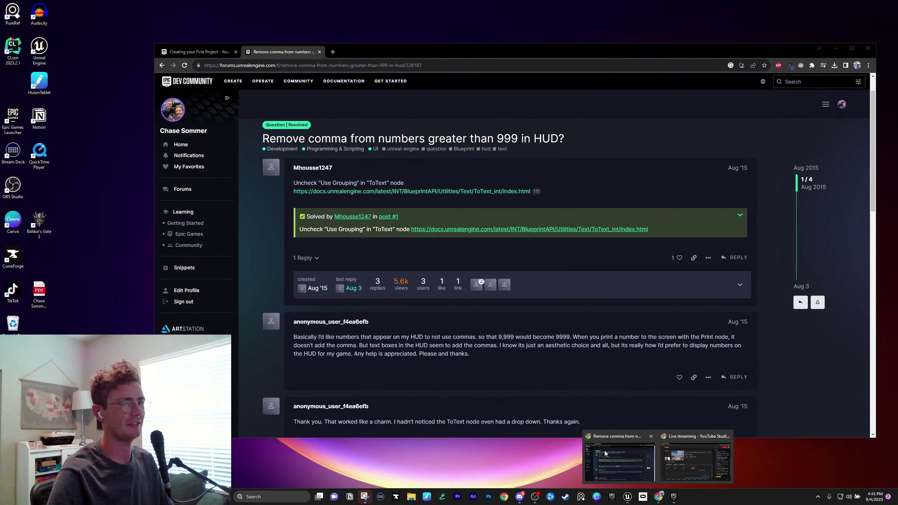
pyautogui.click(619, 460)
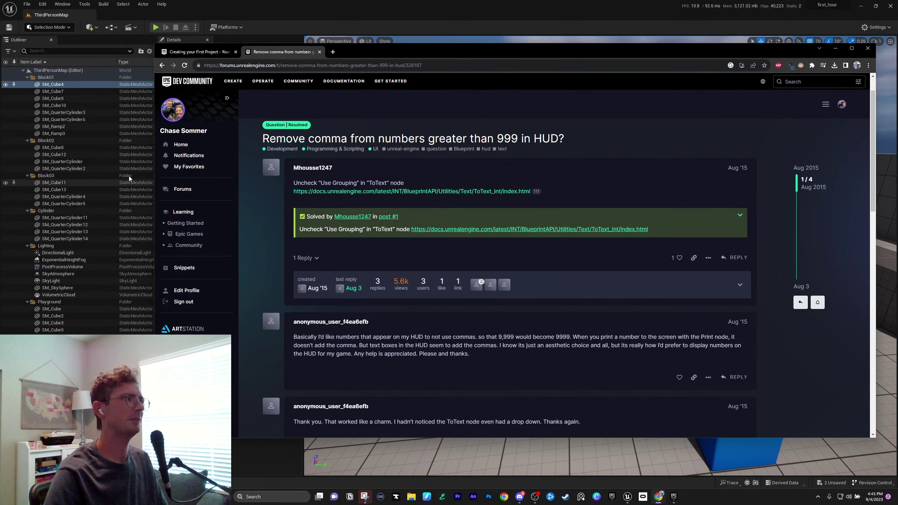
pyautogui.moveTo(154, 164); pyautogui.dragTo(430, 203)
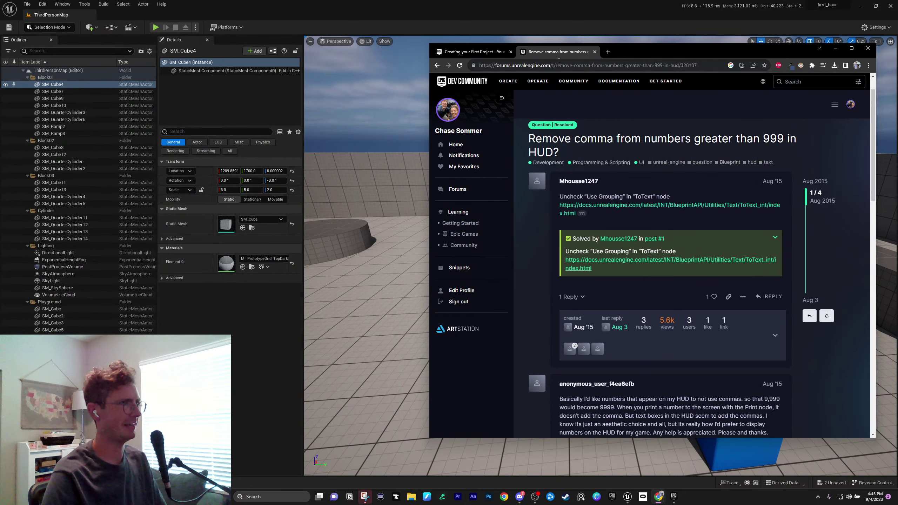
pyautogui.click(483, 49)
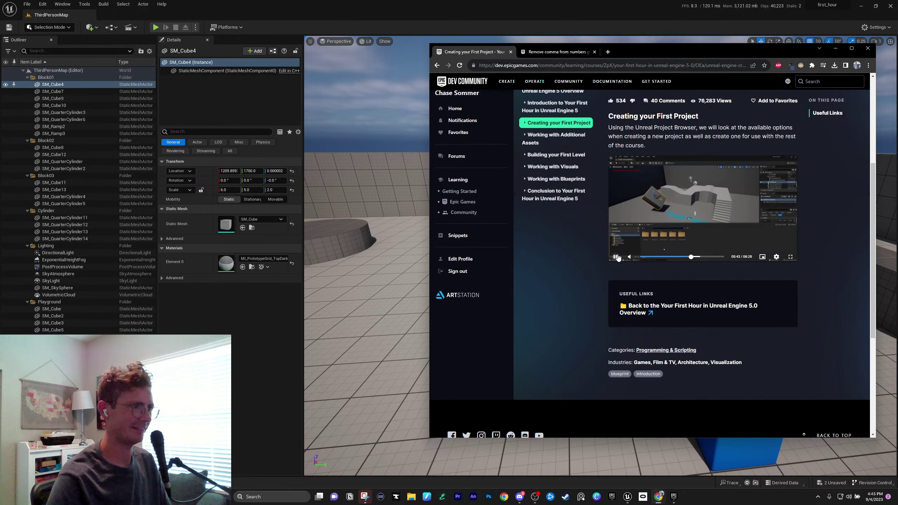
# Resume the lesson video, widen the browser window to enlarge it, and pause after watching the part on placing props
pyautogui.click(617, 258)
pyautogui.moveTo(428, 248); pyautogui.dragTo(244, 248)
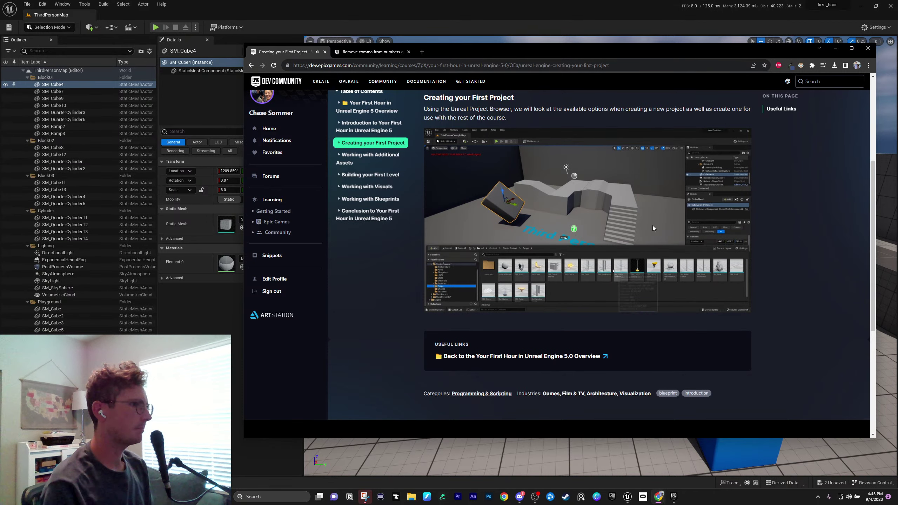
pyautogui.moveTo(536, 219)
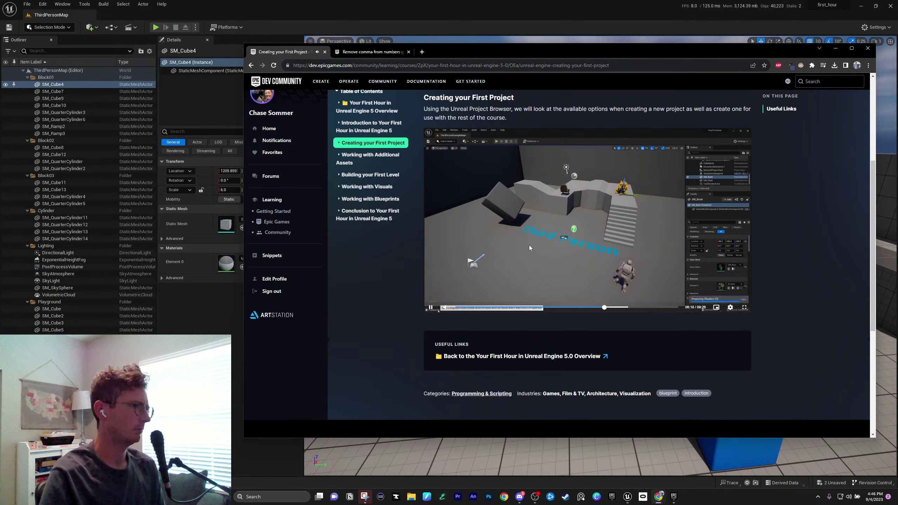
pyautogui.click(544, 229)
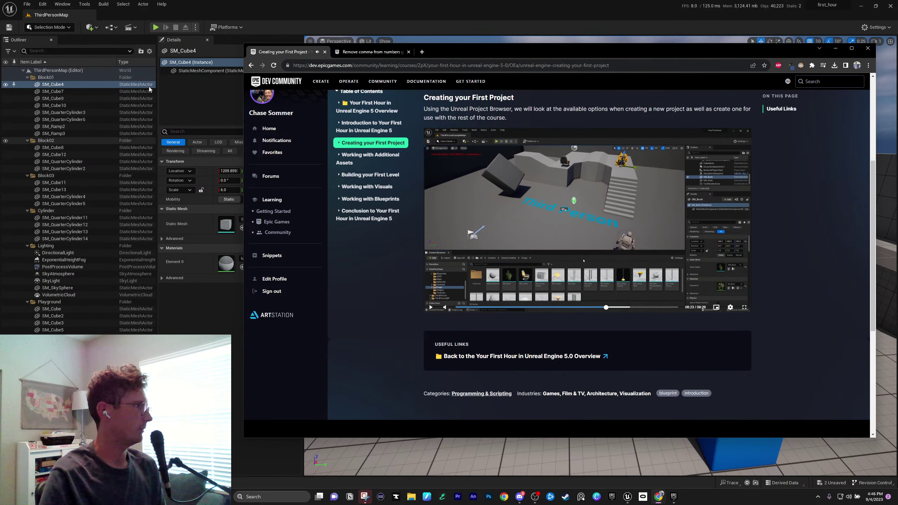
# Switch back to the Unreal Editor, frame the selected SM_Cube4 block, and open the Content Drawer
pyautogui.click(252, 11)
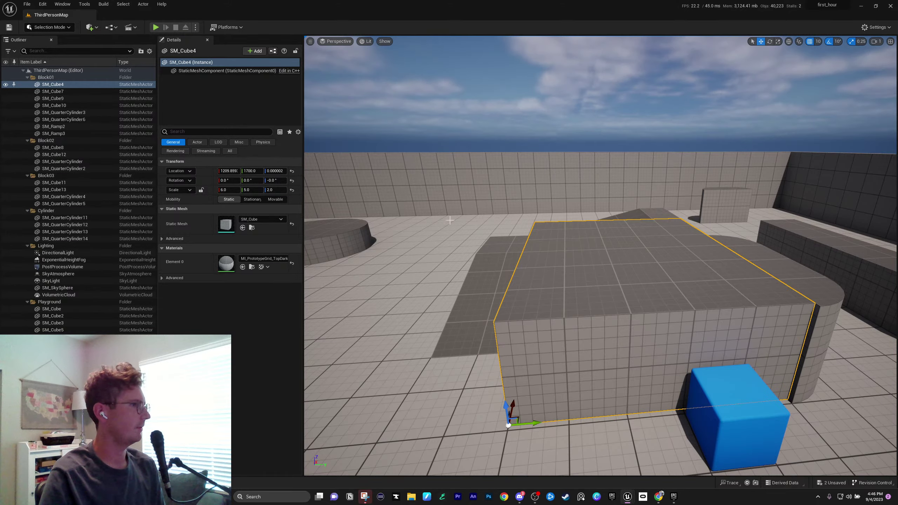
pyautogui.moveTo(628, 287)
pyautogui.mouseDown(button='right')
pyautogui.moveTo(617, 287)
pyautogui.moveTo(625, 280)
pyautogui.mouseUp(button='right')
pyautogui.press('f')
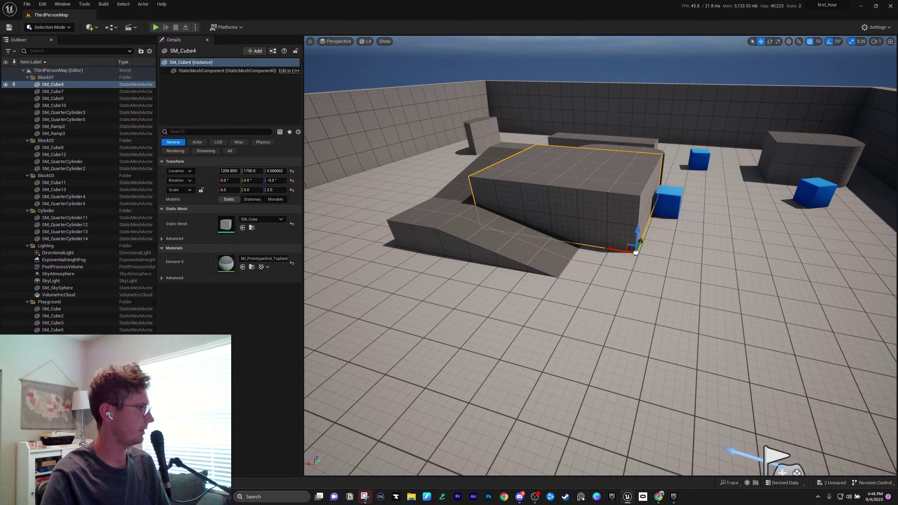
pyautogui.hotkey('ctrl', 'space')
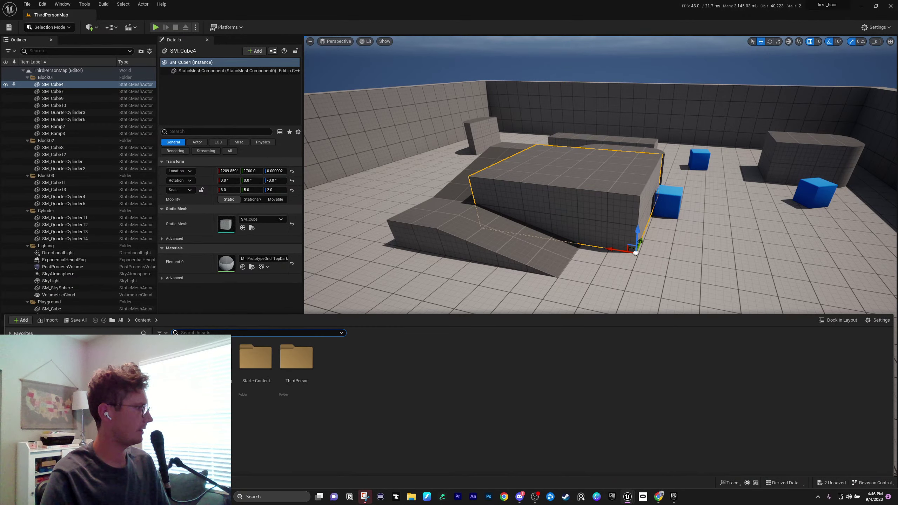
pyautogui.click(26, 482)
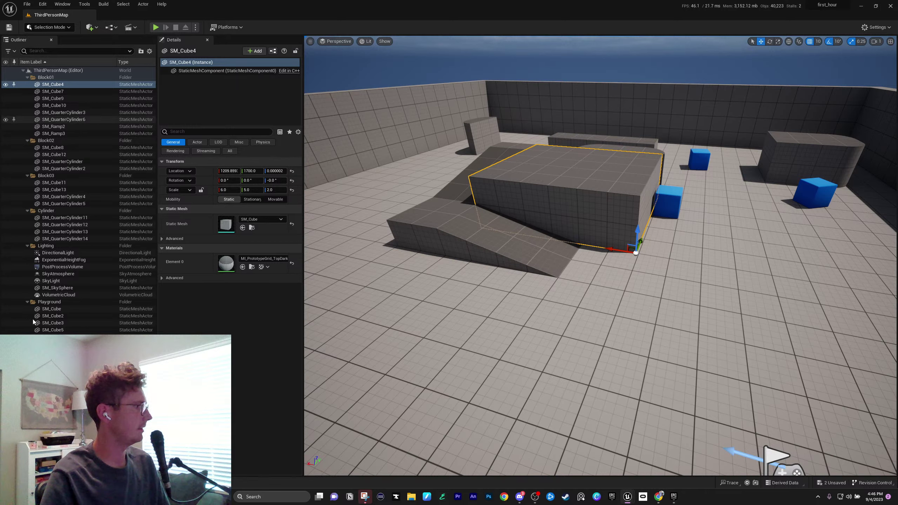
pyautogui.click(26, 482)
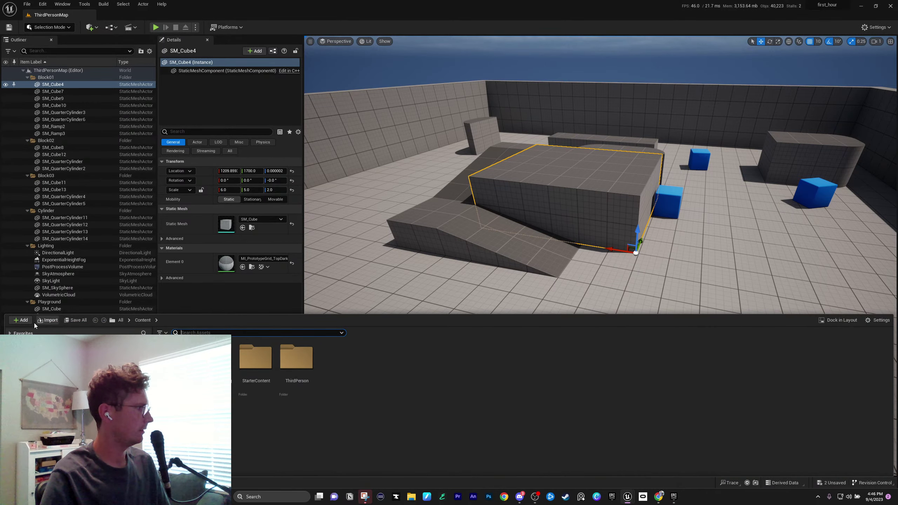
pyautogui.click(26, 483)
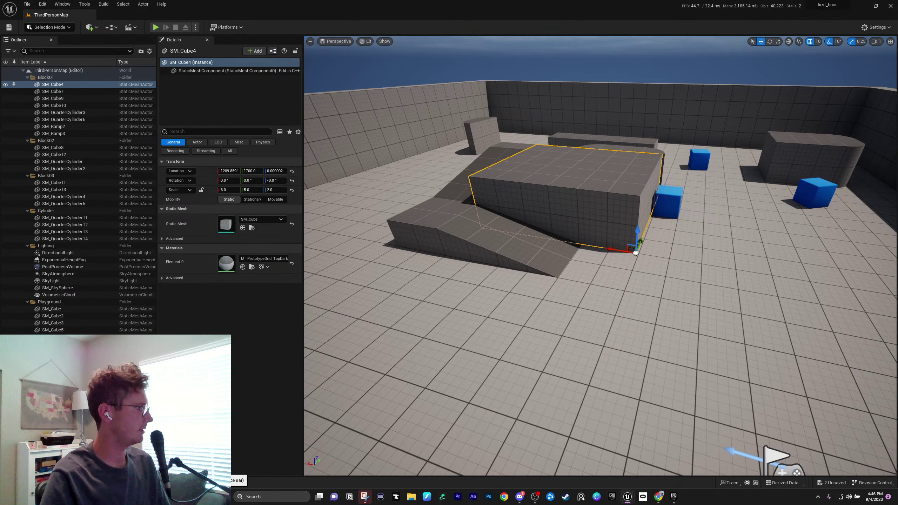
pyautogui.click(26, 483)
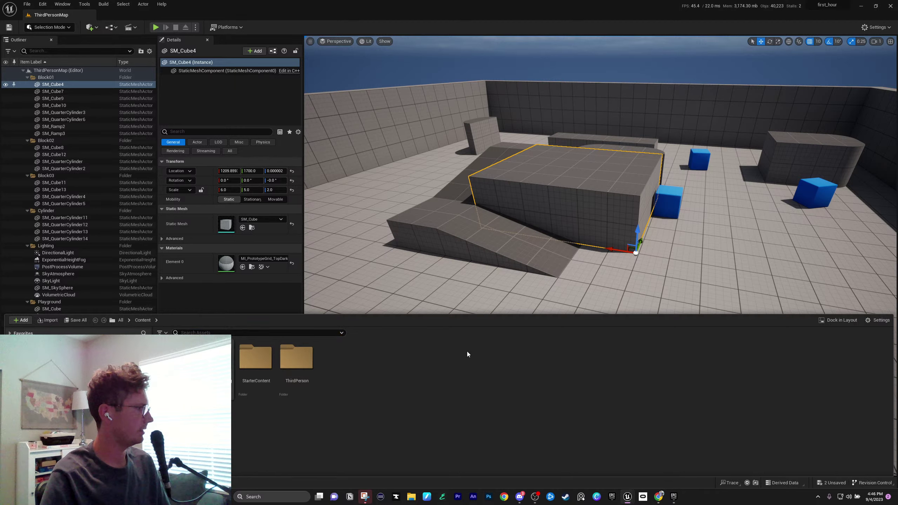
pyautogui.click(827, 320)
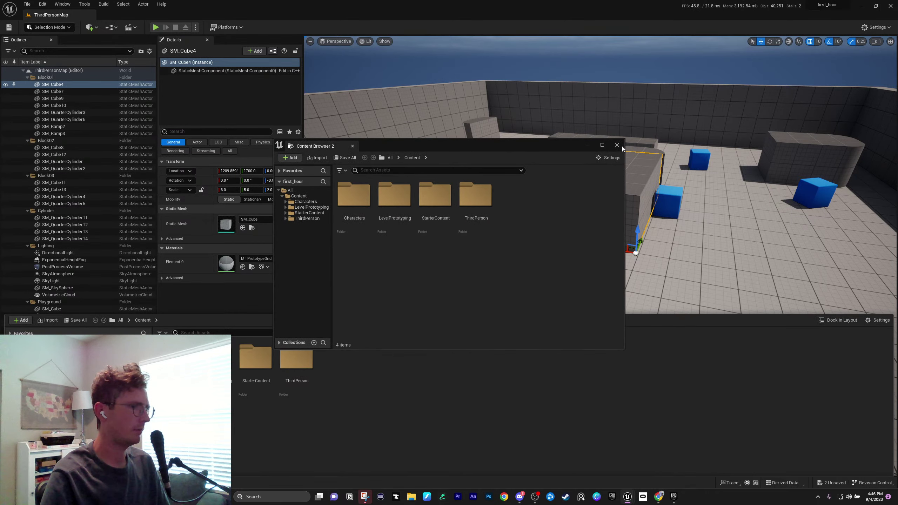
pyautogui.click(620, 145)
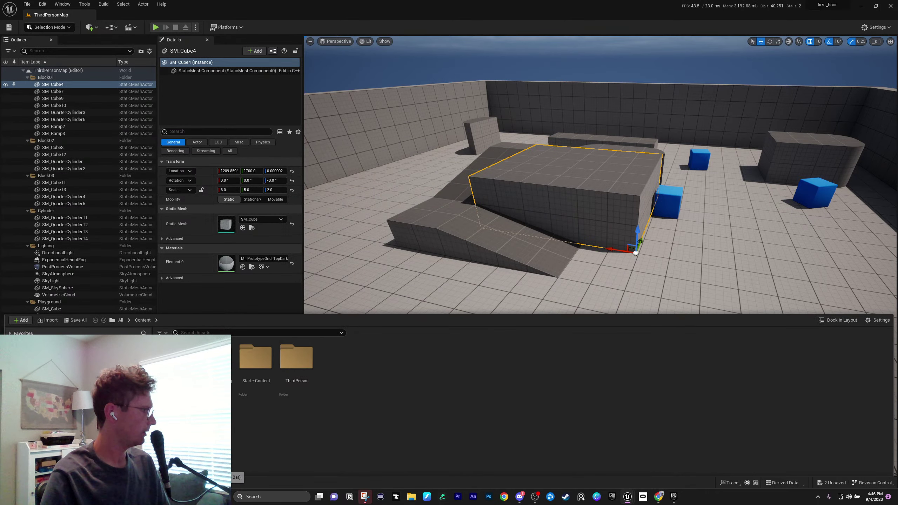
pyautogui.click(26, 483)
pyautogui.click(26, 483)
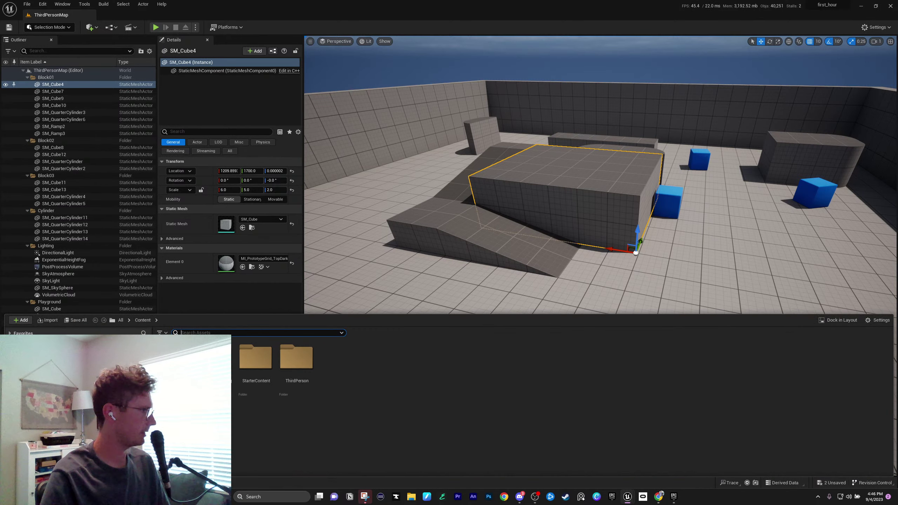
pyautogui.click(182, 319)
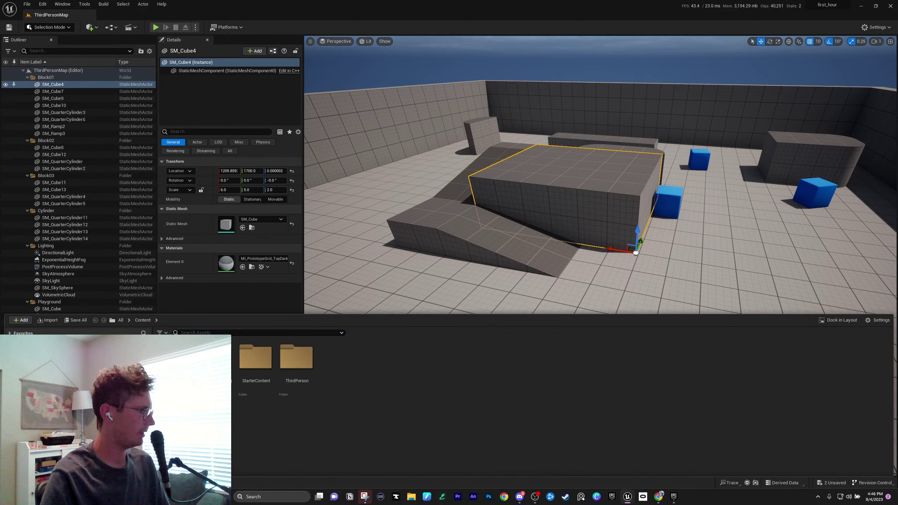
# Lock the Content Browser in the drawer through its settings
pyautogui.click(879, 321)
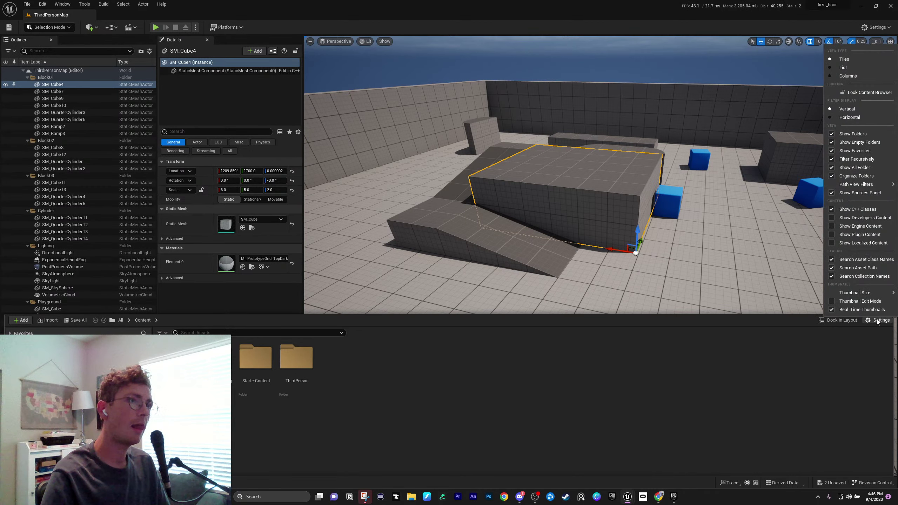
pyautogui.click(856, 92)
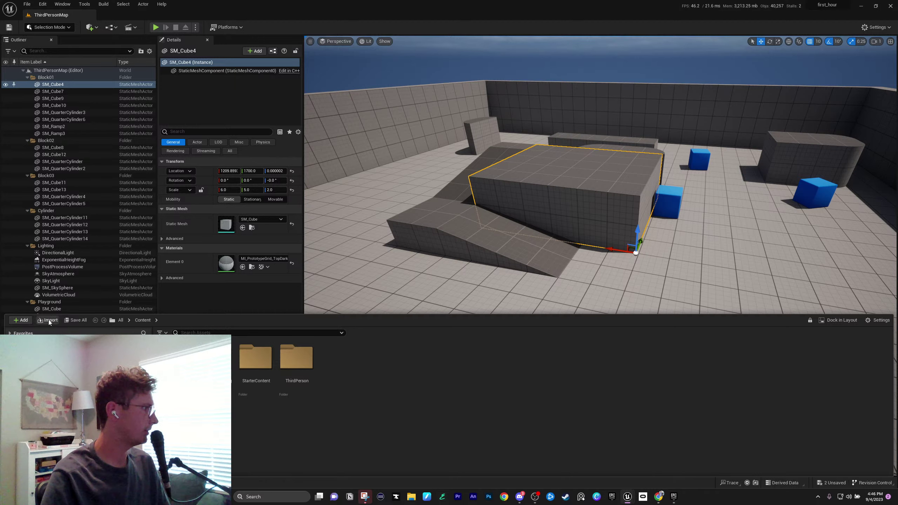
pyautogui.click(875, 321)
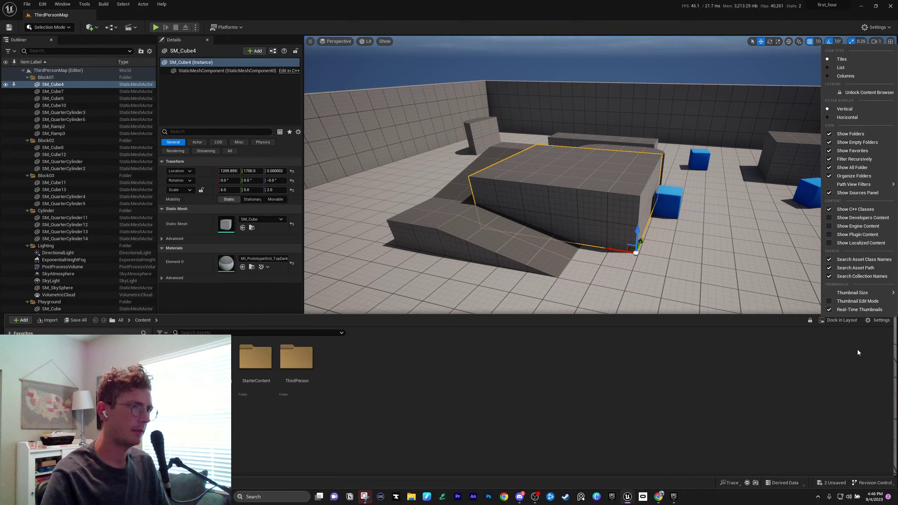
# Add a Content Browser to the editor layout, dock it below the Outliner, and widen its folder tree
pyautogui.click(838, 322)
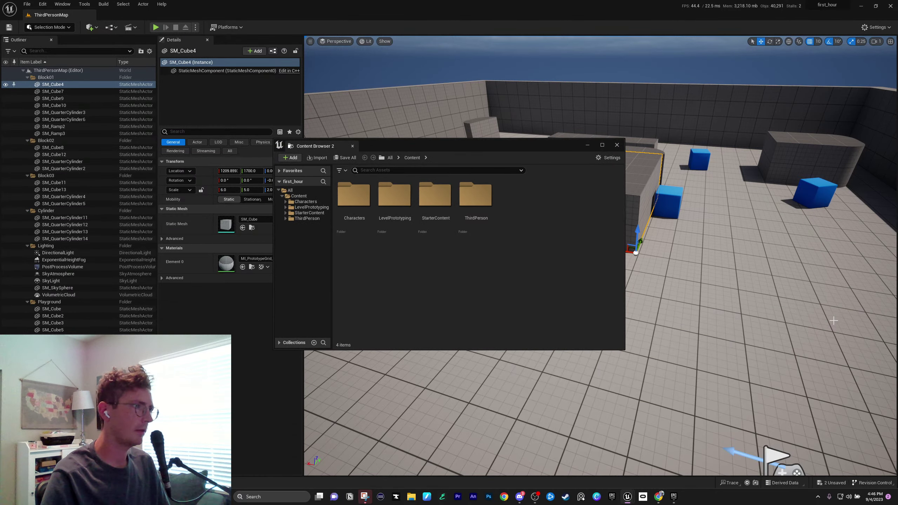
pyautogui.moveTo(301, 151); pyautogui.dragTo(16, 264)
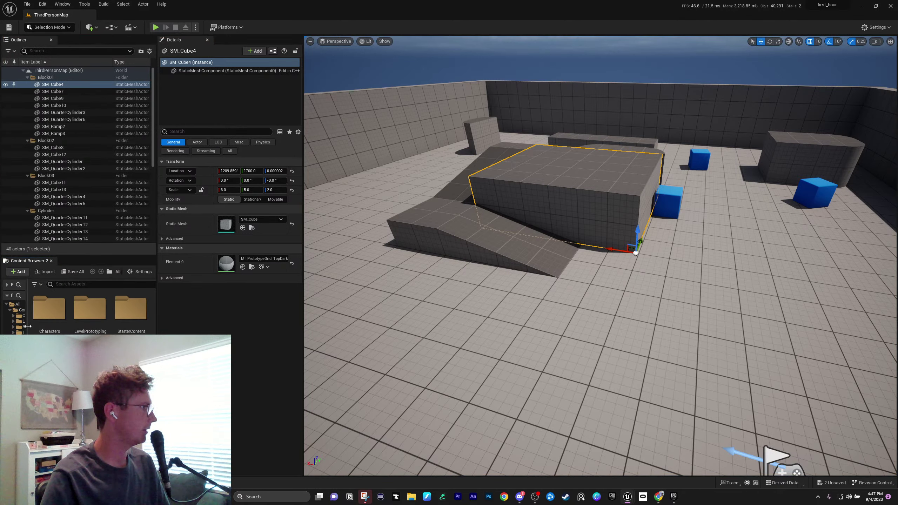
pyautogui.moveTo(28, 326); pyautogui.dragTo(73, 325)
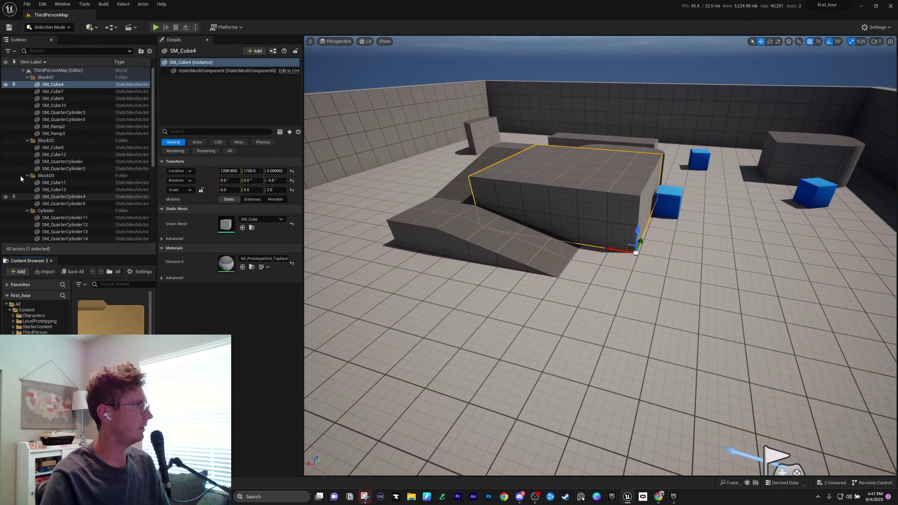
# Widen the Details panel and the column holding the Outliner and the docked Content Browser
pyautogui.scroll(-3, 52, 151)
pyautogui.scroll(-3, 52, 151)
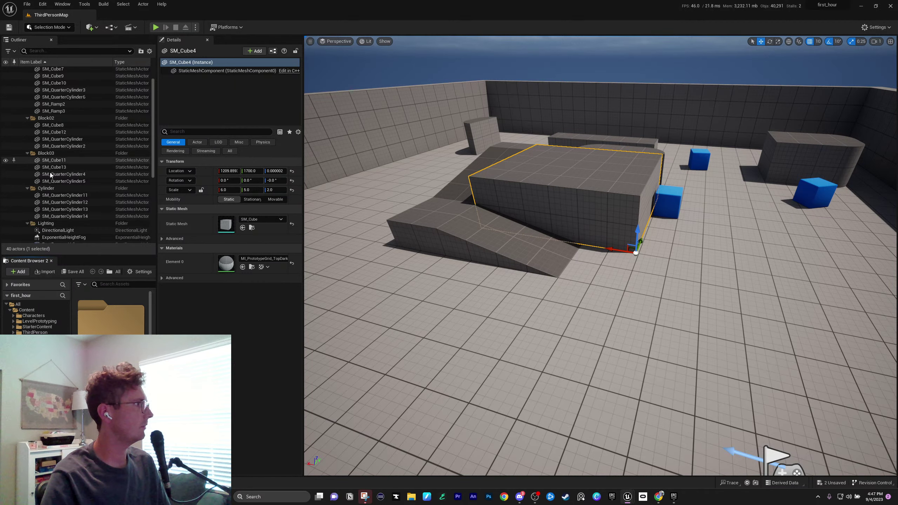
pyautogui.click(13, 327)
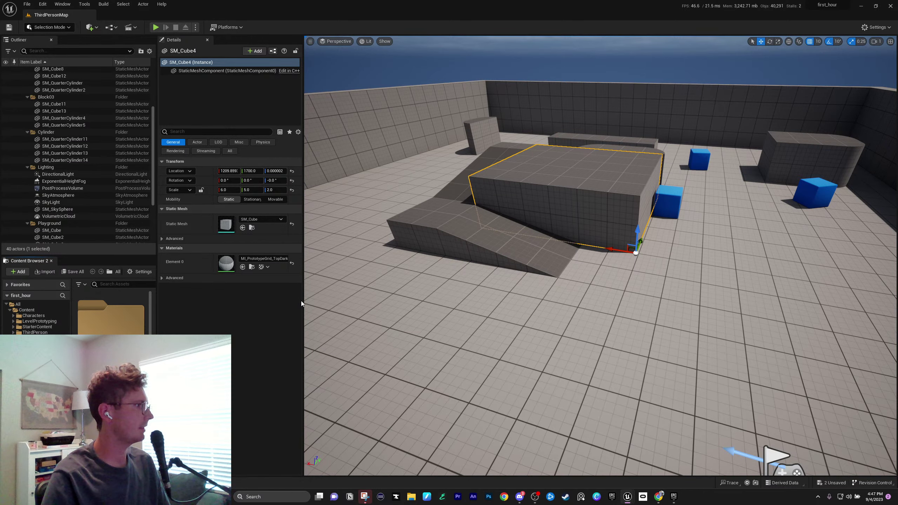
pyautogui.moveTo(302, 301); pyautogui.dragTo(329, 302)
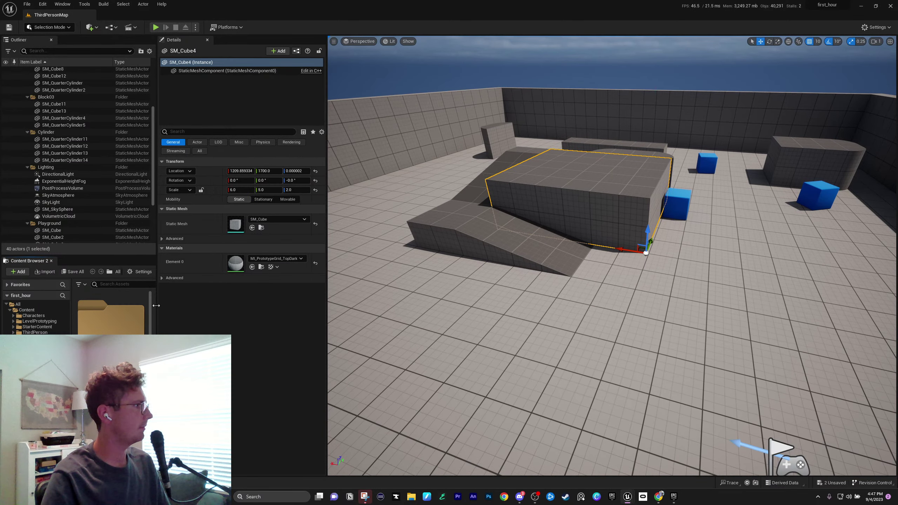
pyautogui.moveTo(156, 309); pyautogui.dragTo(206, 305)
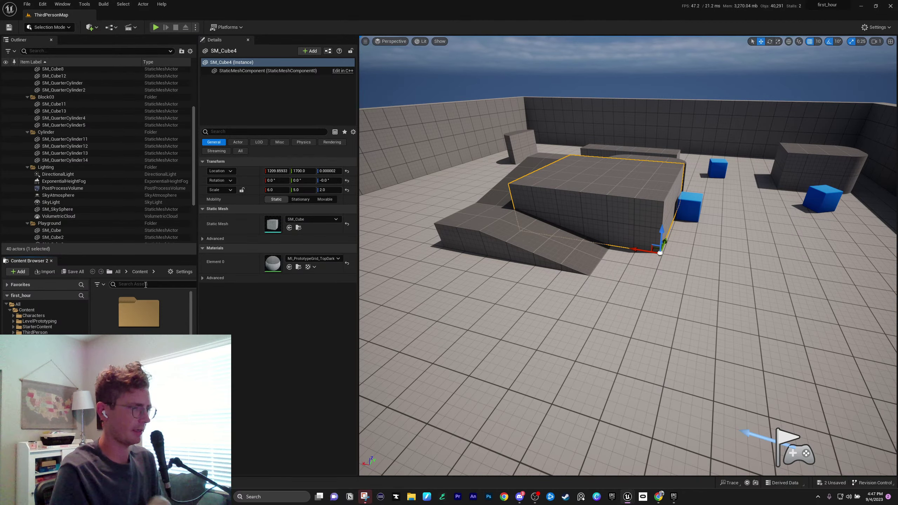
# Set the docked Content Browser's view type to List
pyautogui.moveTo(511, 310); pyautogui.dragTo(470, 290, button='right')
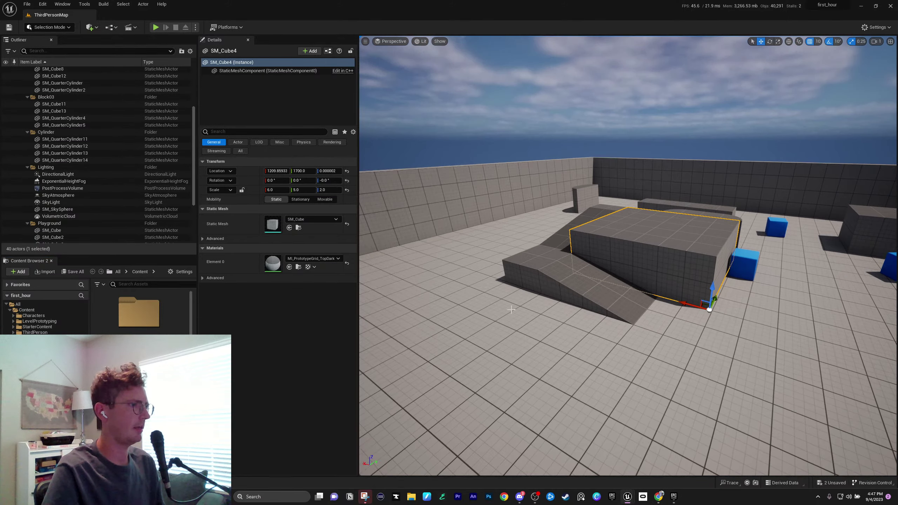
pyautogui.moveTo(543, 303); pyautogui.dragTo(577, 271, button='right')
pyautogui.press('s')
pyautogui.press('w')
pyautogui.click(180, 272)
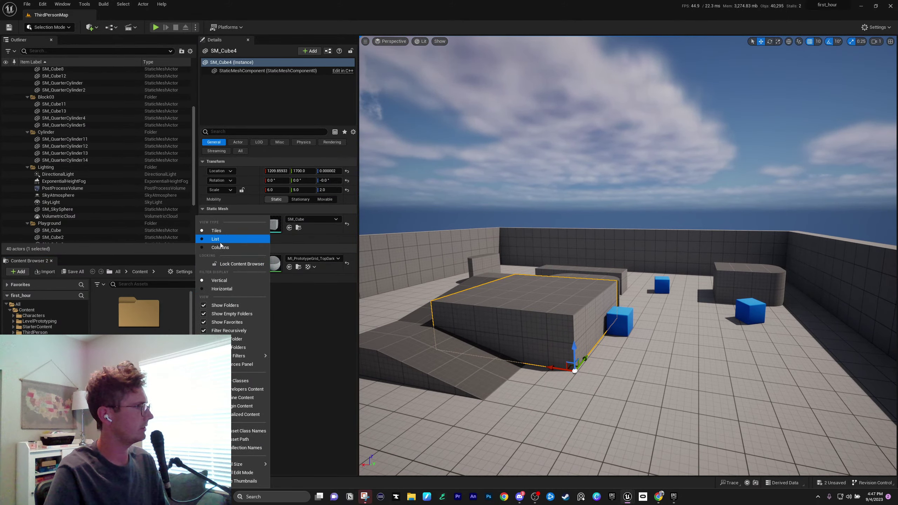
pyautogui.click(234, 243)
pyautogui.click(181, 273)
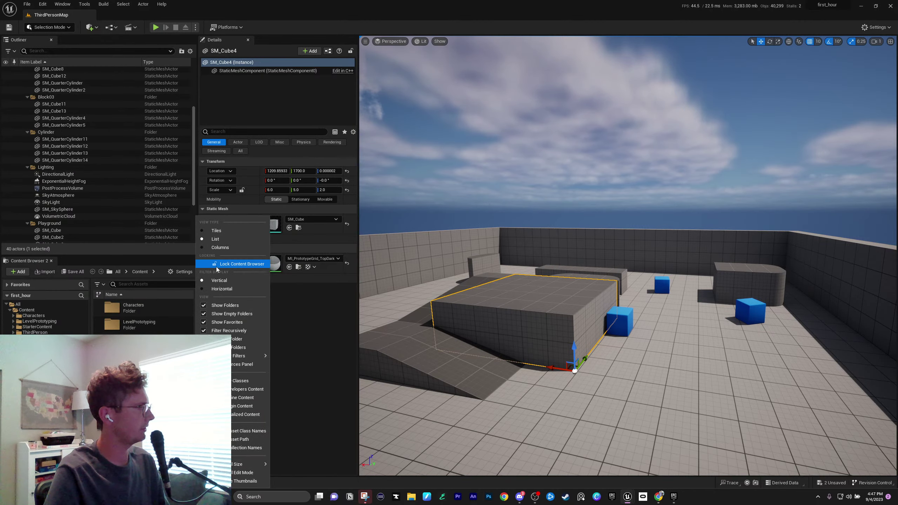
pyautogui.click(216, 240)
# Open the StarterContent Props folder and place the SM_Chair mesh on the floor in front of the large block
pyautogui.click(34, 332)
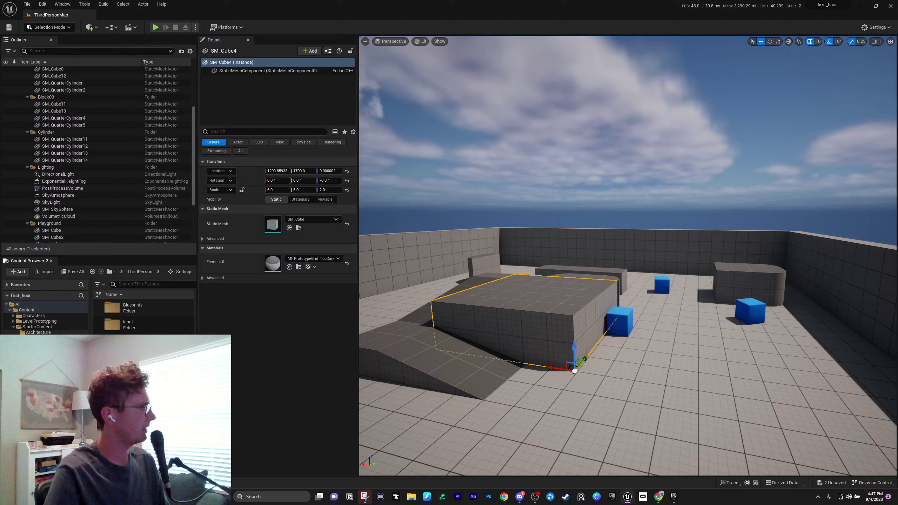
pyautogui.click(38, 333)
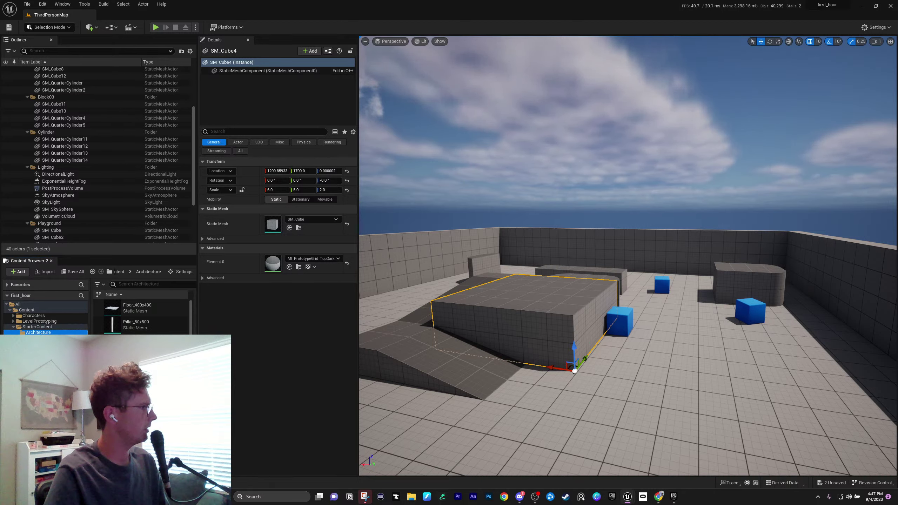
pyautogui.click(31, 372)
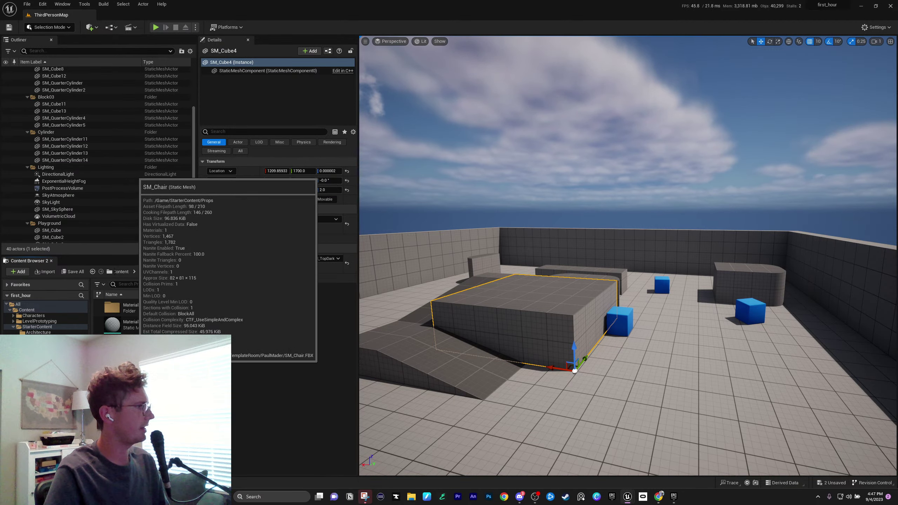
pyautogui.moveTo(135, 368); pyautogui.dragTo(477, 353)
pyautogui.click(562, 396)
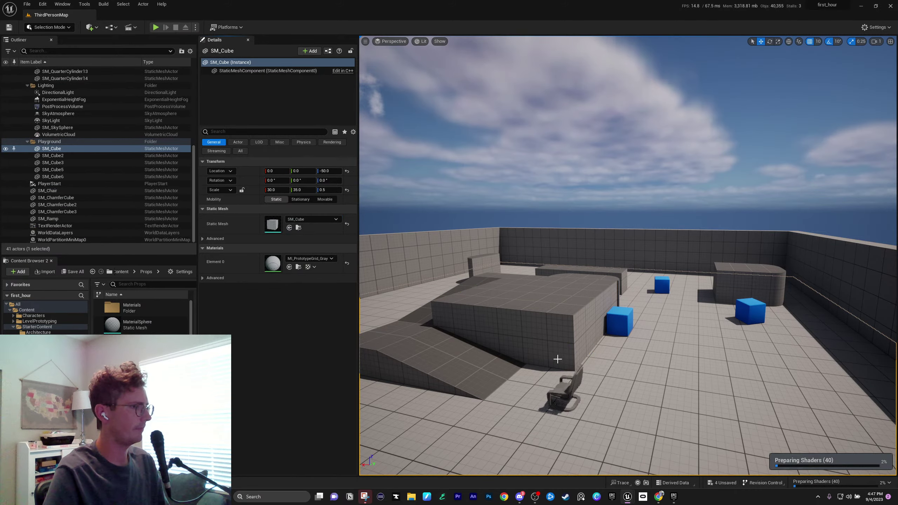
# Fly up to the placed chair and look over it and the surrounding level
pyautogui.moveTo(557, 359); pyautogui.dragTo(650, 346, button='right')
pyautogui.press('w')
pyautogui.press('a')
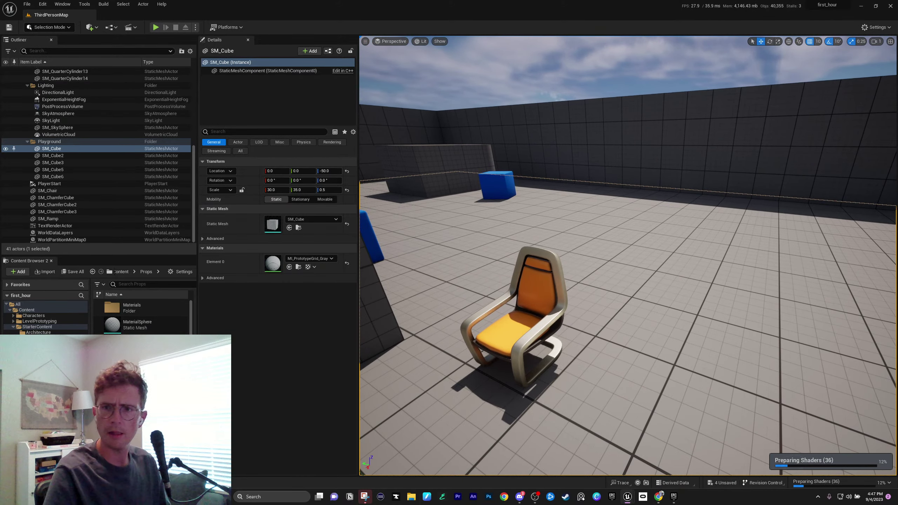
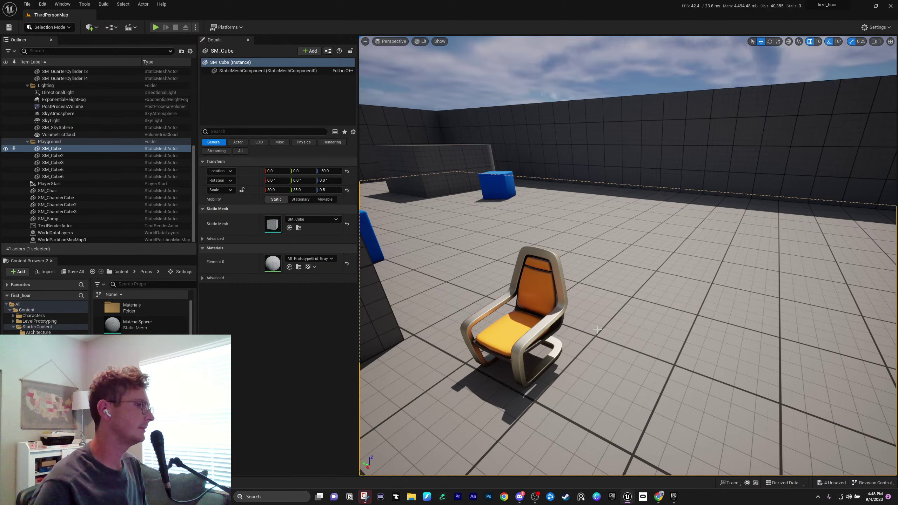
pyautogui.moveTo(635, 319); pyautogui.dragTo(523, 319, button='right')
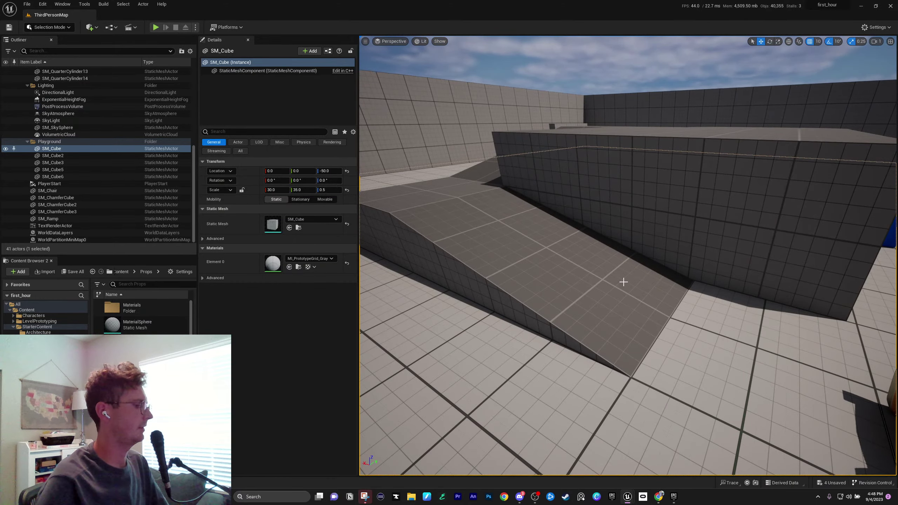
pyautogui.moveTo(624, 283)
pyautogui.mouseDown(button='right')
pyautogui.moveTo(555, 279)
pyautogui.moveTo(527, 244)
pyautogui.moveTo(531, 283)
pyautogui.moveTo(624, 279)
pyautogui.mouseUp(button='right')
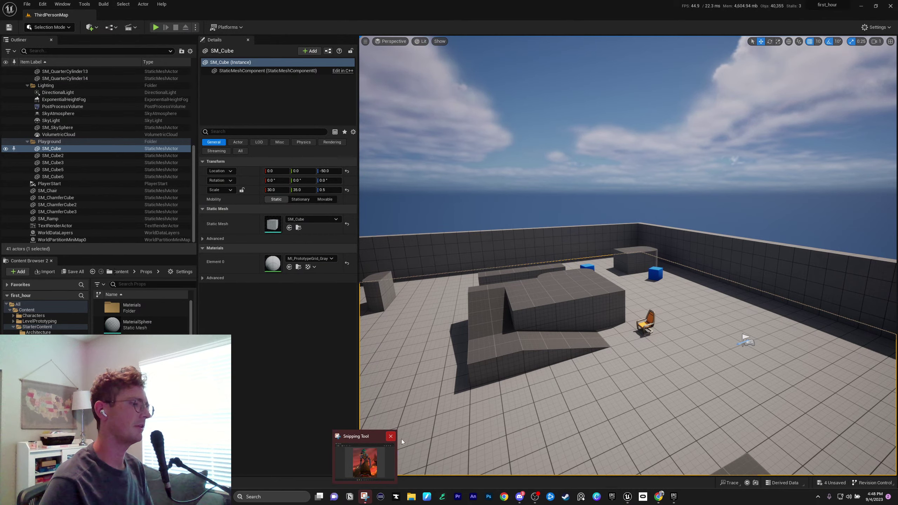
# Return to the Creating your First Project lesson in the browser, play the next few seconds of the video, and pause it
pyautogui.moveTo(669, 492)
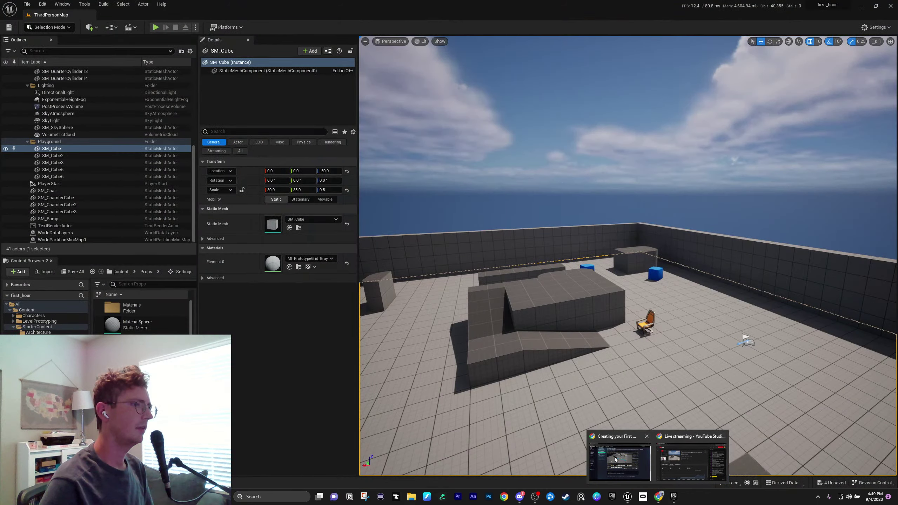
pyautogui.click(615, 459)
pyautogui.click(528, 239)
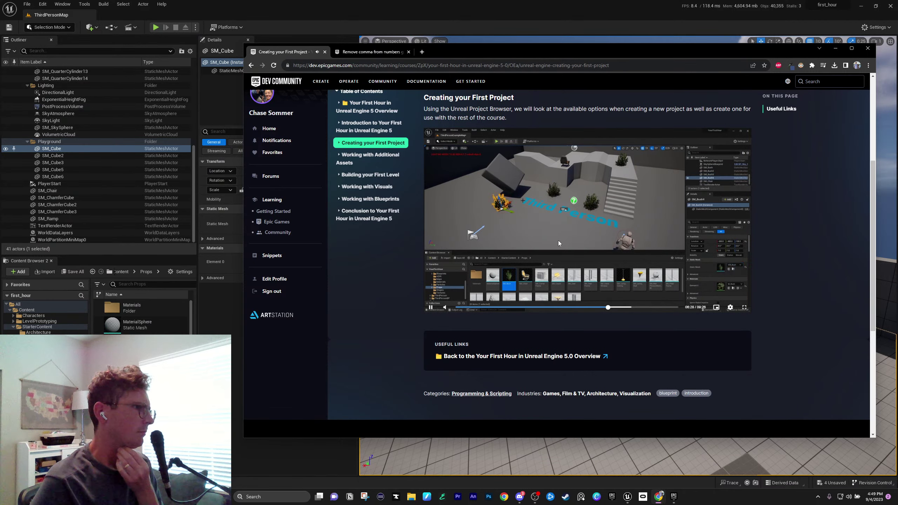
pyautogui.click(558, 219)
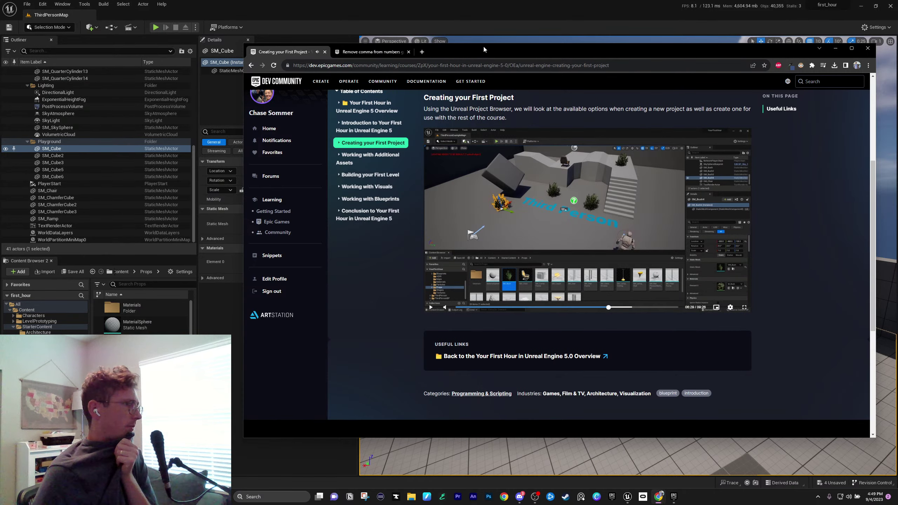
# Move the lesson window out of the way and rotate SM_Chair about -90° around its Z axis
pyautogui.moveTo(484, 49); pyautogui.dragTo(897, 46)
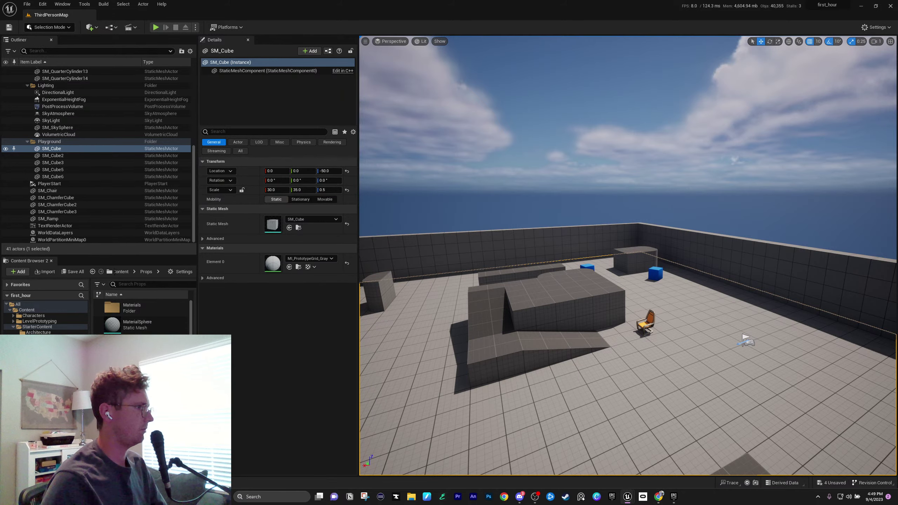
pyautogui.moveTo(476, 247); pyautogui.dragTo(566, 293, button='right')
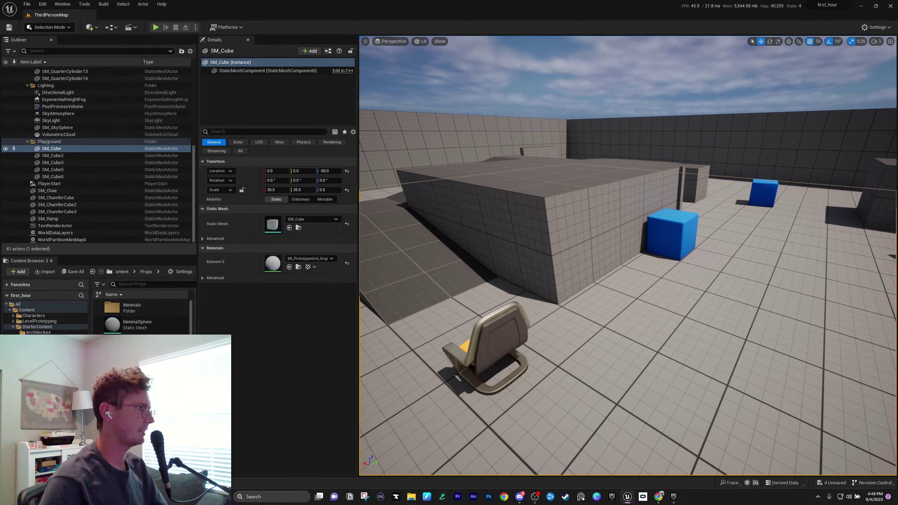
pyautogui.click(487, 356)
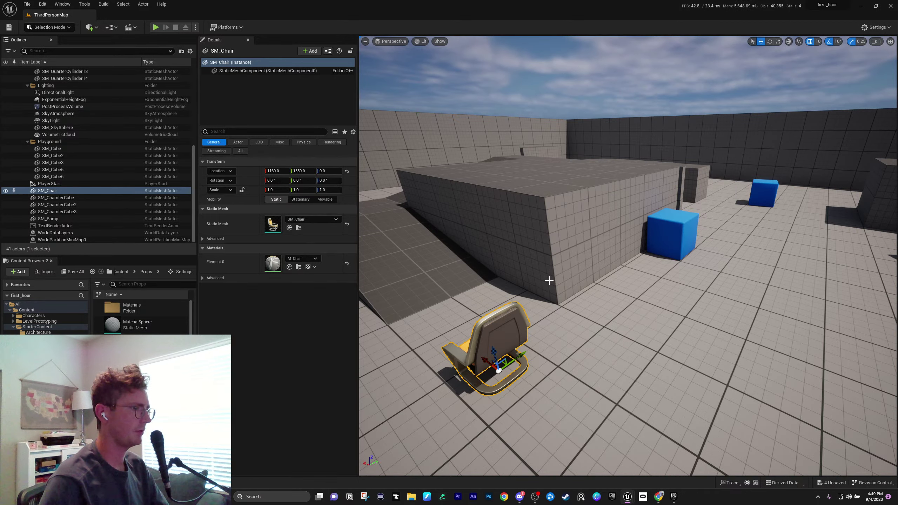
pyautogui.click(772, 42)
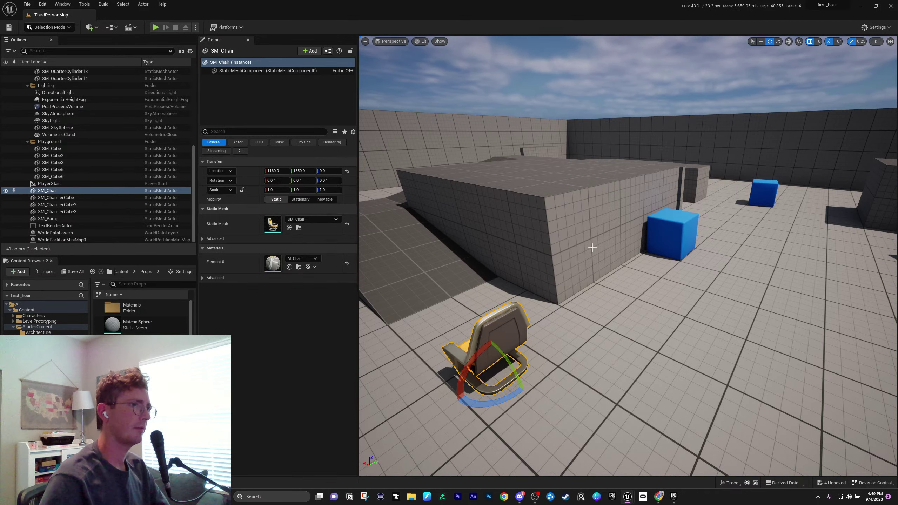
pyautogui.moveTo(488, 402); pyautogui.dragTo(458, 415)
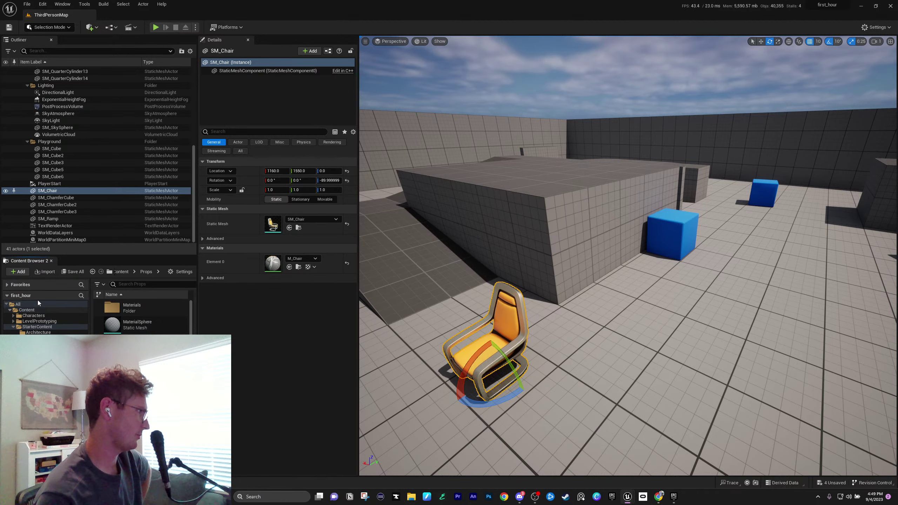
# Browse the StarterContent folder's assets, looking through the Props folder and its Materials subfolder
pyautogui.doubleClick(25, 328)
pyautogui.click(13, 327)
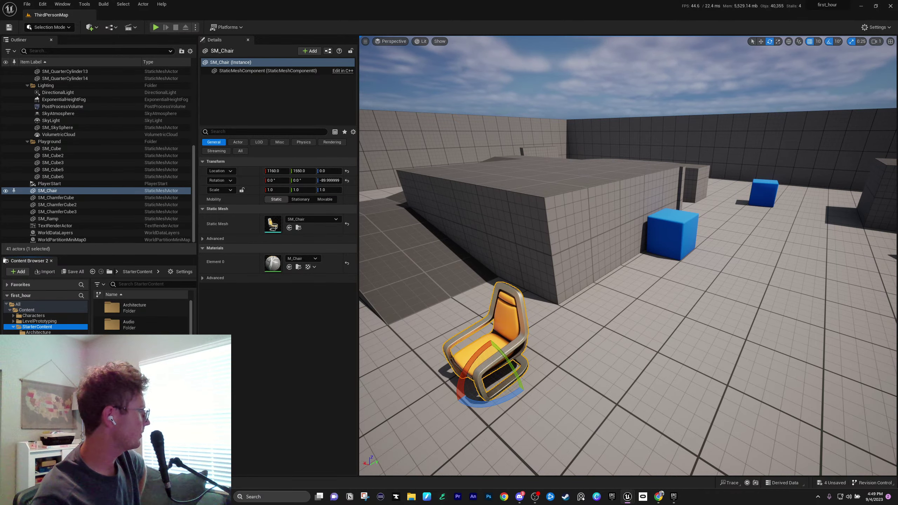
pyautogui.click(35, 361)
pyautogui.click(33, 372)
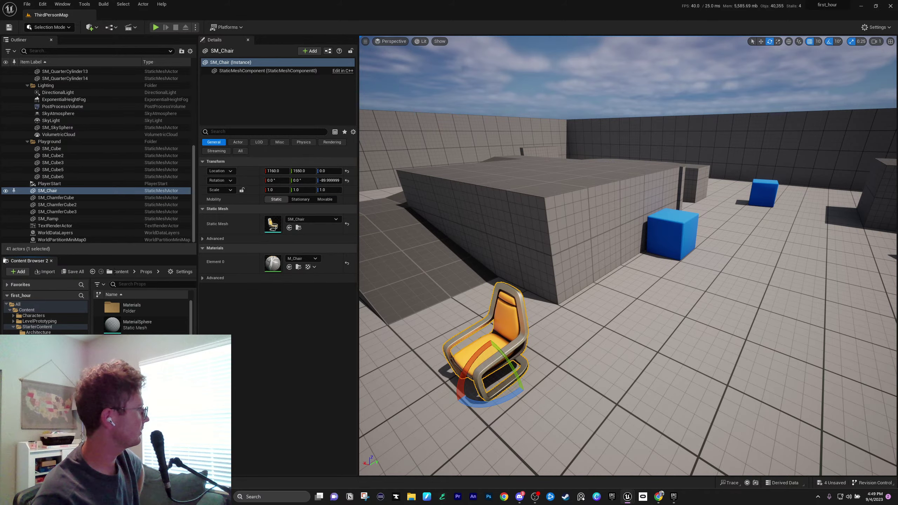
pyautogui.scroll(-3, 141, 319)
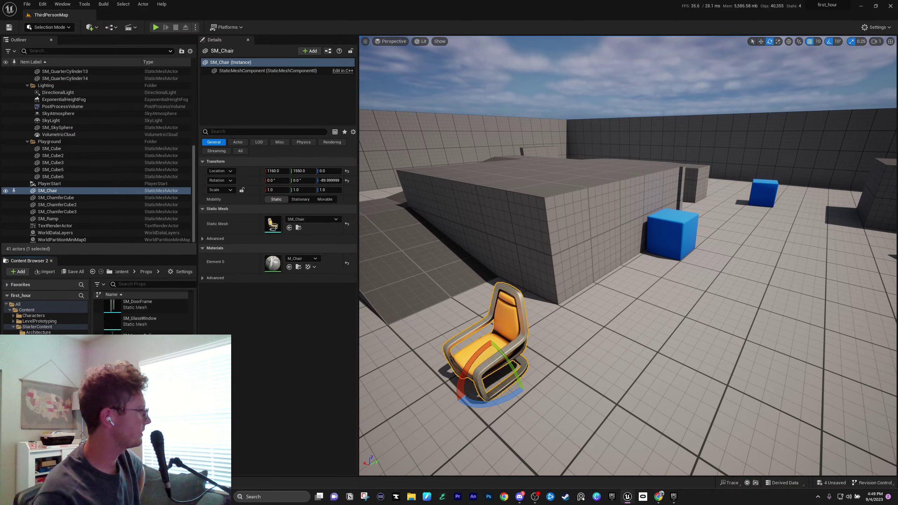
pyautogui.scroll(-2, 157, 404)
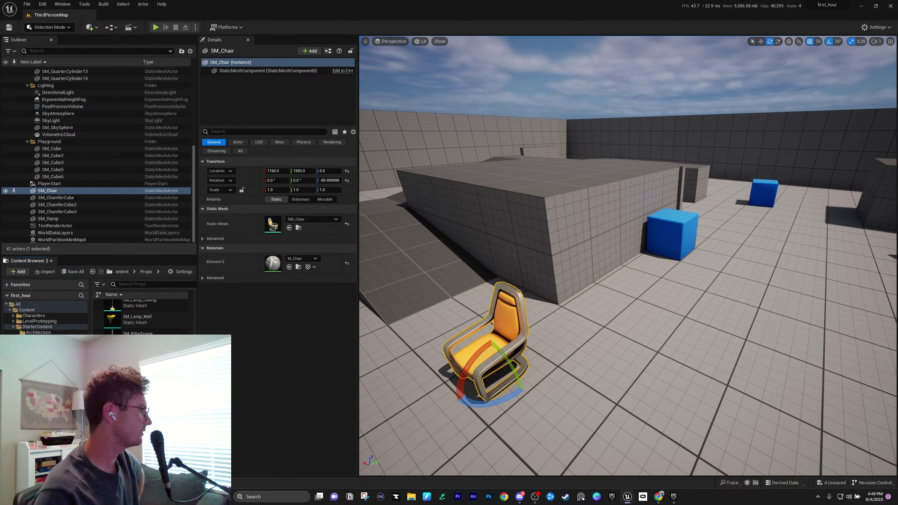
pyautogui.scroll(3, 160, 404)
pyautogui.scroll(5, 145, 317)
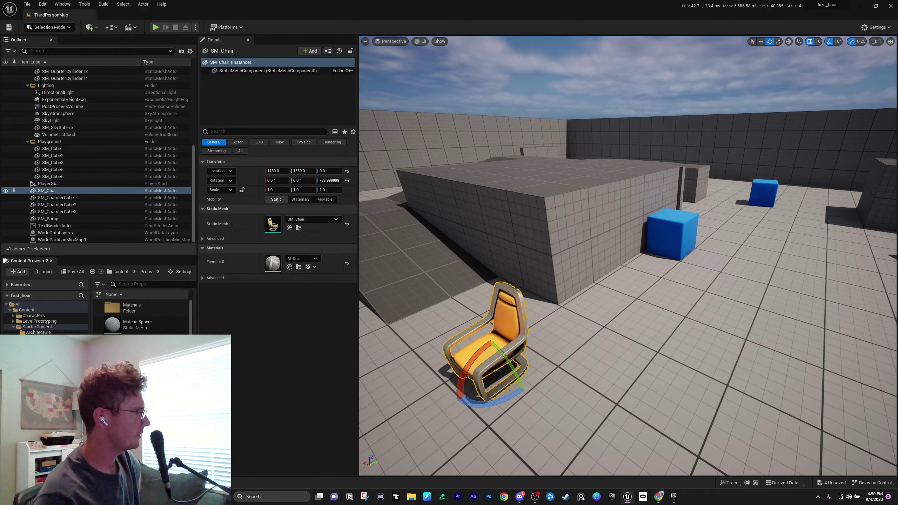
pyautogui.doubleClick(120, 307)
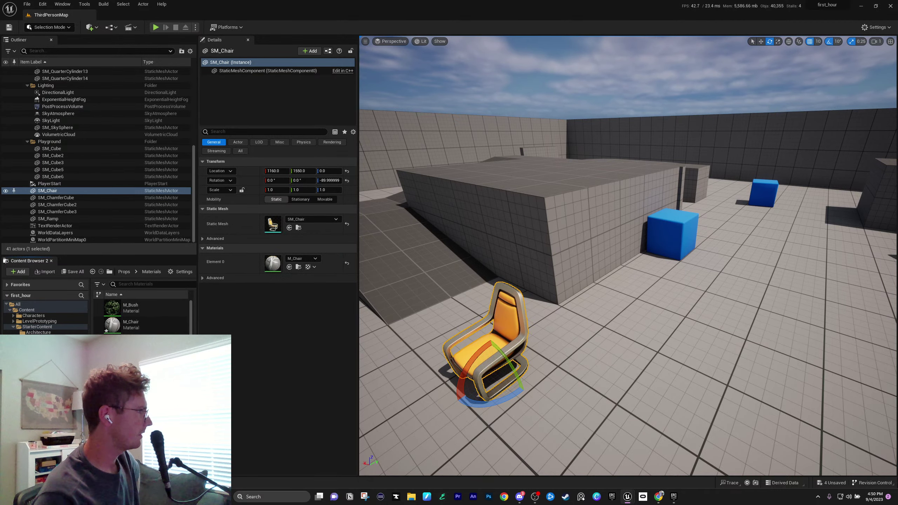
pyautogui.click(124, 271)
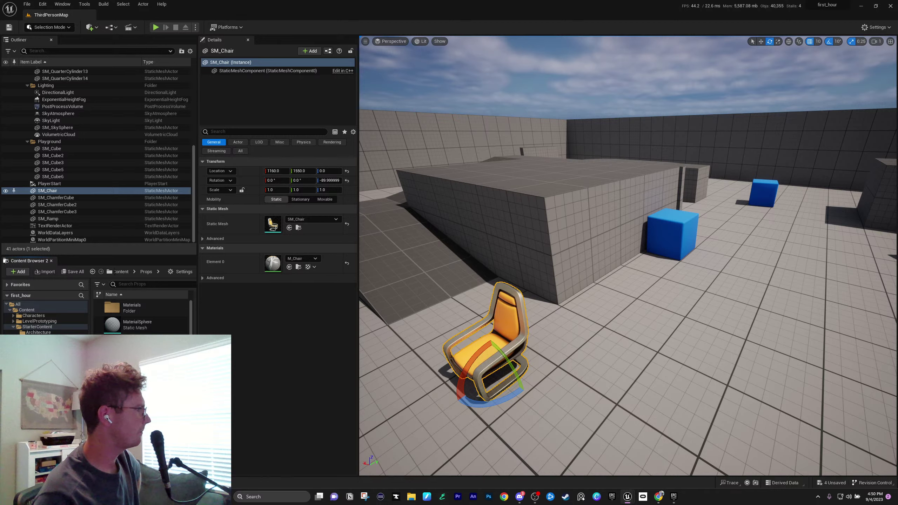
# Open the StarterContent Materials folder to view its material assets
pyautogui.rightClick(23, 372)
pyautogui.press('Escape')
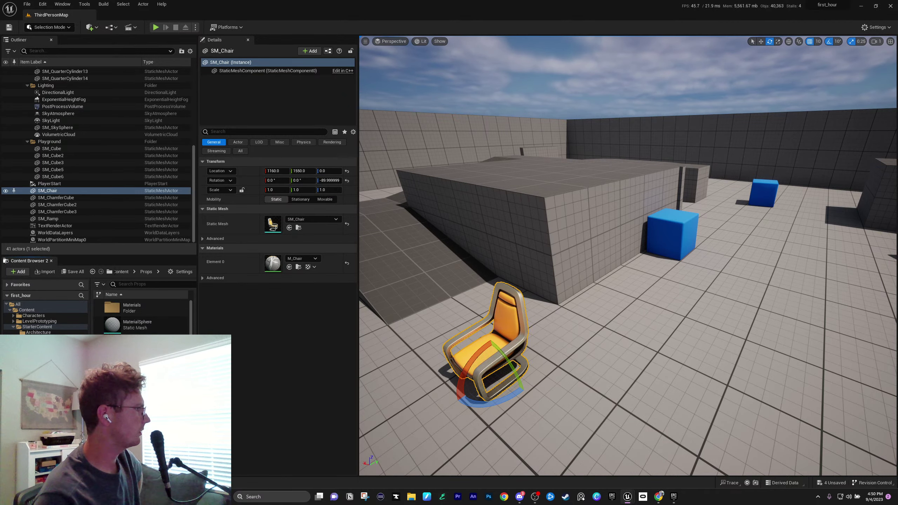
pyautogui.rightClick(23, 372)
pyautogui.press('Escape')
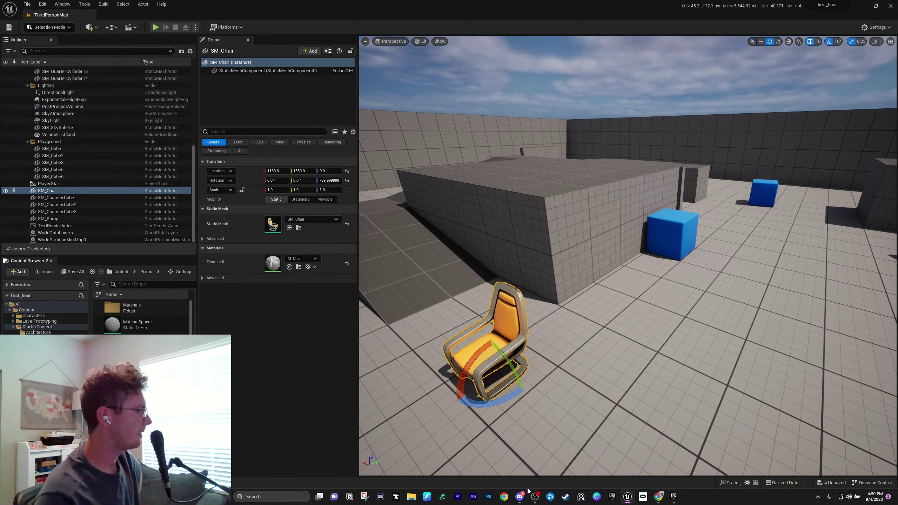
pyautogui.moveTo(521, 499)
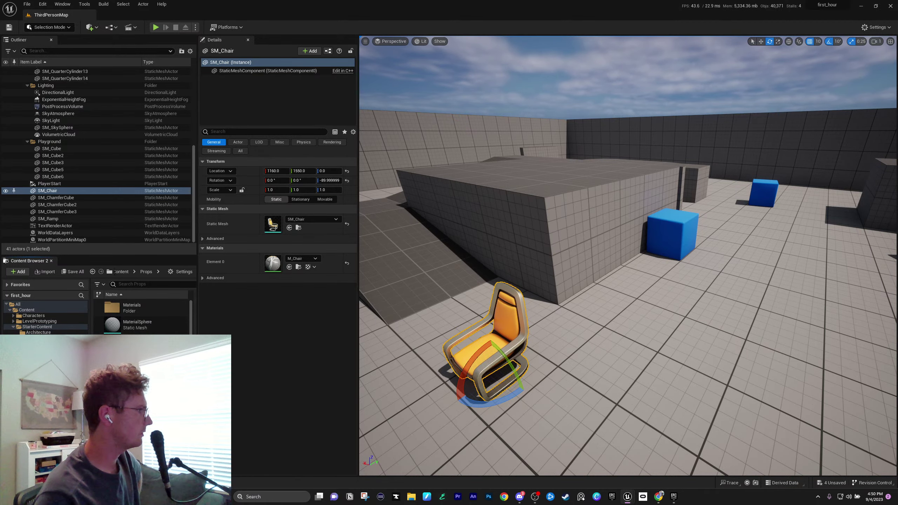
pyautogui.click(35, 361)
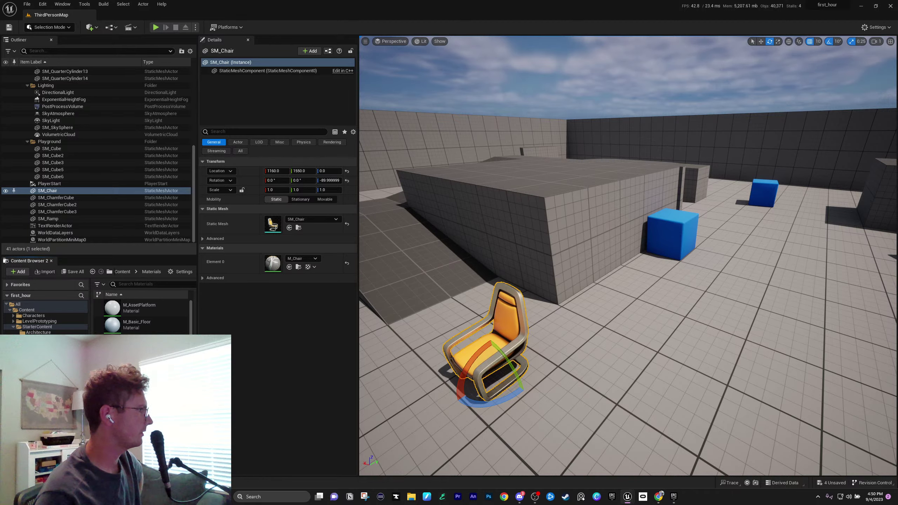
# Select SM_Ramp2 from the Block01 folder and focus the viewport on it
pyautogui.scroll(8, 59, 150)
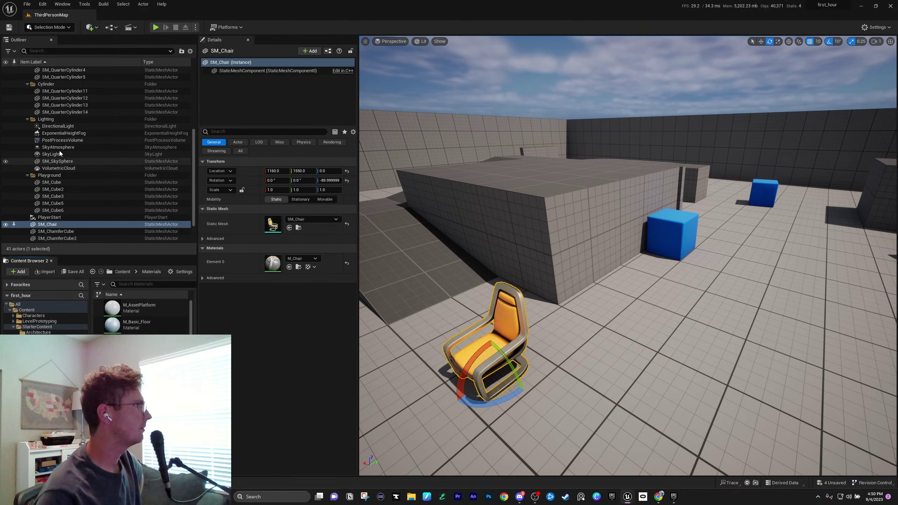
pyautogui.scroll(1, 91, 162)
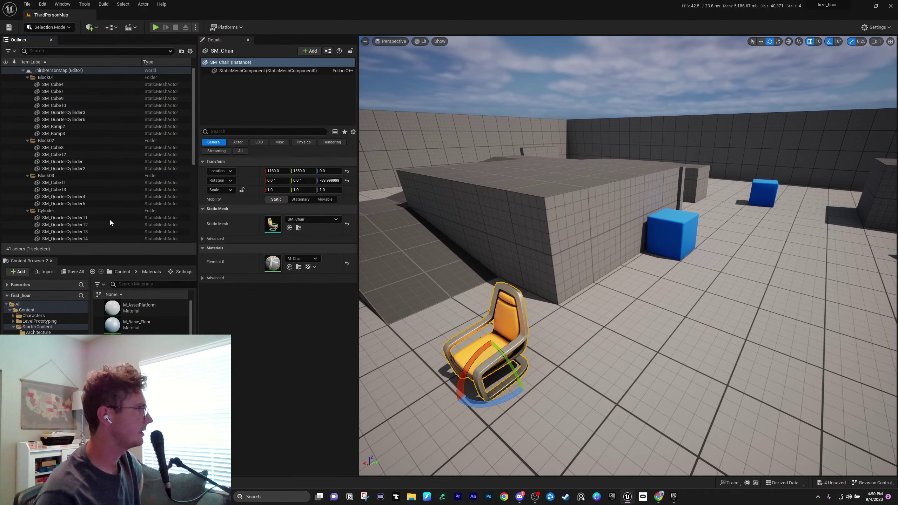
pyautogui.click(89, 126)
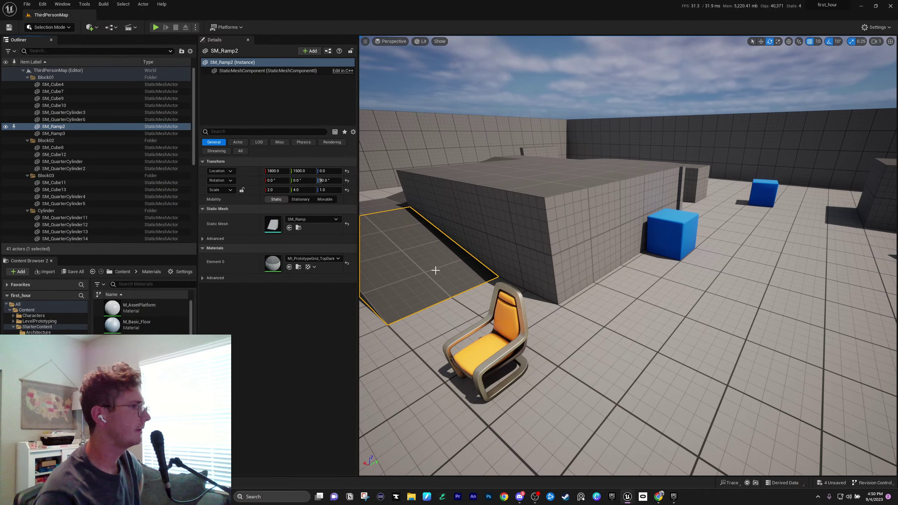
pyautogui.doubleClick(84, 126)
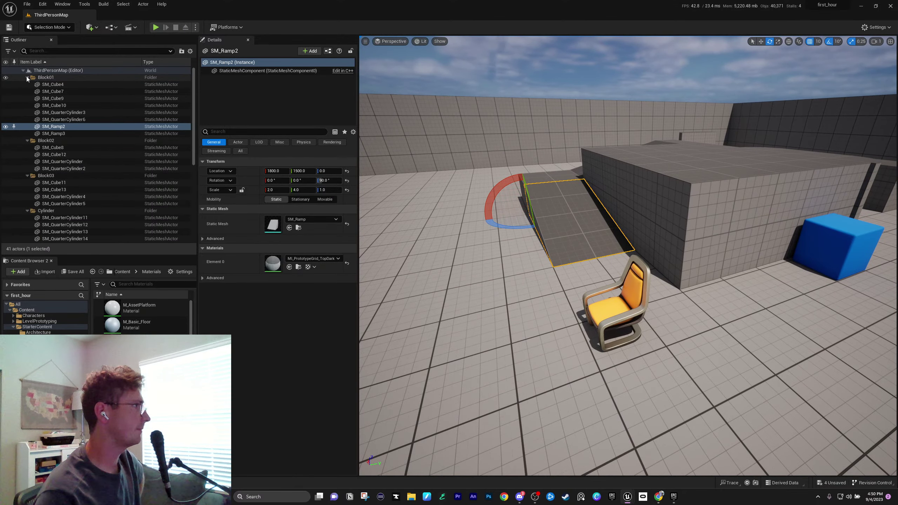
# Collapse the Block01, Block02, Block03, Cylinder and Lighting folders in the Outliner
pyautogui.click(27, 77)
pyautogui.click(24, 71)
pyautogui.click(23, 71)
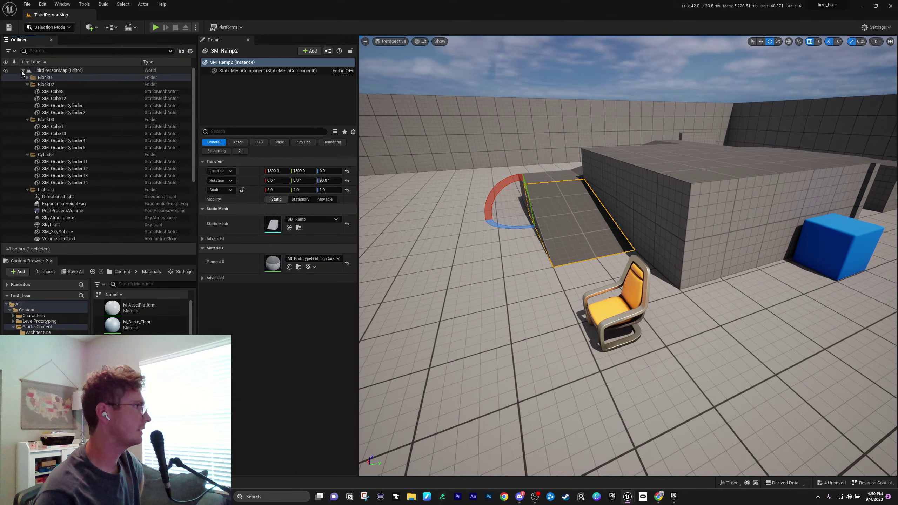
pyautogui.click(28, 84)
pyautogui.click(27, 91)
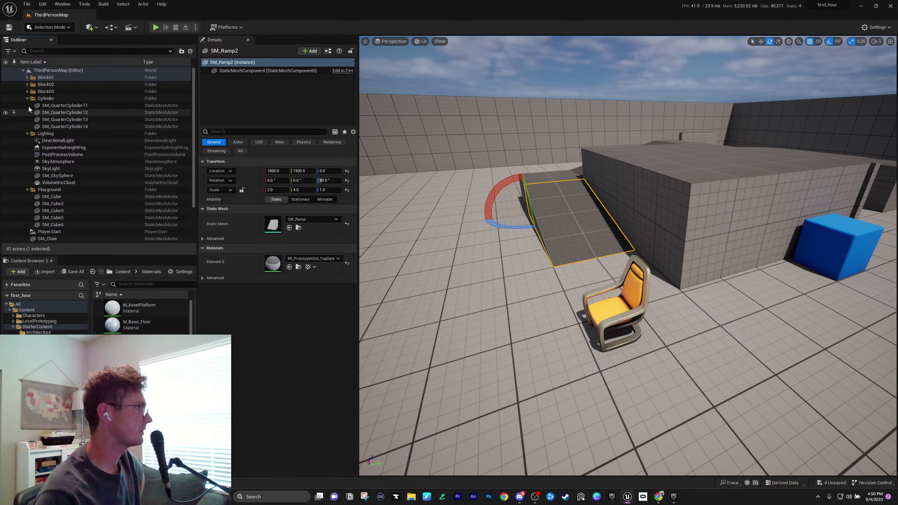
pyautogui.click(28, 98)
pyautogui.click(28, 105)
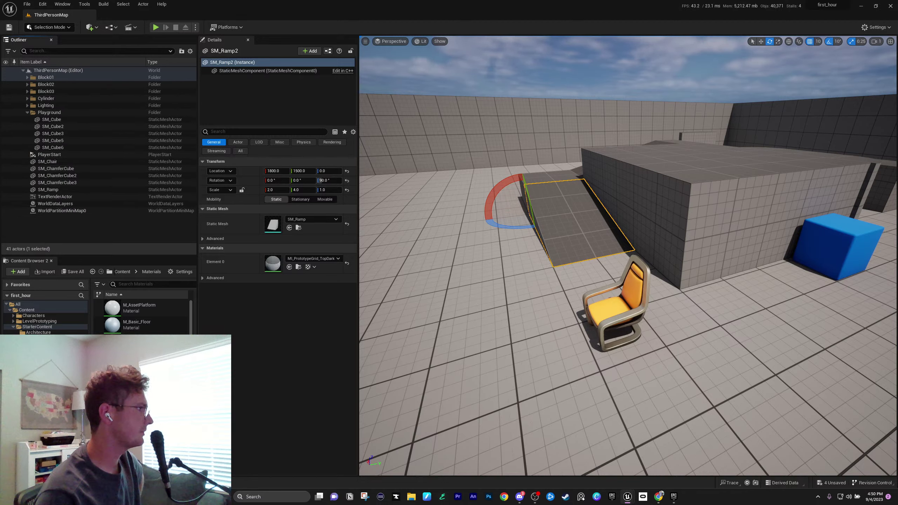
# Show the StarterContent Particles folder, select the Playground folder in the Outliner, and widen the docked Outliner and Content Browser area slightly
pyautogui.click(35, 366)
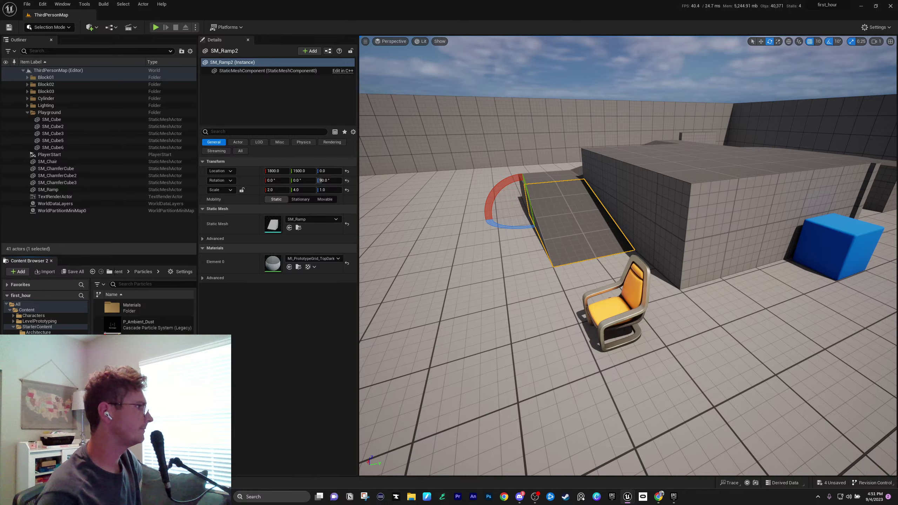
pyautogui.click(67, 113)
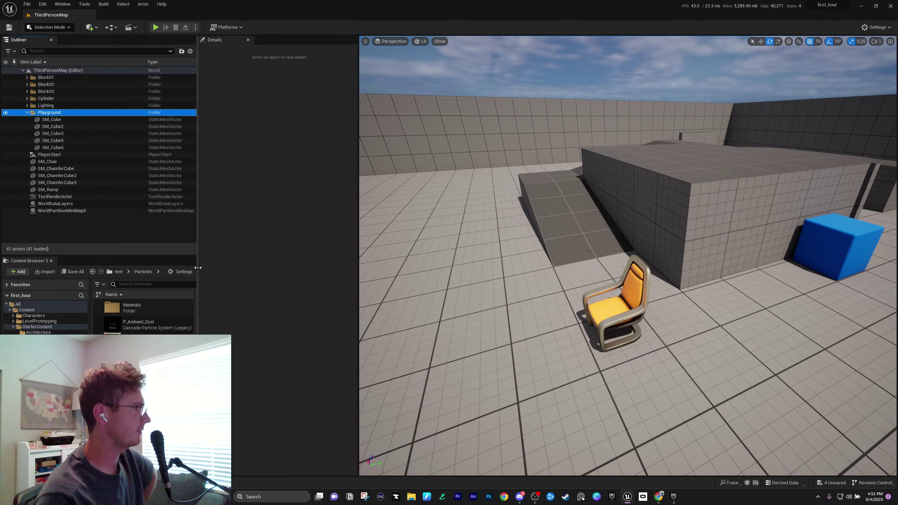
pyautogui.moveTo(198, 272); pyautogui.dragTo(214, 268)
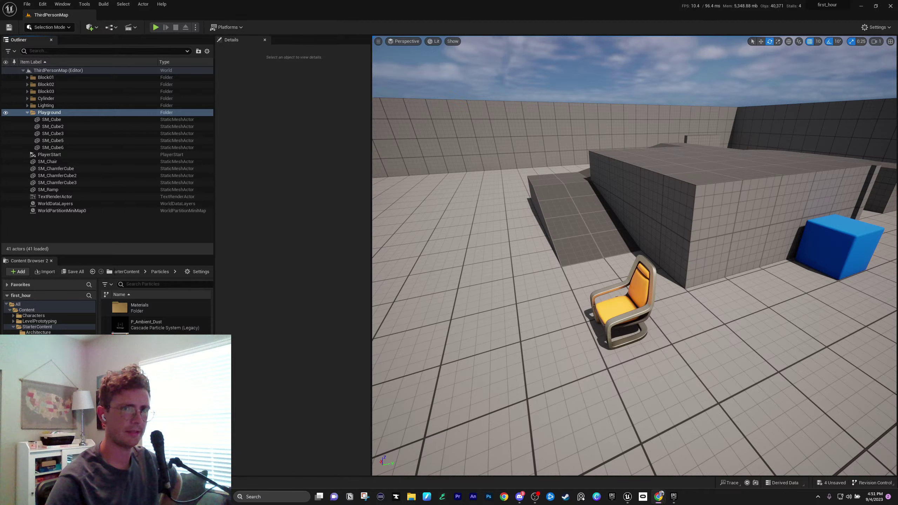
# Switch to the lesson in the browser, replay the last few seconds of the video, and return to the Unreal Editor
pyautogui.moveTo(674, 496)
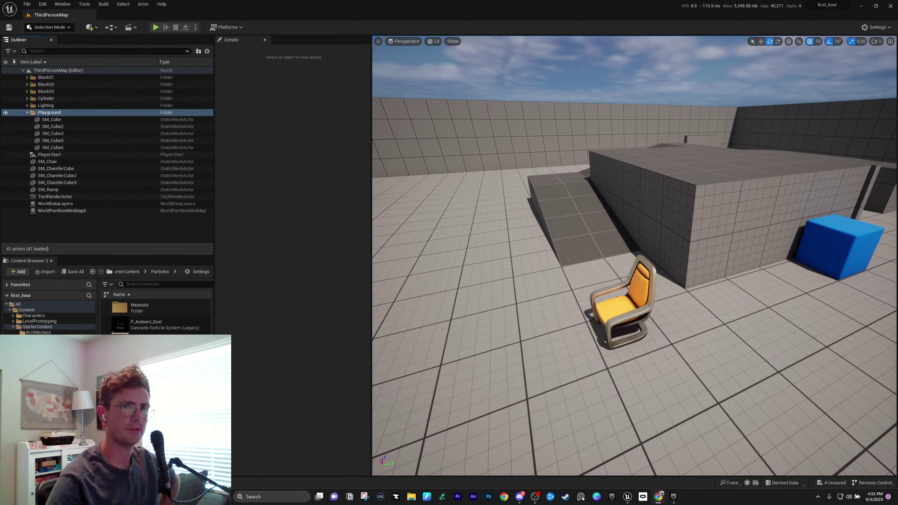
pyautogui.hotkey('alt', 'Tab')
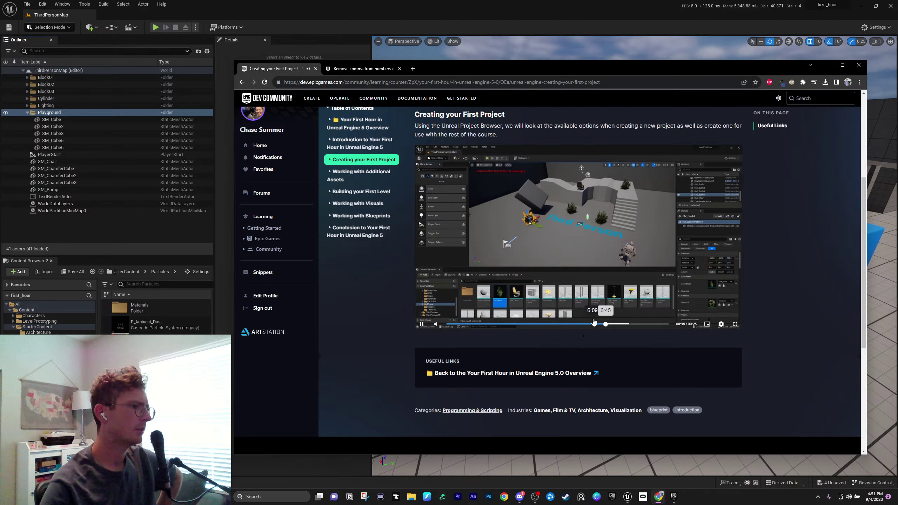
pyautogui.click(601, 324)
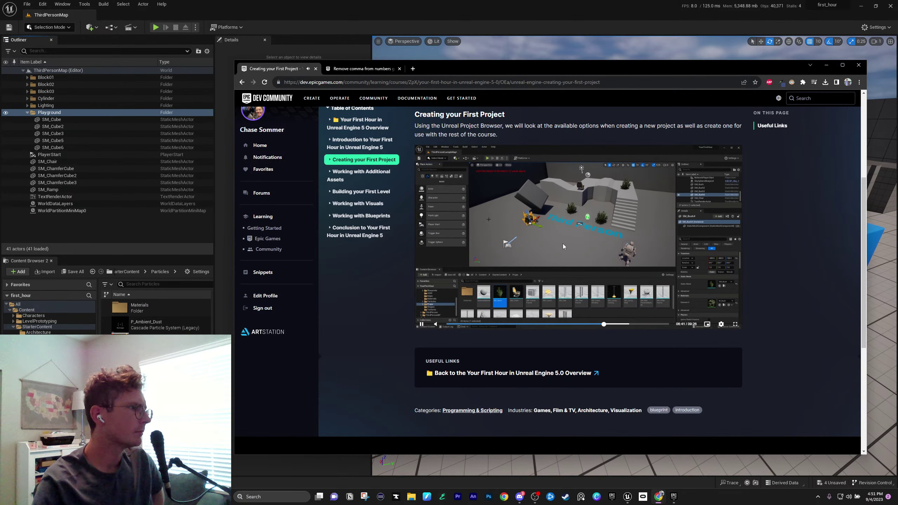
pyautogui.click(200, 40)
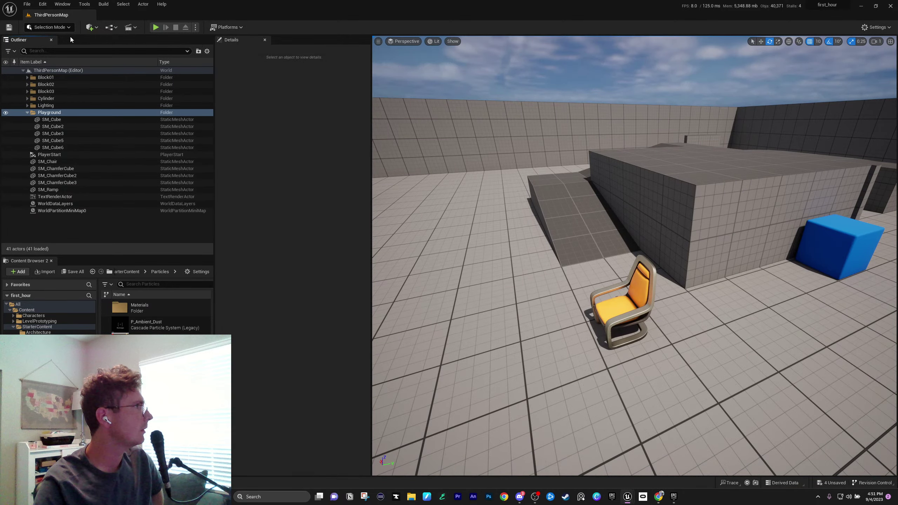
# Add the Place Actors panel to the layout and dock it as a tab beside the Outliner
pyautogui.click(90, 27)
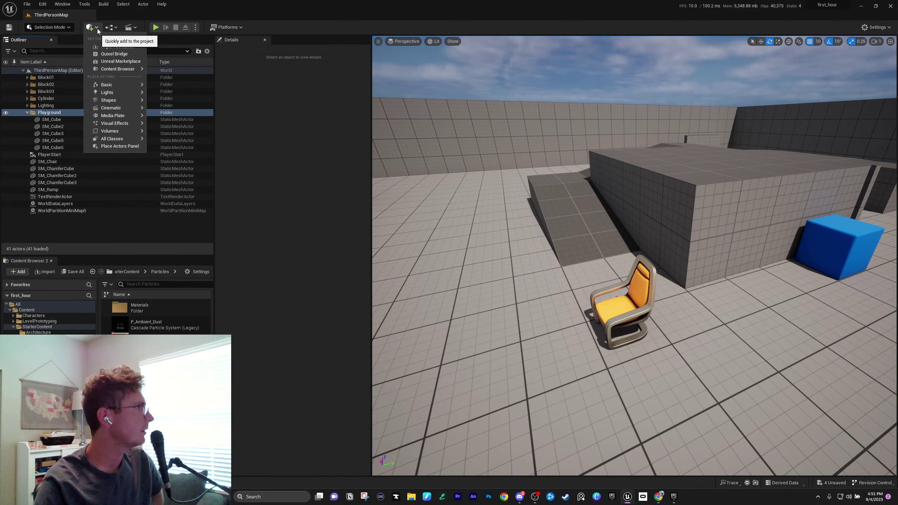
pyautogui.click(122, 146)
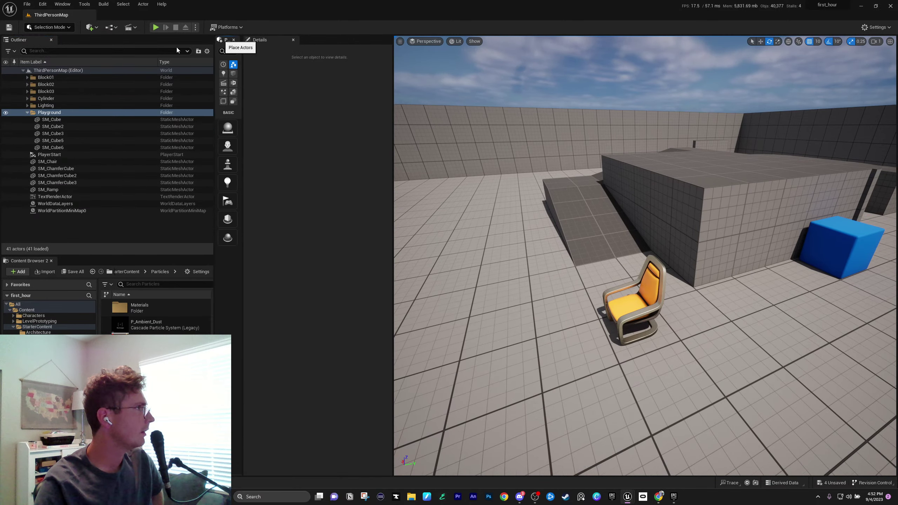
pyautogui.moveTo(176, 47); pyautogui.dragTo(87, 43)
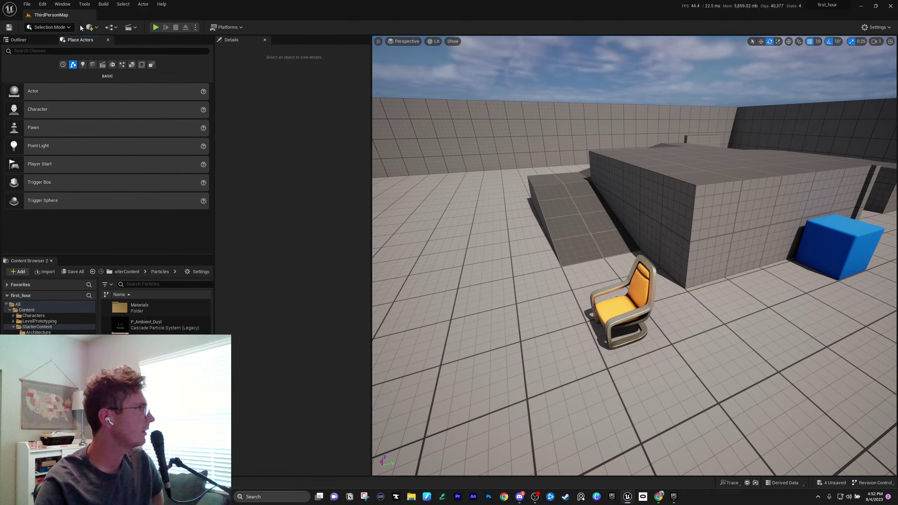
# Browse the Place Actors categories from Lights through Volumes and close the Place Actors panel
pyautogui.click(82, 65)
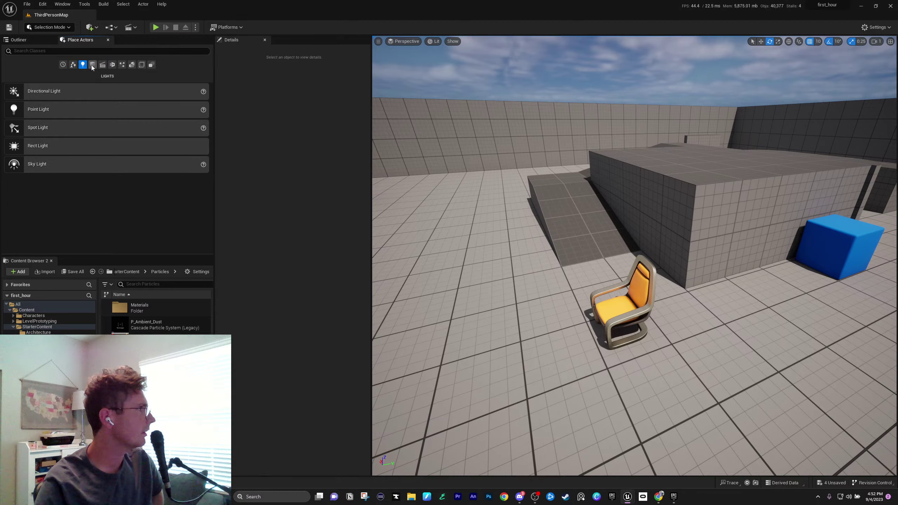
pyautogui.click(93, 65)
pyautogui.click(102, 65)
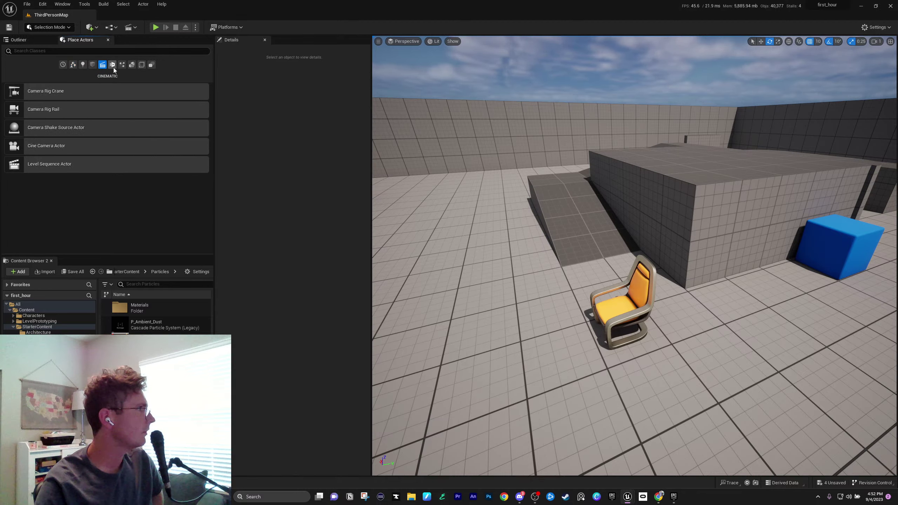
pyautogui.click(112, 66)
pyautogui.click(123, 65)
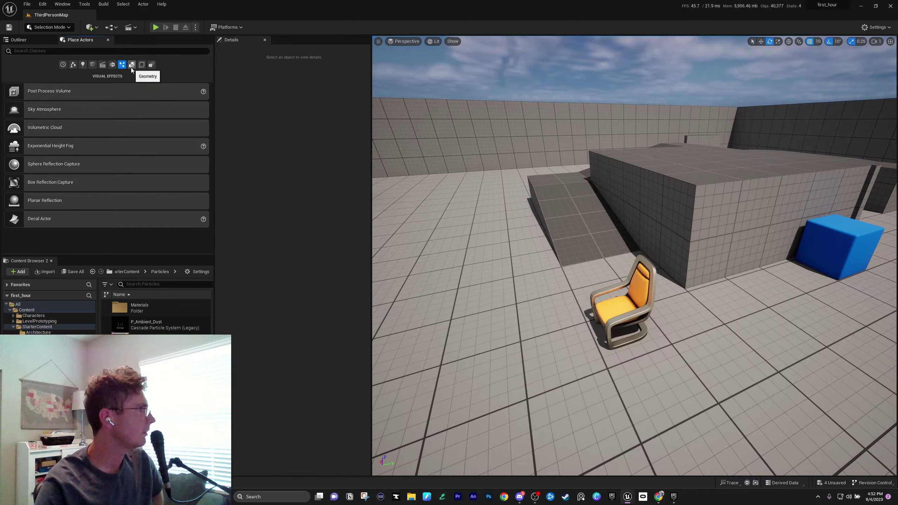
pyautogui.click(132, 66)
pyautogui.click(142, 66)
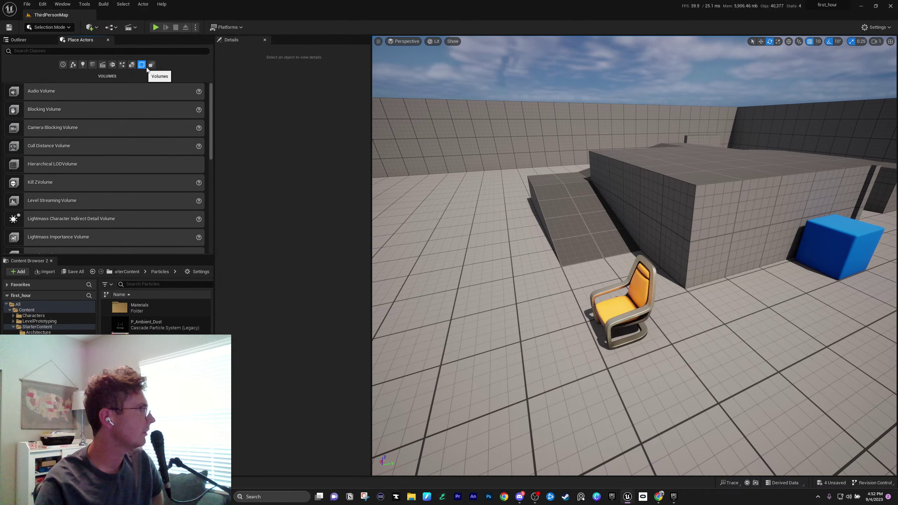
pyautogui.click(108, 40)
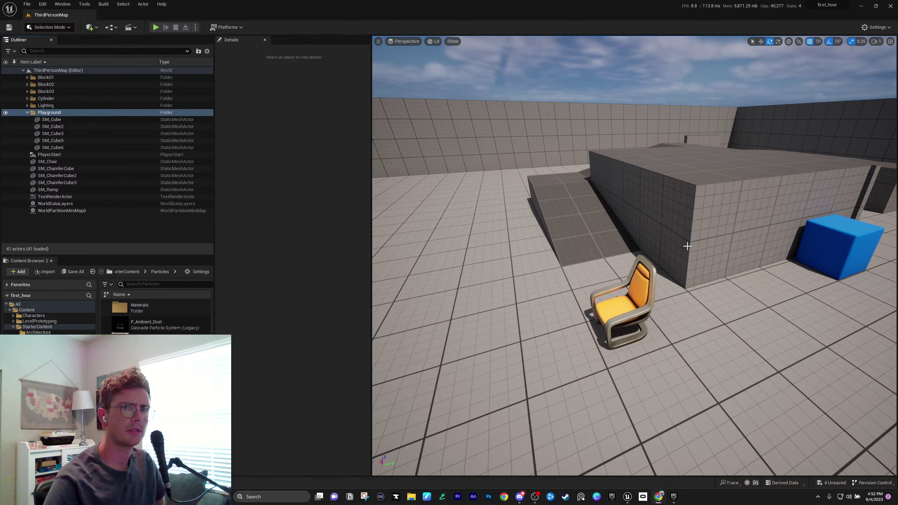
# Switch to the lesson in the browser, continue the video, and jump back a short way to replay the layout explanation
pyautogui.moveTo(659, 497)
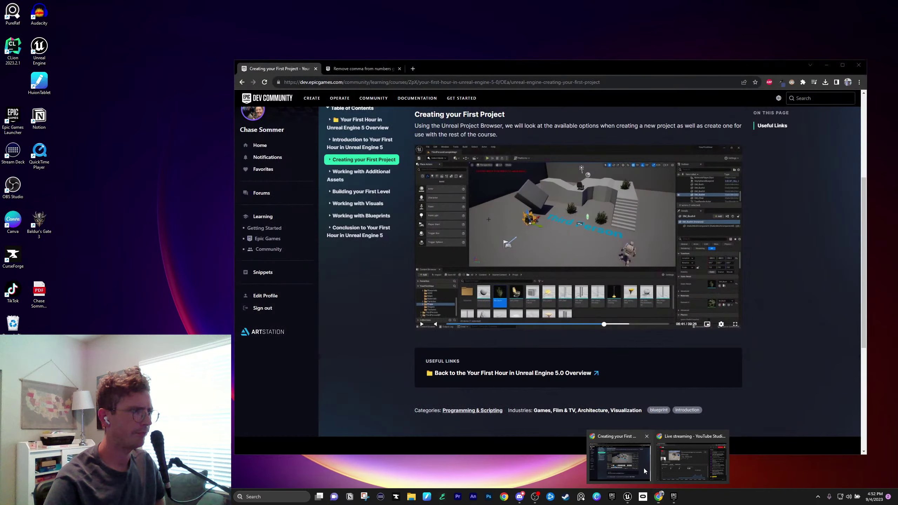
pyautogui.click(645, 469)
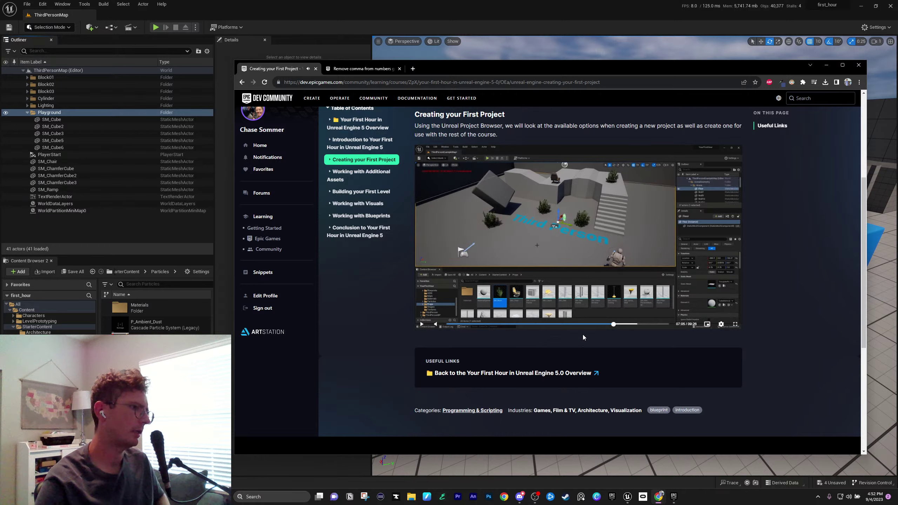
pyautogui.click(606, 324)
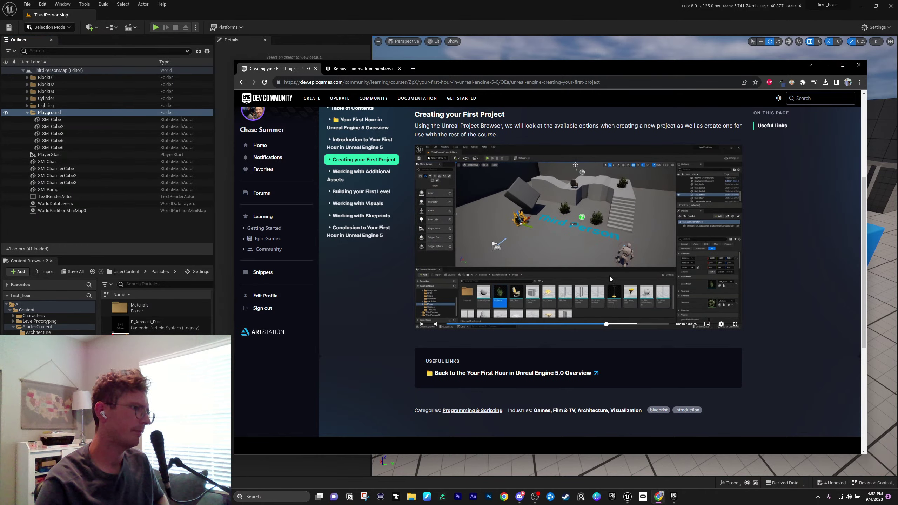
pyautogui.click(610, 272)
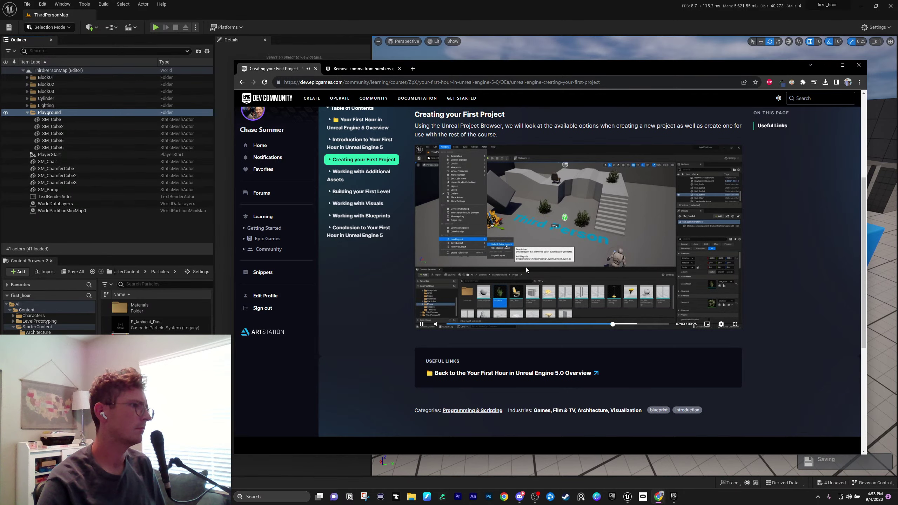
# Return to the Unreal Editor and examine the Load Layout options for the editor window
pyautogui.click(218, 4)
pyautogui.click(63, 4)
pyautogui.moveTo(116, 220)
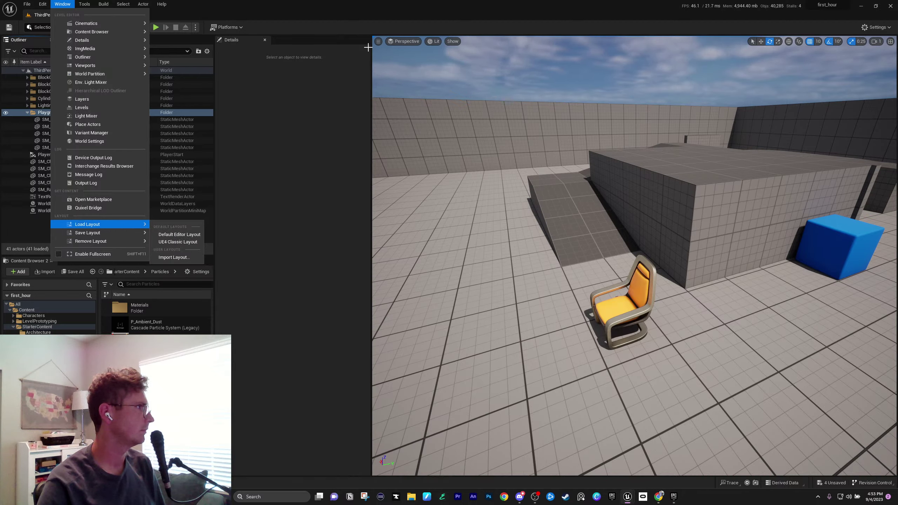
# Switch to the browser, watch more of the Creating your First Project video, and move the browser window off the Unreal Editor
pyautogui.moveTo(659, 497)
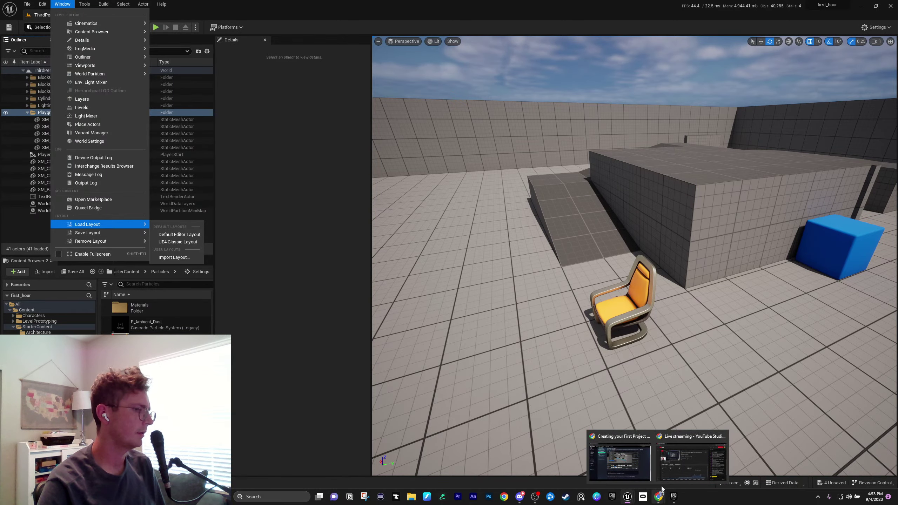
pyautogui.click(641, 473)
pyautogui.click(558, 265)
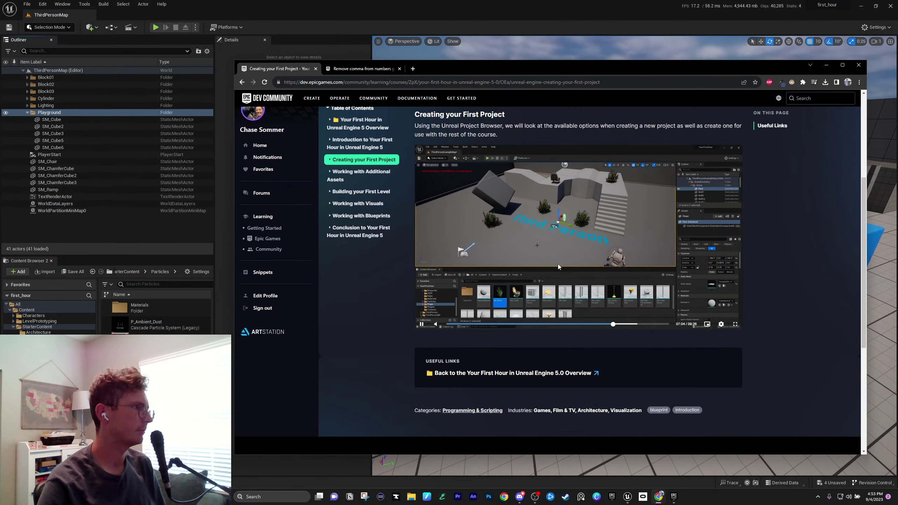
pyautogui.scroll(4, 558, 263)
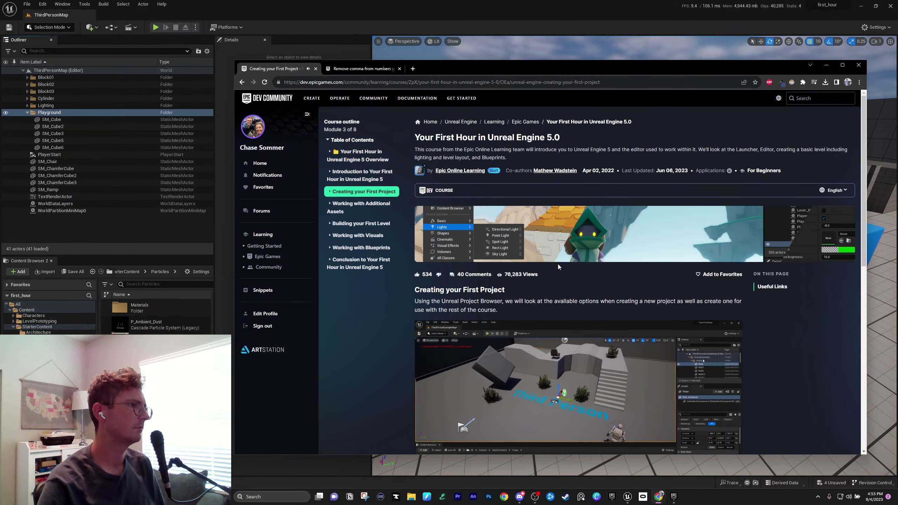
pyautogui.scroll(-3, 558, 264)
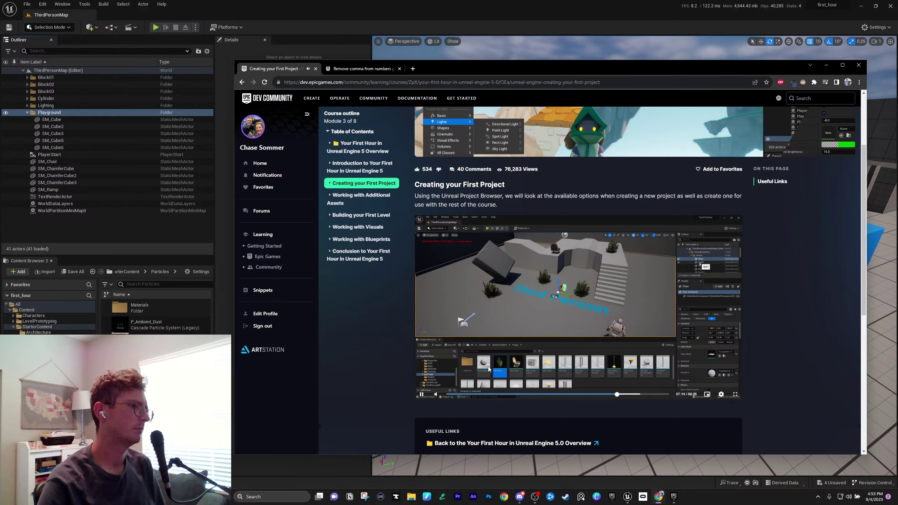
pyautogui.click(538, 321)
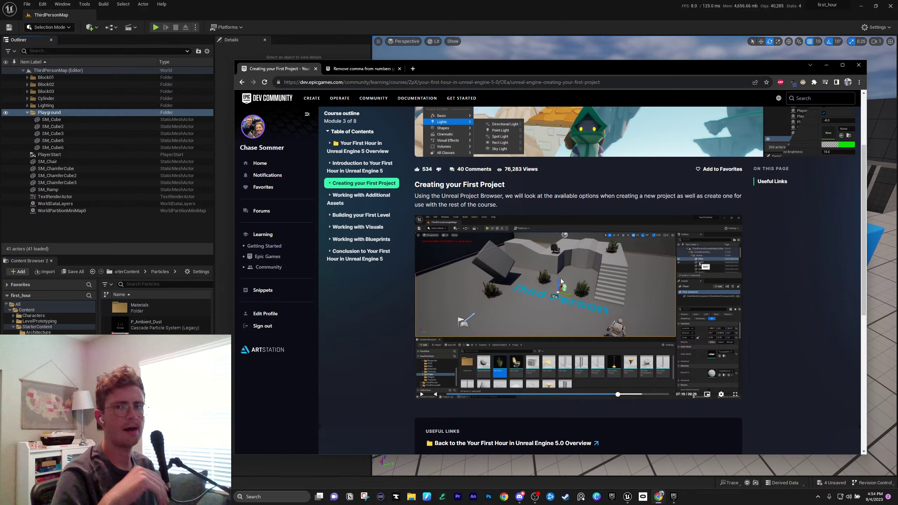
pyautogui.click(573, 318)
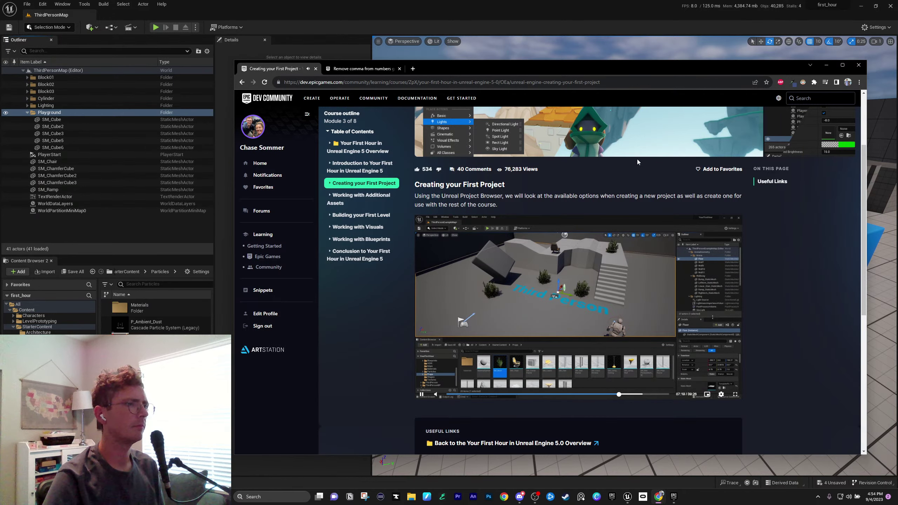
pyautogui.doubleClick(610, 67)
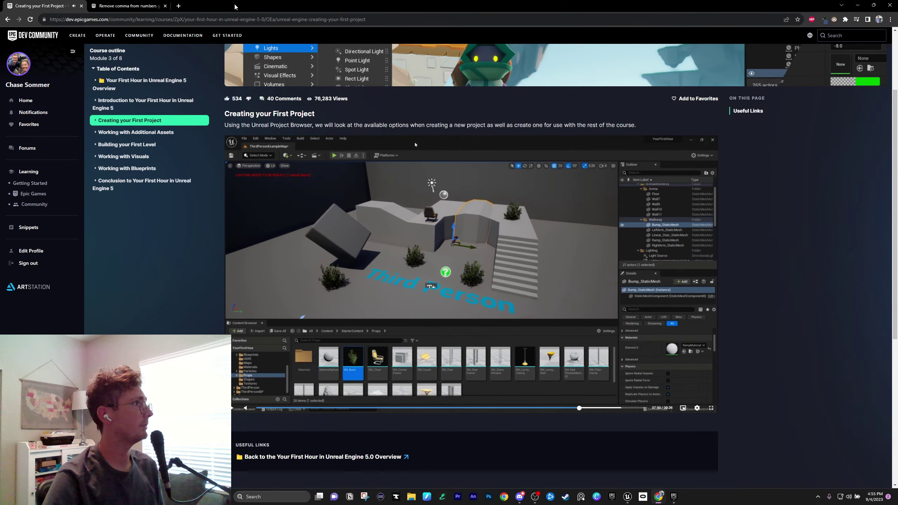
pyautogui.moveTo(236, 7); pyautogui.dragTo(897, 156)
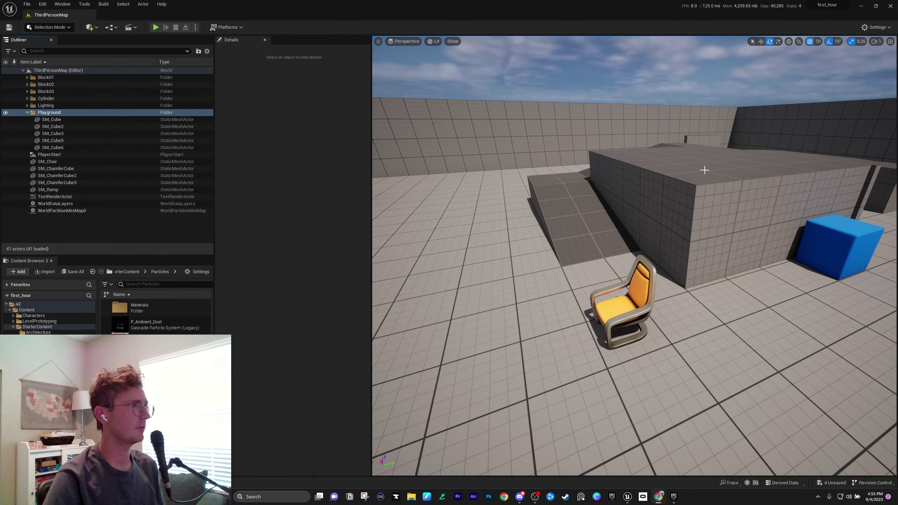
# Select SM_Cube3 in the Playground folder, show All property categories in its details, and select the orange chair
pyautogui.click(94, 135)
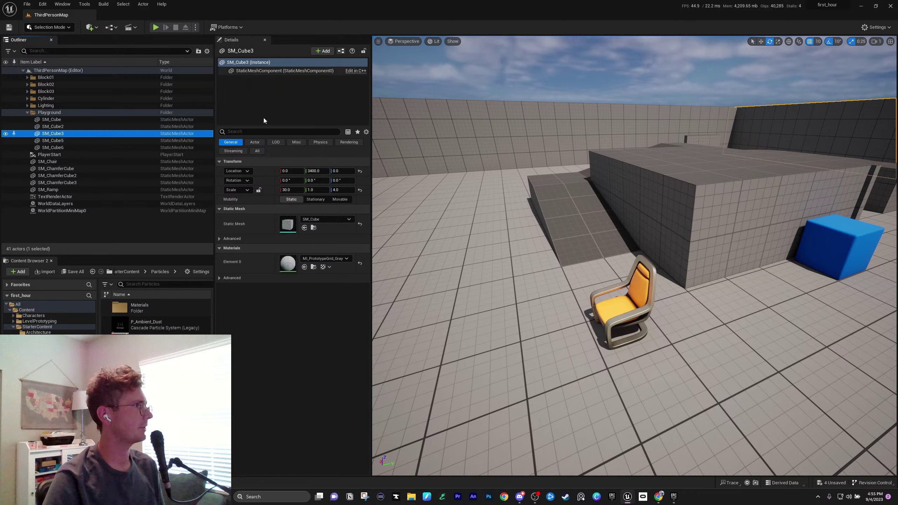
pyautogui.click(258, 151)
pyautogui.click(635, 315)
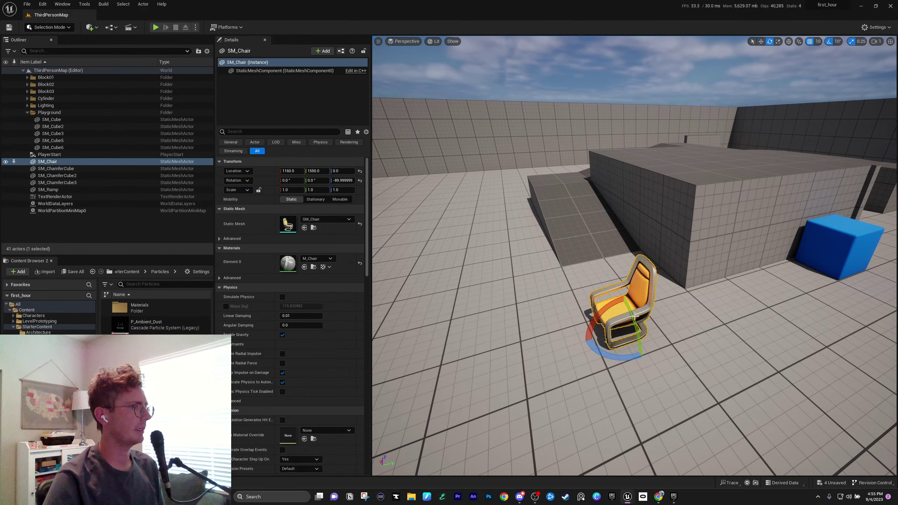
# Activate the Select objects tool and try it on the large block beside the ramp, leaving the orange chair selected
pyautogui.click(753, 41)
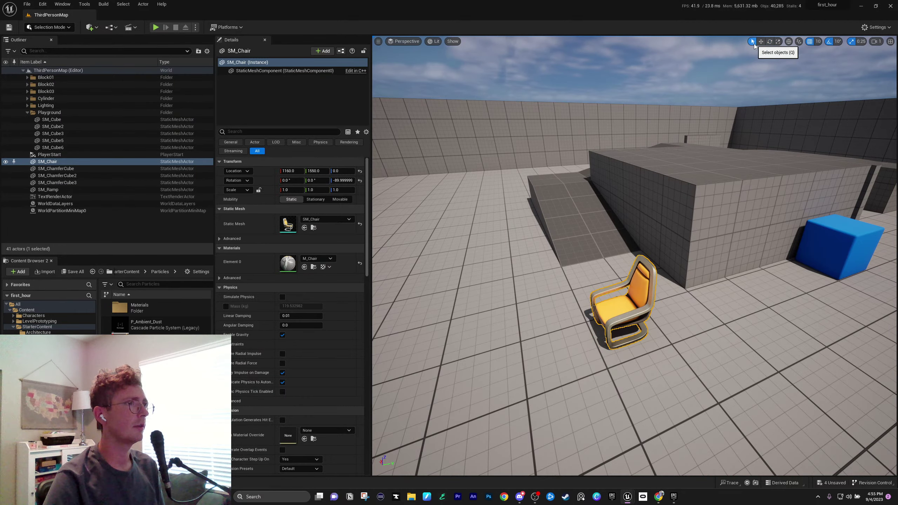
pyautogui.click(695, 232)
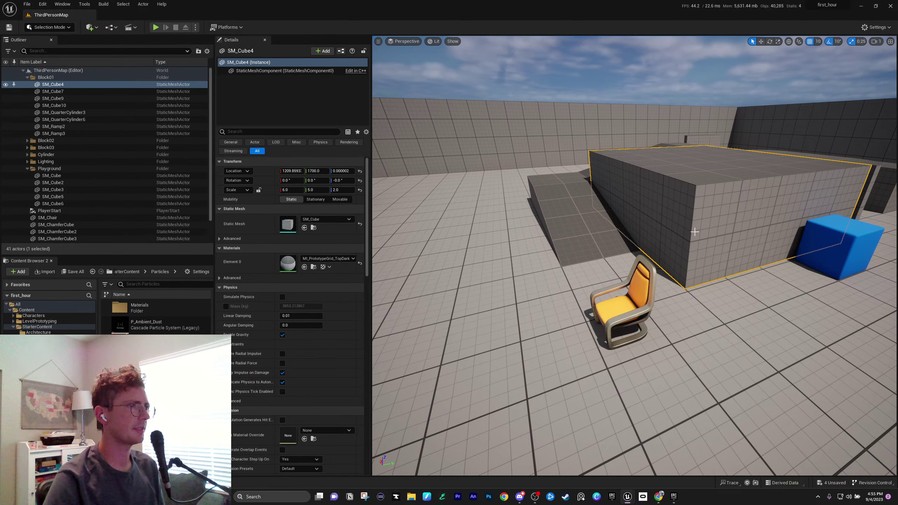
pyautogui.click(652, 291)
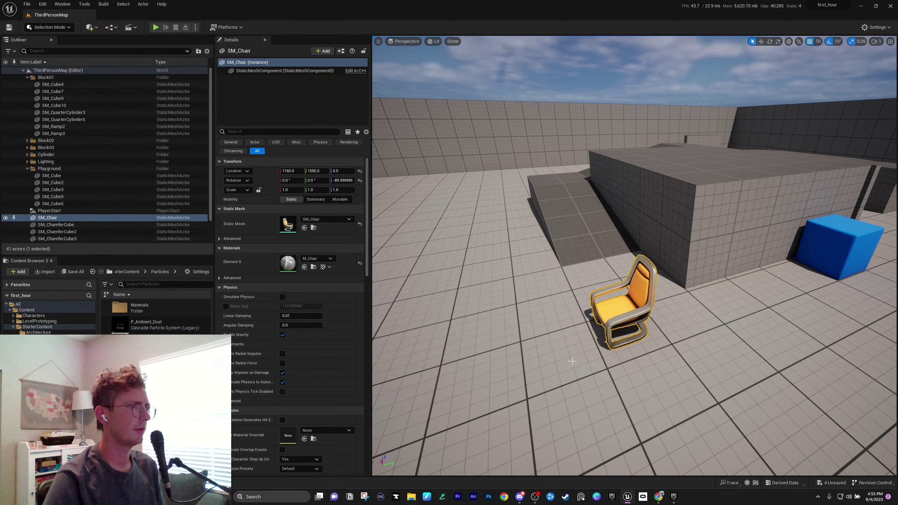
pyautogui.moveTo(653, 291)
pyautogui.mouseDown(button='right')
pyautogui.moveTo(711, 255)
pyautogui.moveTo(654, 301)
pyautogui.mouseUp(button='right')
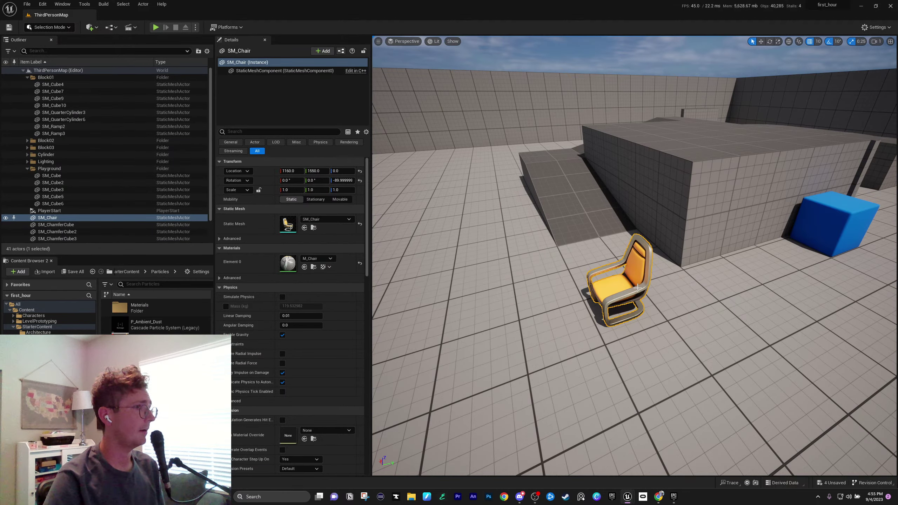
# Collapse all expanded property categories in the chair's details, from Transform down to Actor
pyautogui.click(231, 162)
pyautogui.click(232, 172)
pyautogui.click(232, 180)
pyautogui.click(232, 191)
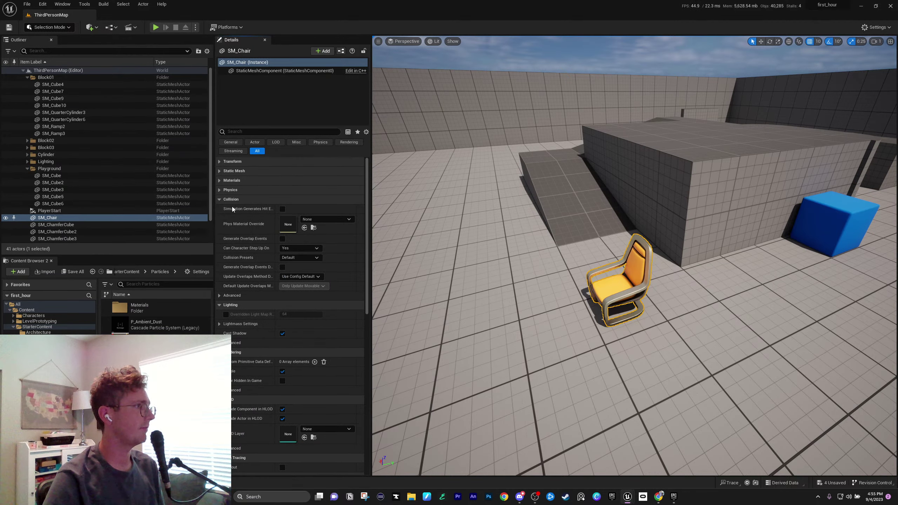
pyautogui.click(232, 200)
pyautogui.click(232, 209)
pyautogui.click(233, 219)
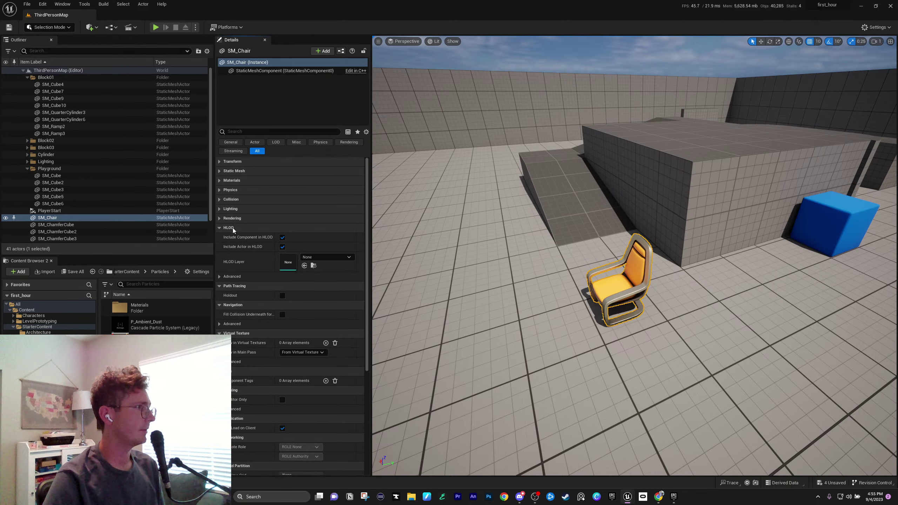
pyautogui.click(233, 227)
pyautogui.click(234, 238)
pyautogui.click(234, 247)
pyautogui.click(234, 255)
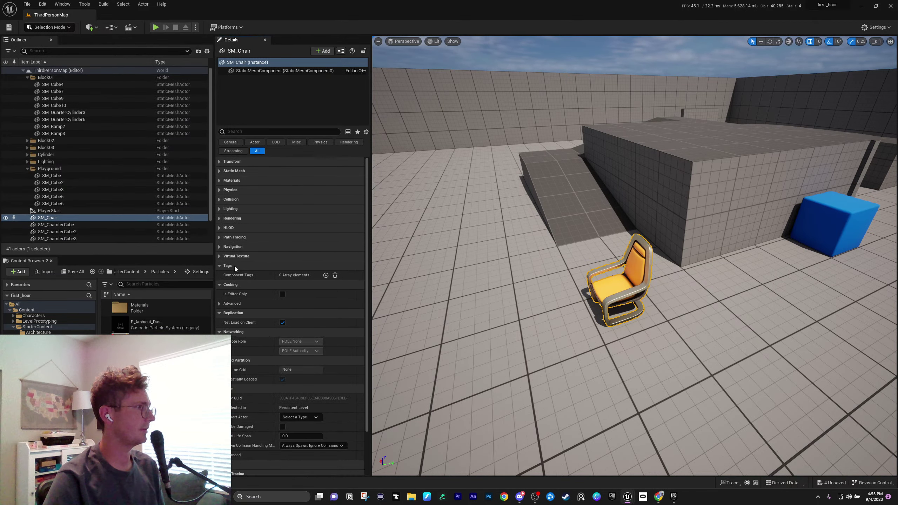
pyautogui.click(234, 265)
pyautogui.click(236, 275)
pyautogui.click(244, 285)
pyautogui.click(252, 294)
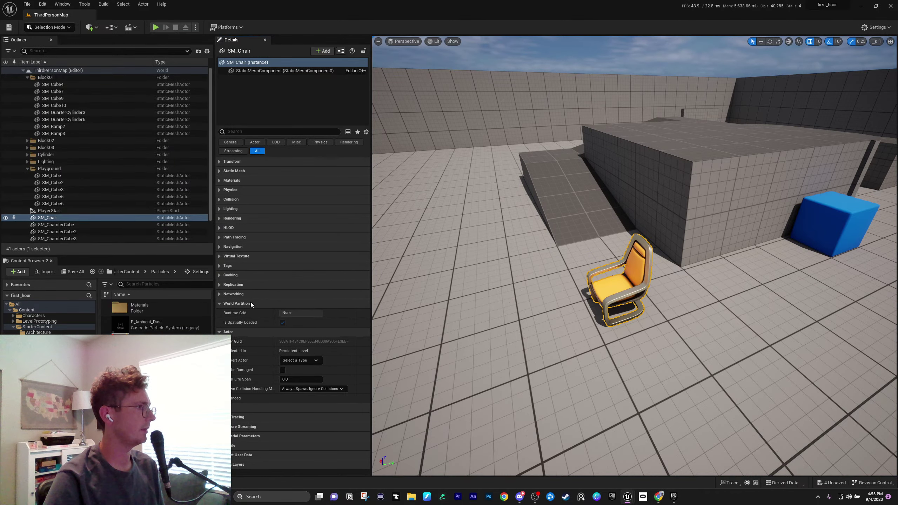
pyautogui.click(250, 303)
pyautogui.click(247, 313)
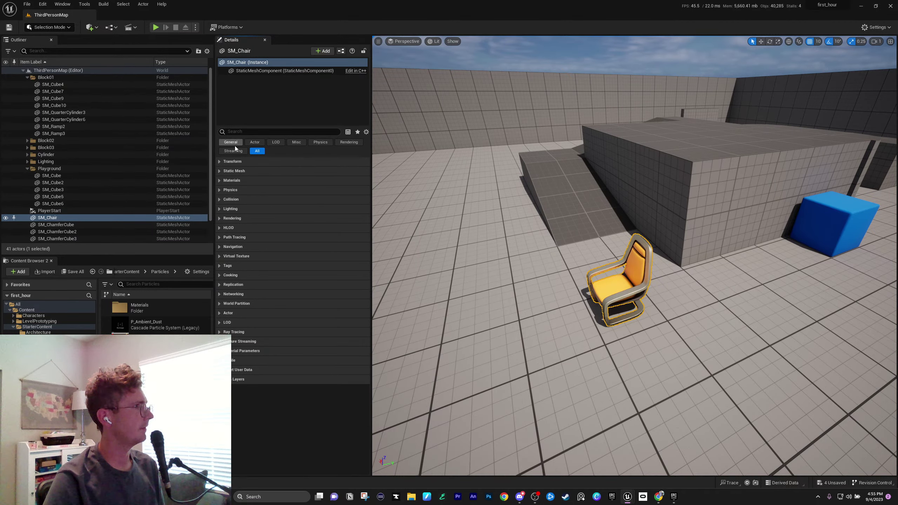
# Expand the chair's Transform properties, shift its location to about X 1188, Y 1489, and collapse the category again
pyautogui.click(220, 162)
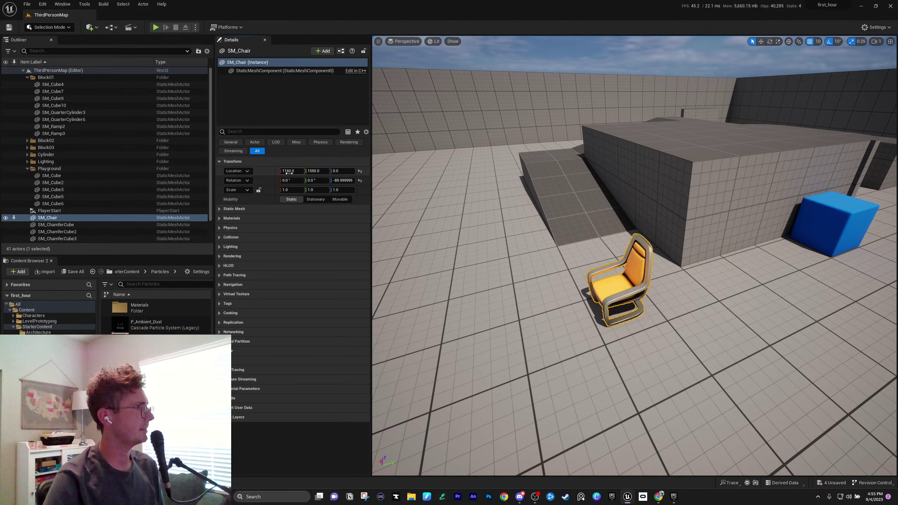
pyautogui.moveTo(292, 171)
pyautogui.mouseDown()
pyautogui.moveTo(283, 171)
pyautogui.moveTo(317, 170)
pyautogui.moveTo(299, 171)
pyautogui.mouseUp()
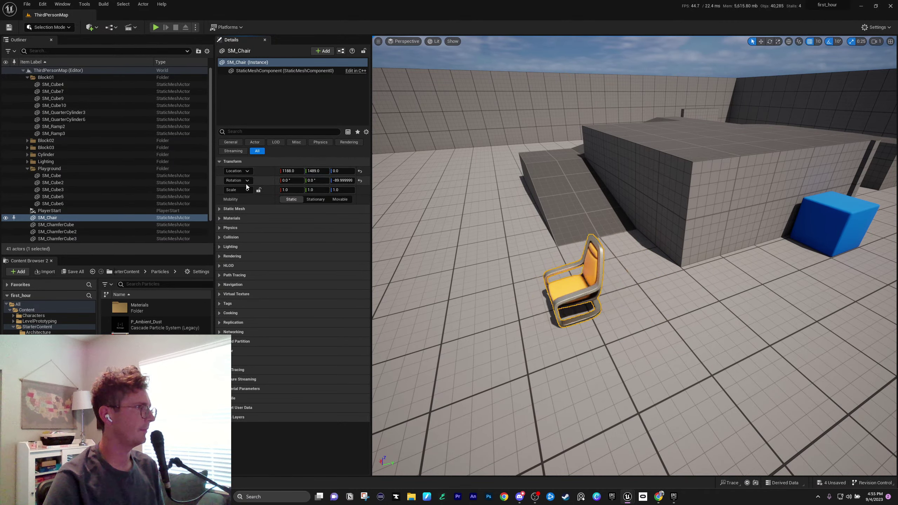
pyautogui.click(220, 162)
# Examine the chair's Static Mesh and Materials properties in turn and expand its Physics category
pyautogui.click(222, 171)
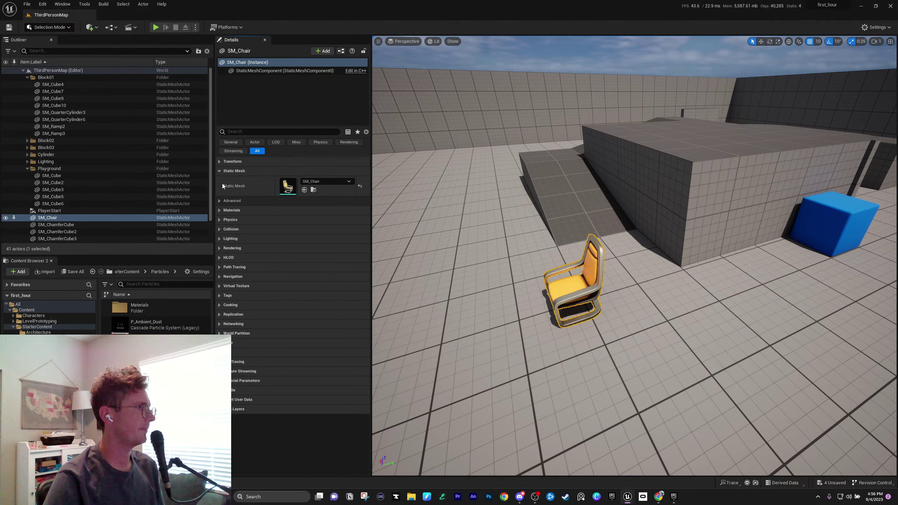
pyautogui.click(224, 171)
pyautogui.click(232, 181)
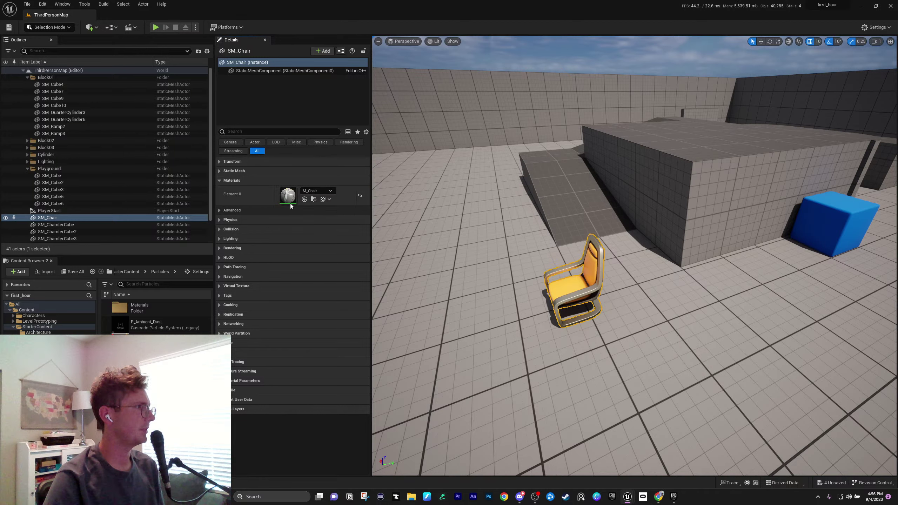
pyautogui.click(233, 181)
pyautogui.click(244, 190)
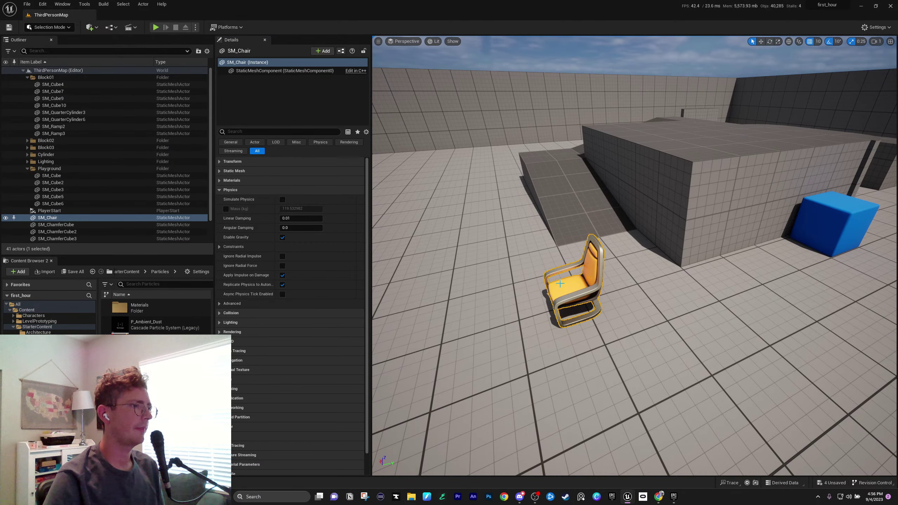
# Raise the chair into the air above the floor with the move tool and play-test the level
pyautogui.click(762, 41)
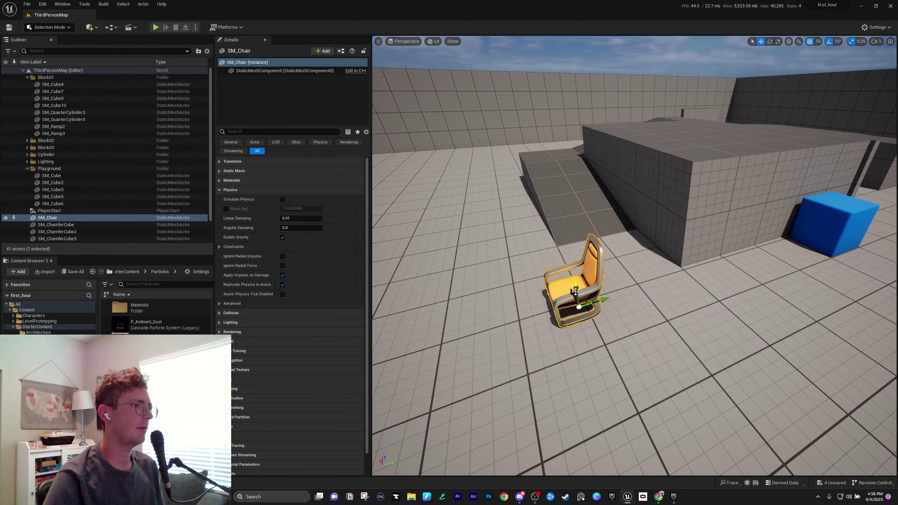
pyautogui.moveTo(573, 290); pyautogui.dragTo(562, 177)
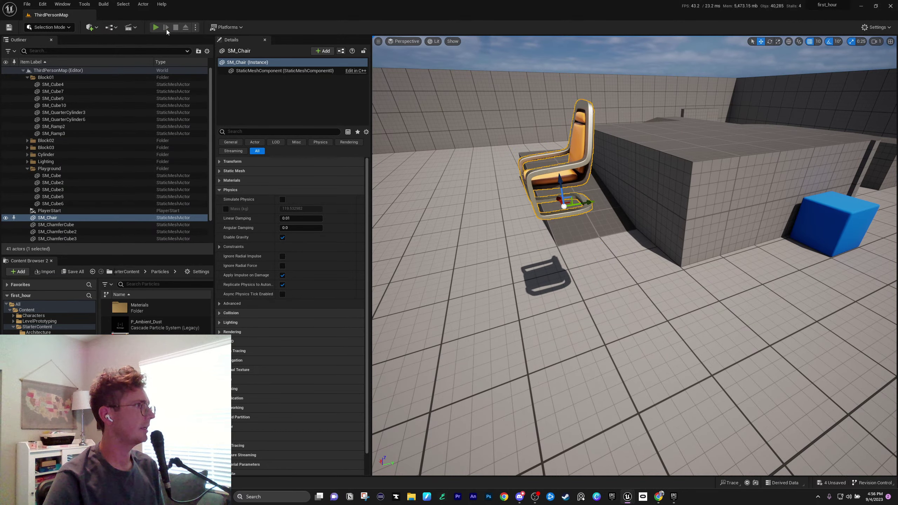
pyautogui.hotkey('alt', 'p')
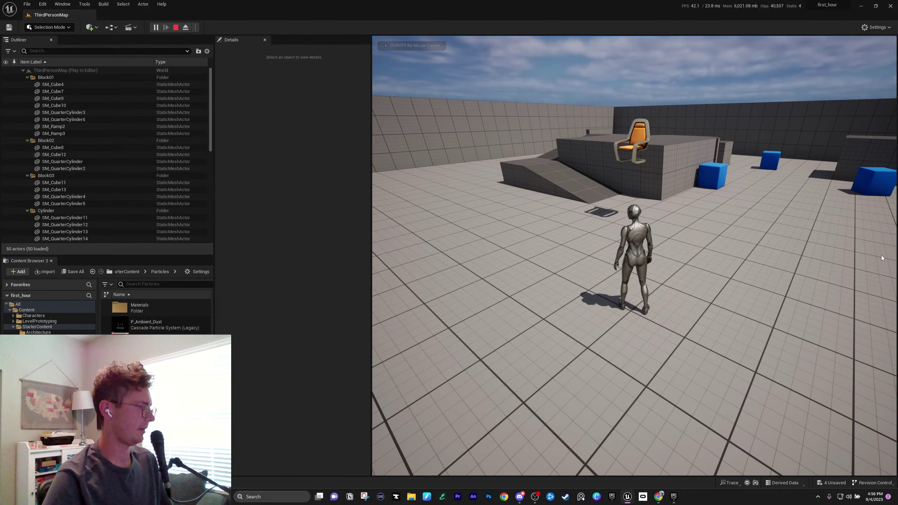
pyautogui.press('Escape')
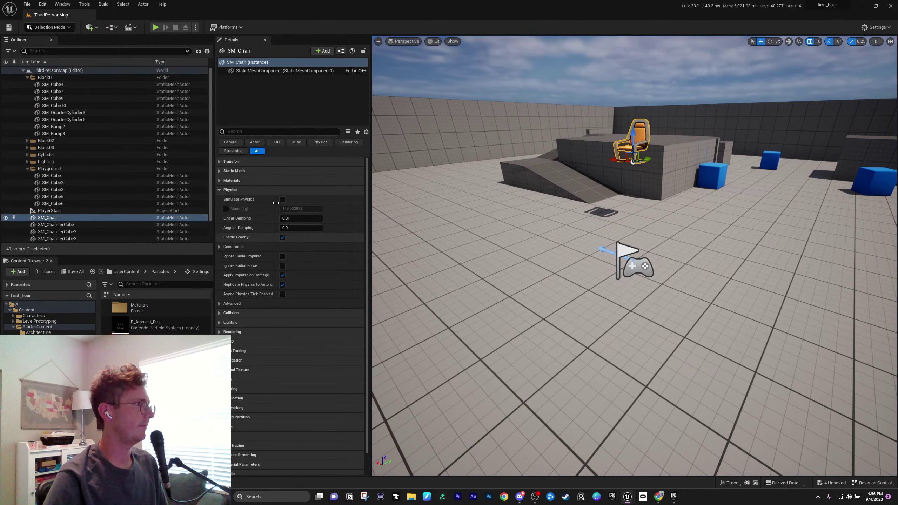
# Enable Simulate Physics for the floating chair, play-test the level and stop the play session
pyautogui.click(282, 200)
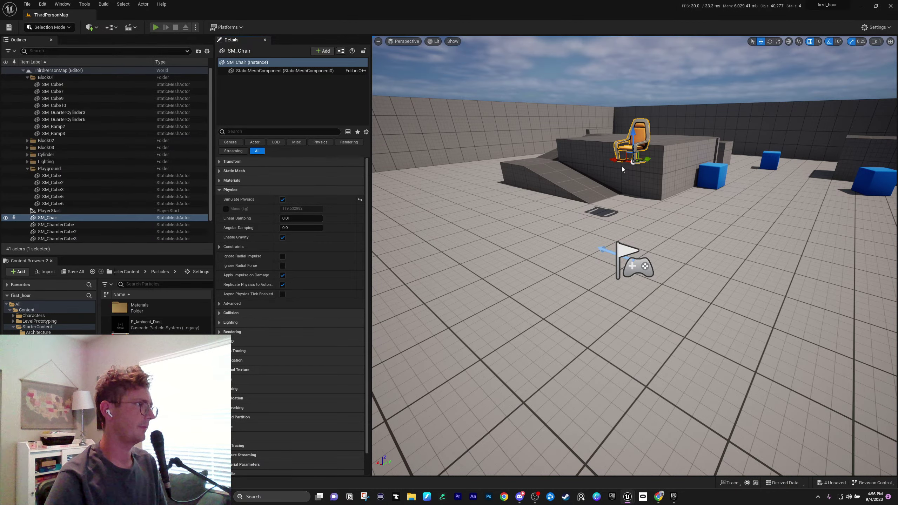
pyautogui.hotkey('alt', 'p')
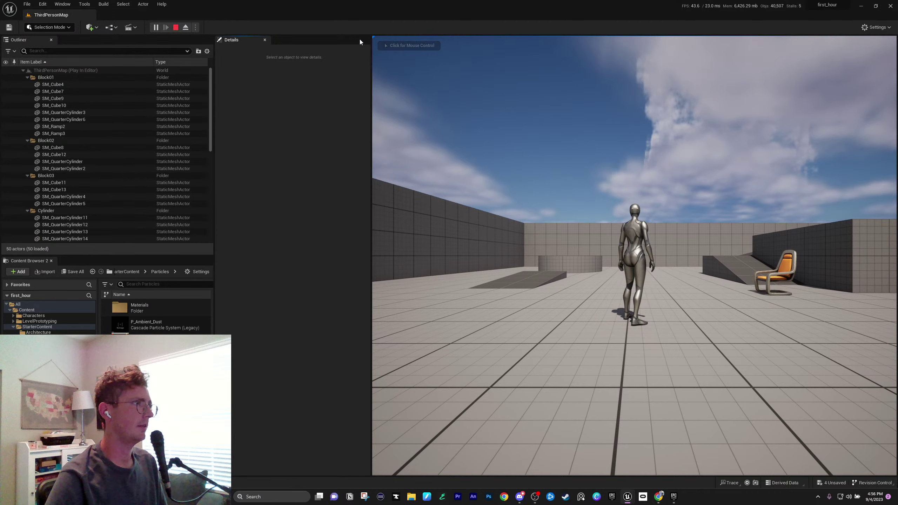
pyautogui.click(176, 27)
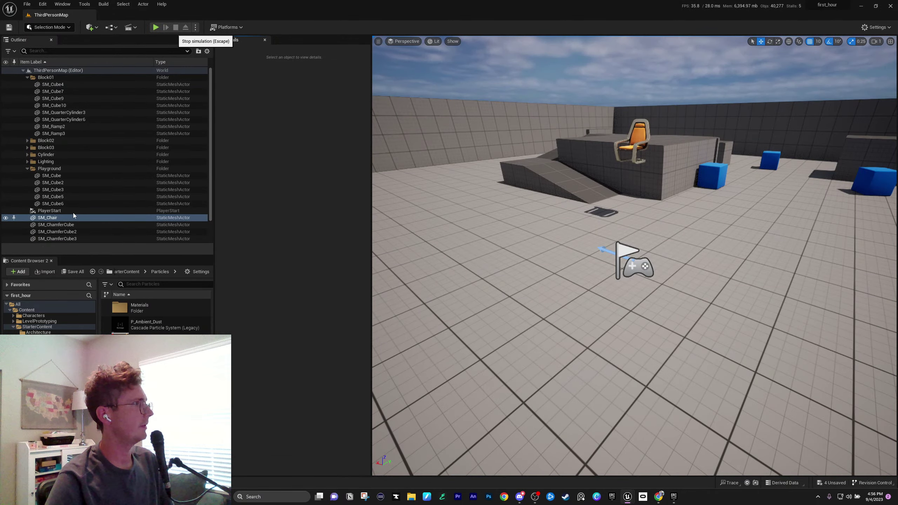
# Focus the view on the chair from the object list and select the large block behind it
pyautogui.doubleClick(61, 217)
pyautogui.moveTo(547, 166); pyautogui.dragTo(598, 149, button='right')
pyautogui.press('w')
pyautogui.moveTo(566, 188); pyautogui.dragTo(566, 248, button='right')
pyautogui.press('s')
pyautogui.click(643, 184)
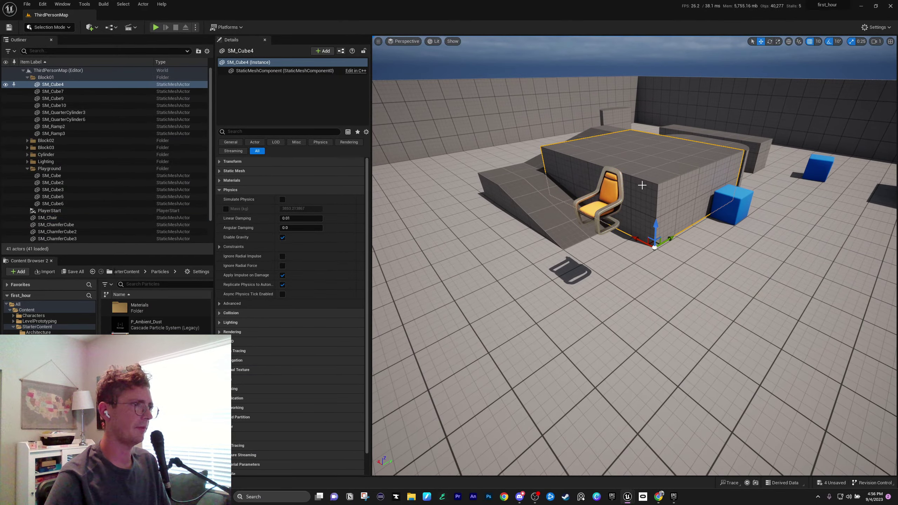
# Select the flat ramp and a quarter section of the round platform, and return the view to the floating chair
pyautogui.moveTo(643, 185); pyautogui.dragTo(550, 170, button='right')
pyautogui.press('d')
pyautogui.press('s')
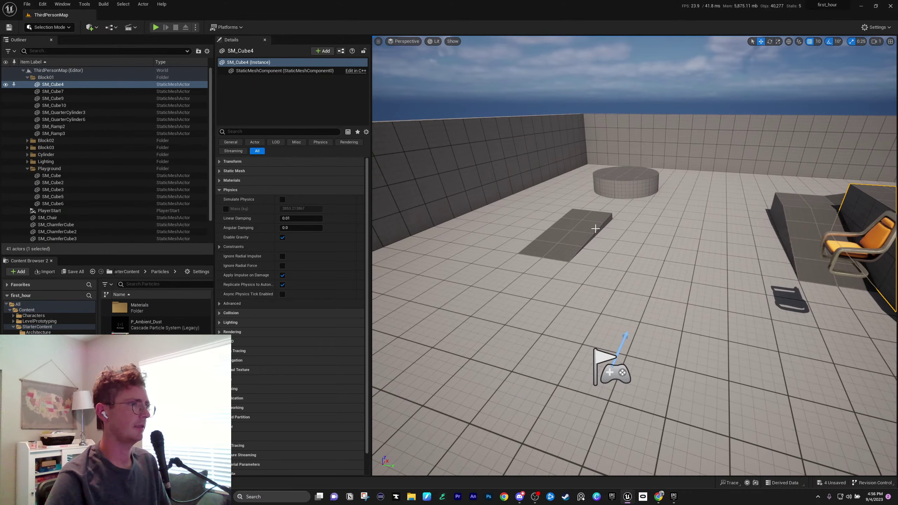
pyautogui.click(596, 226)
pyautogui.moveTo(596, 227); pyautogui.dragTo(594, 200, button='right')
pyautogui.press('w')
pyautogui.click(573, 257)
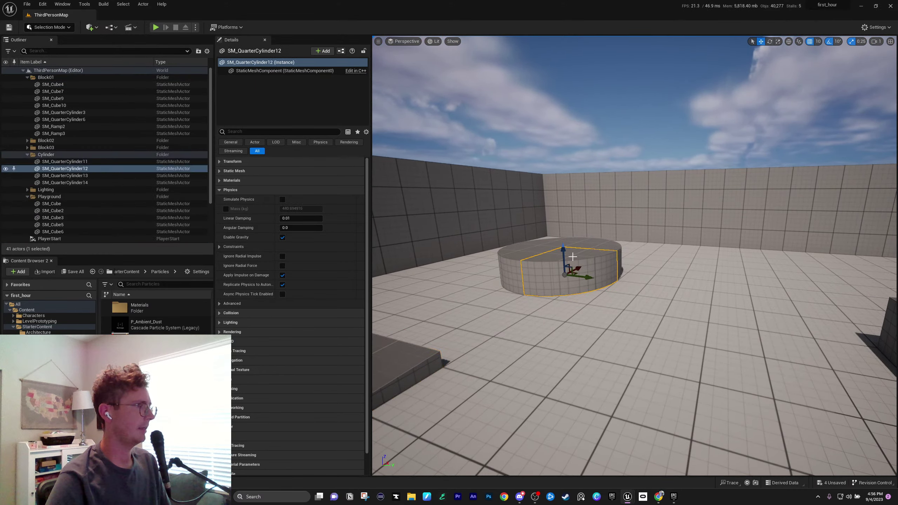
pyautogui.moveTo(572, 257); pyautogui.dragTo(499, 248, button='right')
pyautogui.press('d')
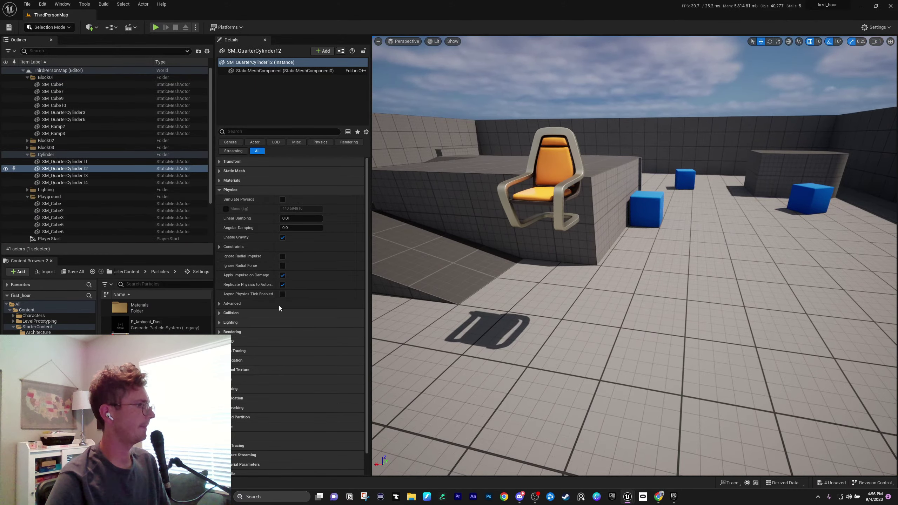
# Place the P_Explosion effect at about X 1090, Y 1570 and the P_Fire effect at about X 870, Y 1590 on the floor
pyautogui.click(168, 342)
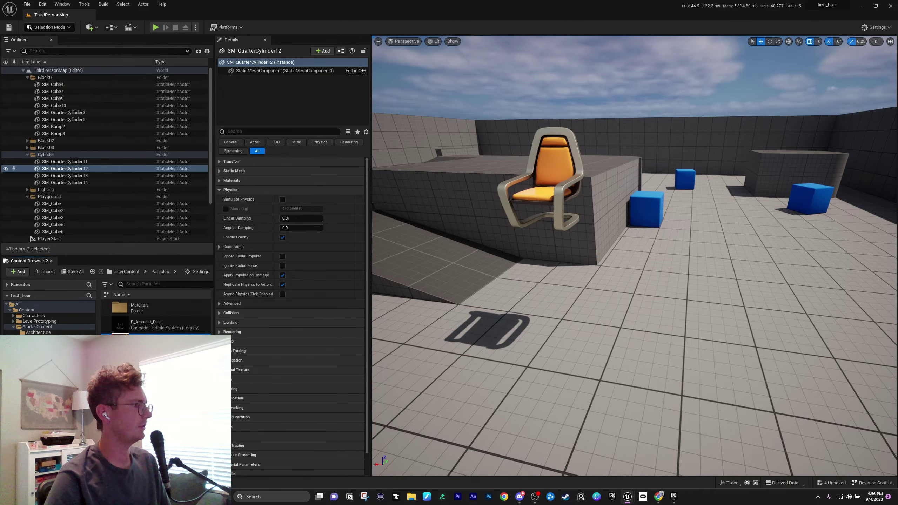
pyautogui.moveTo(169, 342); pyautogui.dragTo(647, 298)
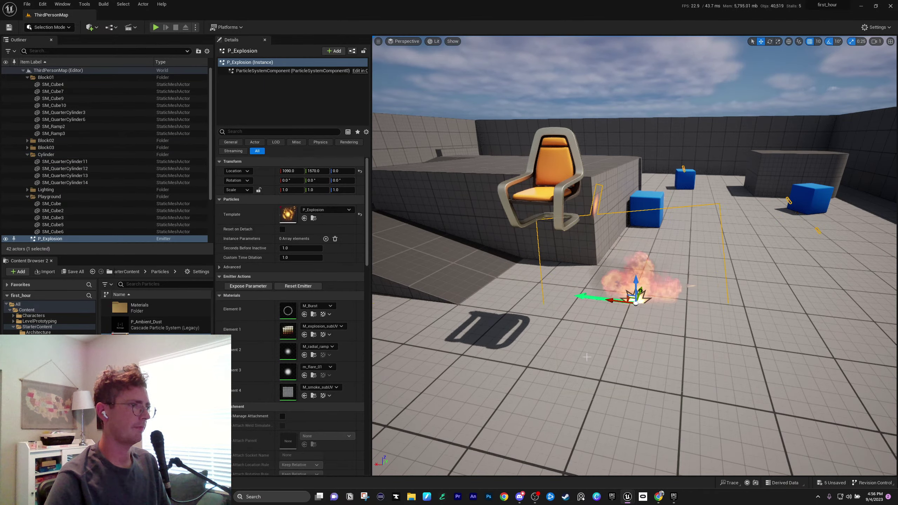
pyautogui.press('d')
pyautogui.moveTo(583, 356); pyautogui.dragTo(551, 353, button='right')
pyautogui.moveTo(167, 341); pyautogui.dragTo(683, 323)
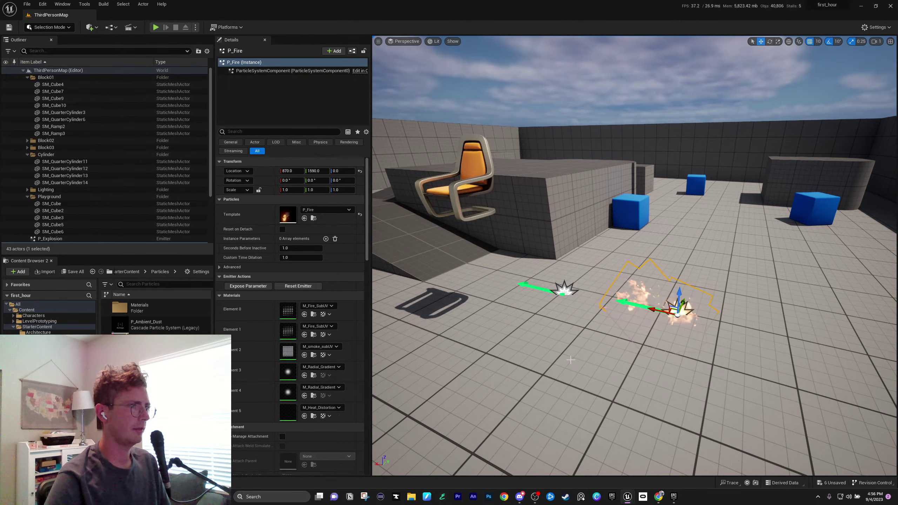
# Examine the placed fire effect in the level from closer and farther away
pyautogui.moveTo(570, 360)
pyautogui.mouseDown(button='right')
pyautogui.moveTo(609, 336)
pyautogui.moveTo(580, 361)
pyautogui.moveTo(582, 393)
pyautogui.moveTo(598, 403)
pyautogui.moveTo(595, 354)
pyautogui.moveTo(597, 382)
pyautogui.moveTo(645, 297)
pyautogui.mouseUp(button='right')
pyautogui.press('w')
pyautogui.press('w')
pyautogui.press('s')
pyautogui.press('w')
pyautogui.press('s')
pyautogui.press('w')
pyautogui.press('s')
pyautogui.press('w')
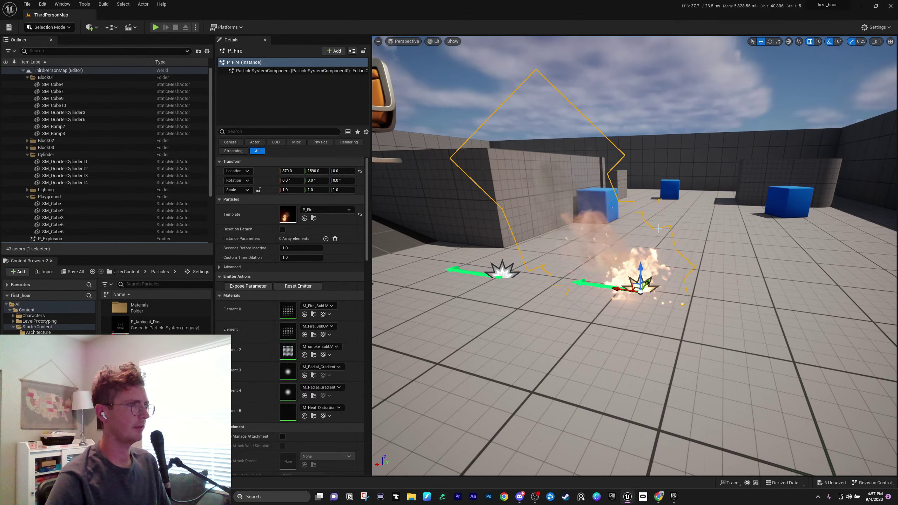
# Look through the fire effect's details and collapse its Particles, Emitter Actions, Materials and Transform categories
pyautogui.scroll(-2, 306, 285)
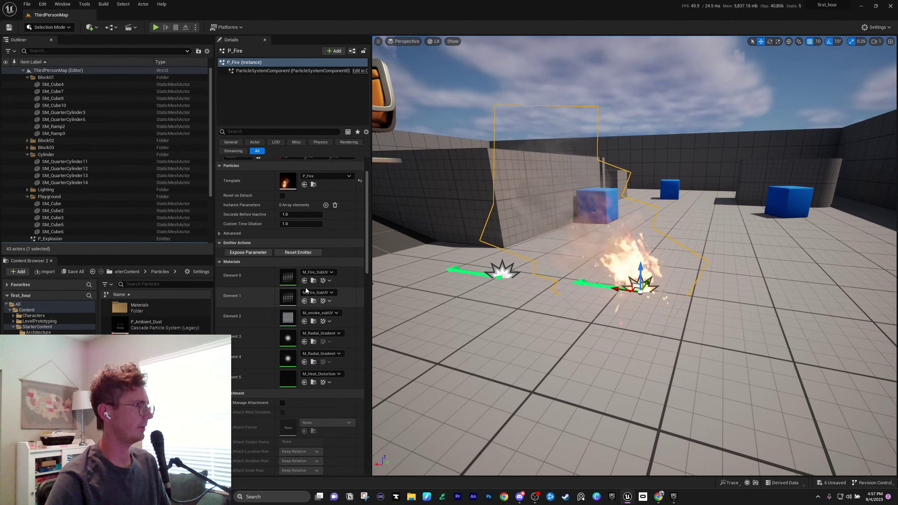
pyautogui.scroll(2, 306, 288)
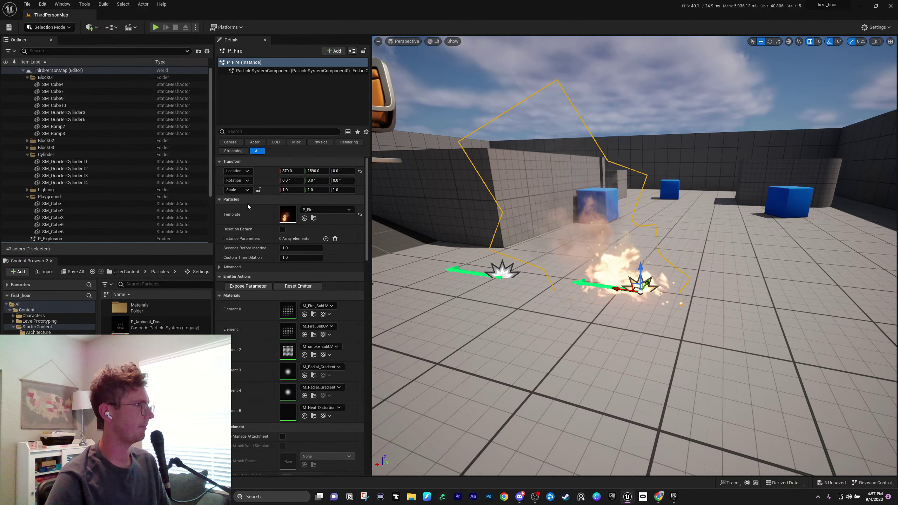
pyautogui.click(233, 199)
pyautogui.click(233, 209)
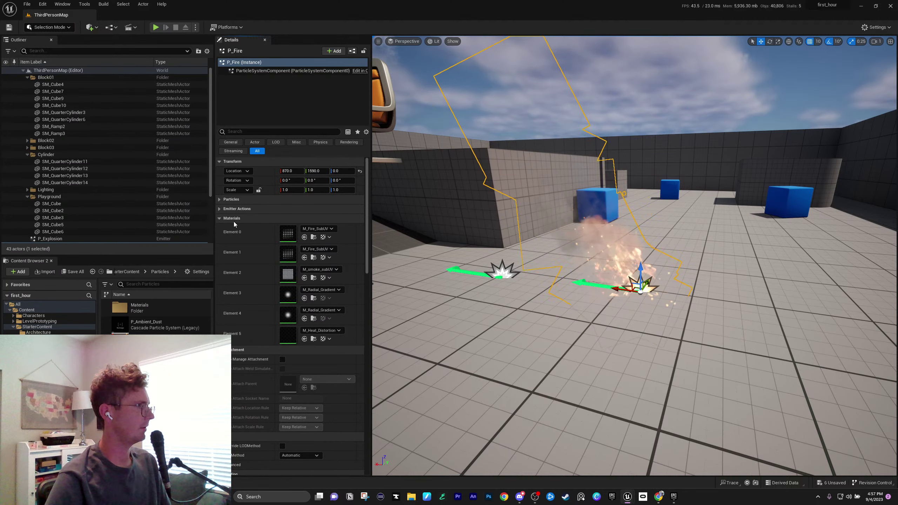
pyautogui.click(235, 219)
pyautogui.click(246, 162)
# Browse the fire effect's details by section filter, covering General, Actor, LOD, Misc, Physics and Rendering
pyautogui.click(241, 152)
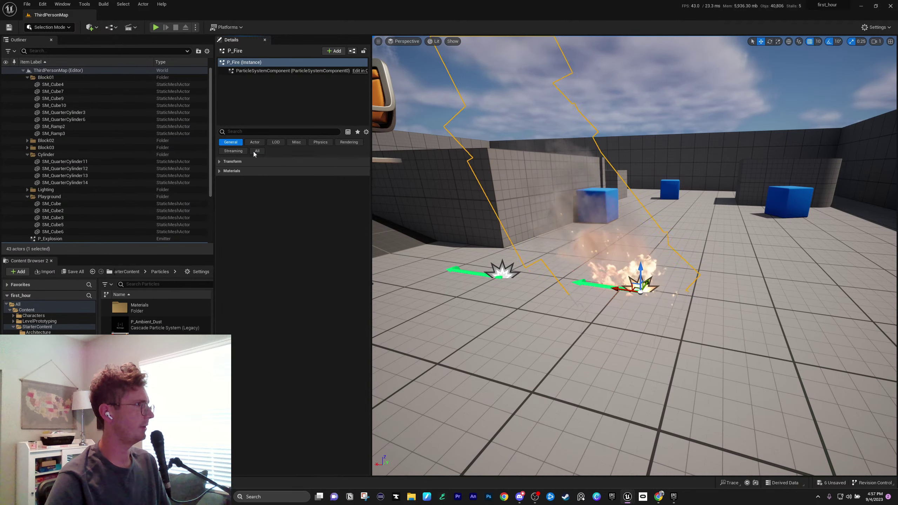
pyautogui.click(253, 142)
pyautogui.click(276, 143)
pyautogui.click(296, 143)
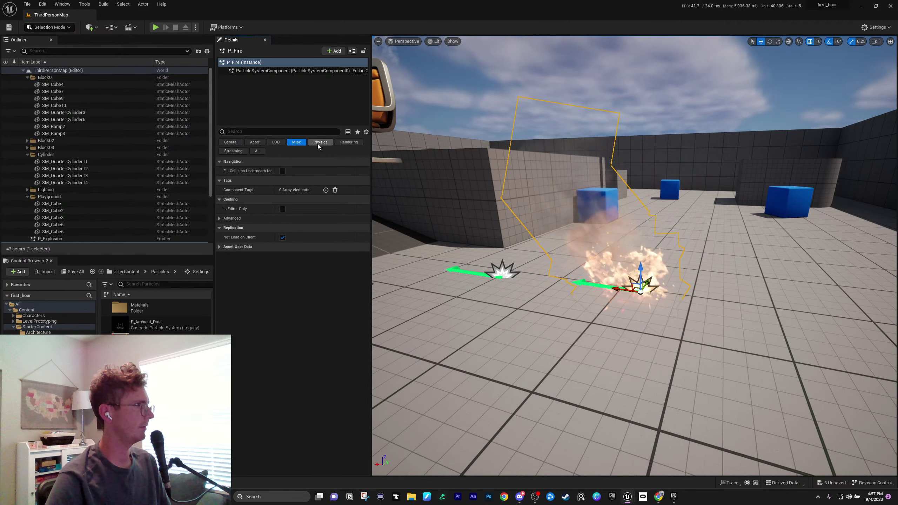
pyautogui.click(320, 143)
pyautogui.click(344, 143)
pyautogui.click(320, 143)
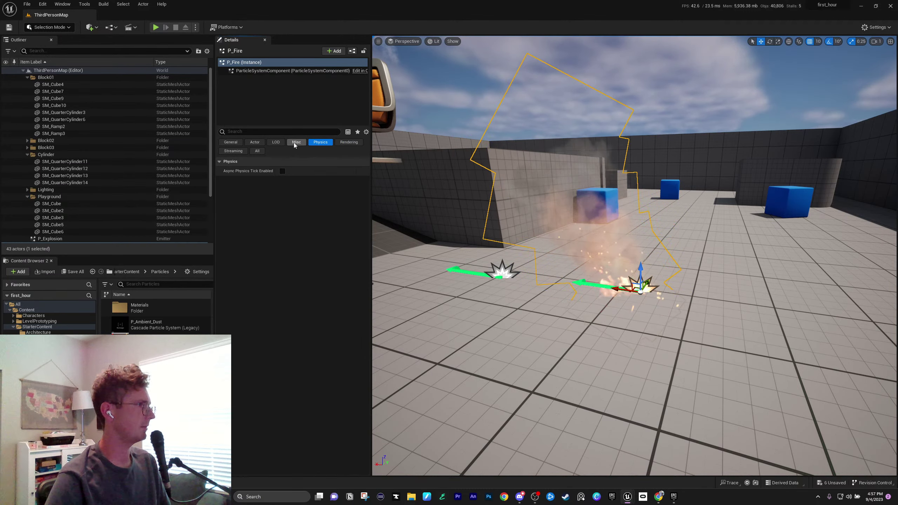
pyautogui.click(296, 142)
pyautogui.click(276, 143)
pyautogui.click(255, 151)
pyautogui.click(233, 143)
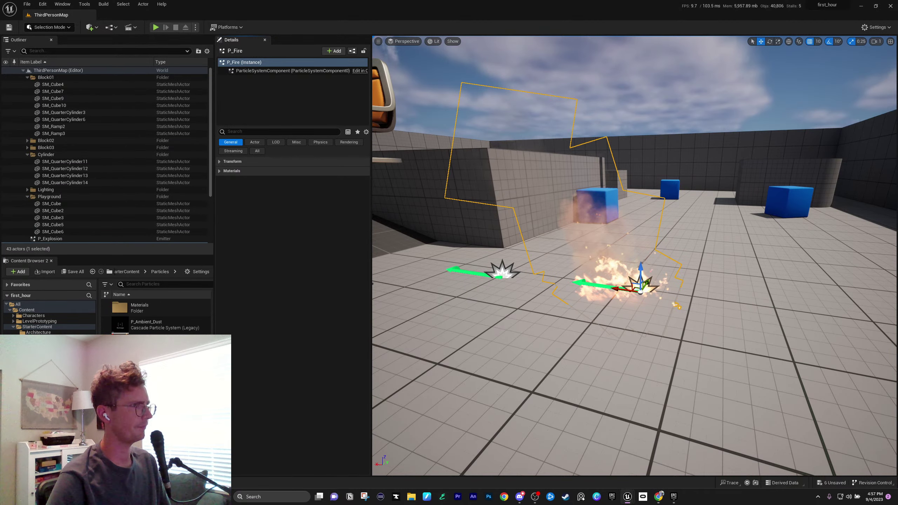
# Select the level's floor and switch to the Creating your First Project lesson video in the browser
pyautogui.rightClick(557, 243)
pyautogui.click(552, 352)
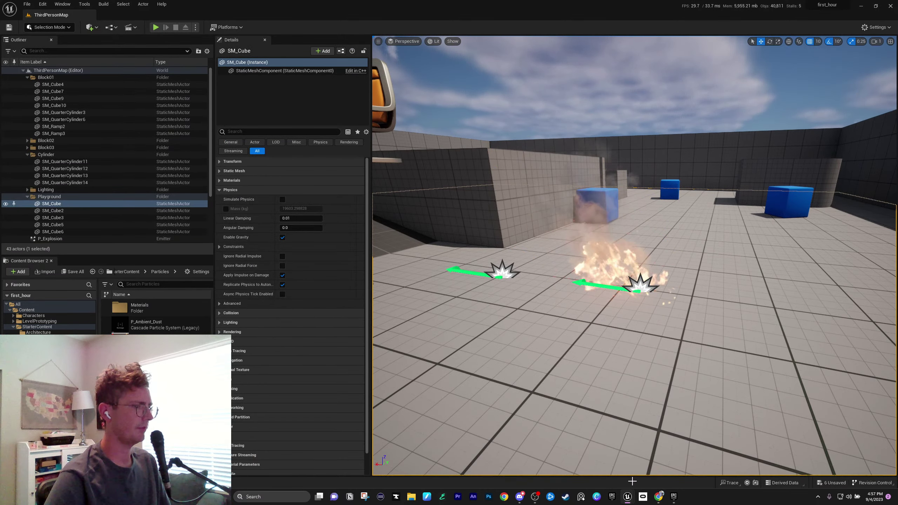
pyautogui.moveTo(659, 497)
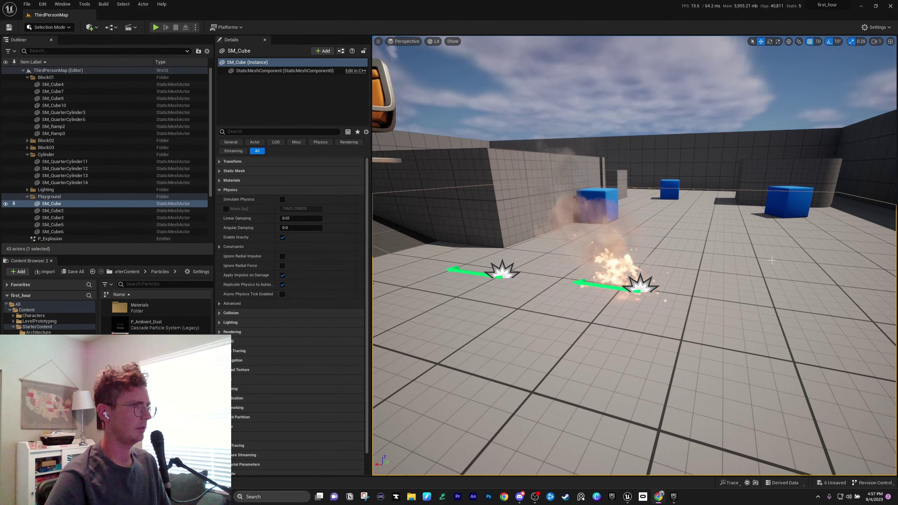
pyautogui.hotkey('alt', 'Tab')
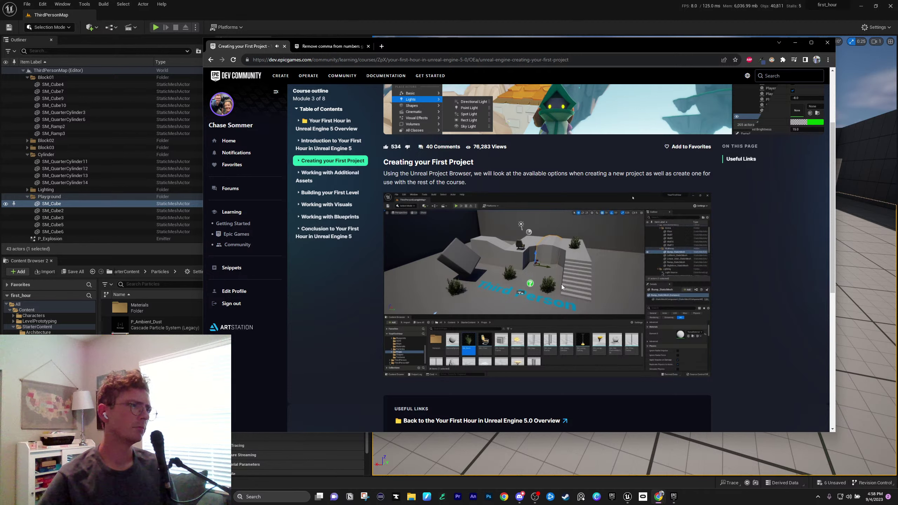
pyautogui.moveTo(606, 243)
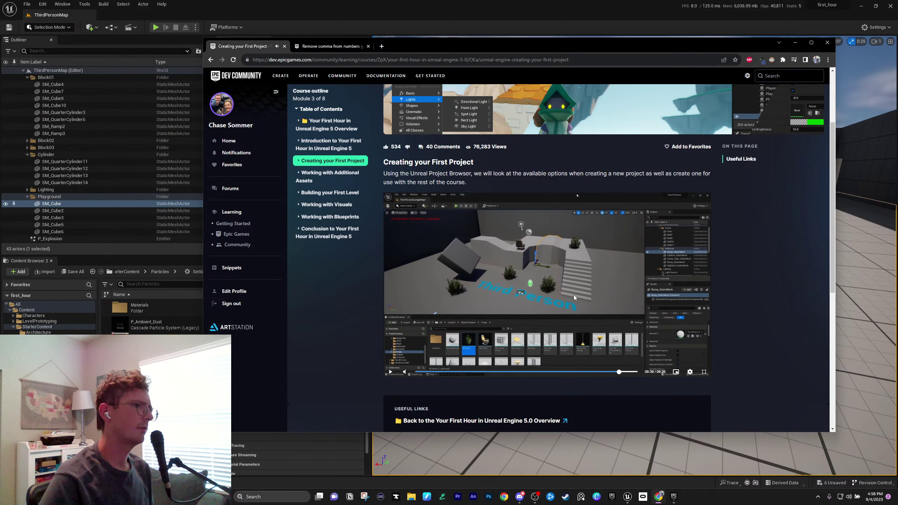
# Review the level editor's Settings options in Unreal Editor and go back to the course page in the browser
pyautogui.hotkey('alt', 'Tab')
pyautogui.click(863, 28)
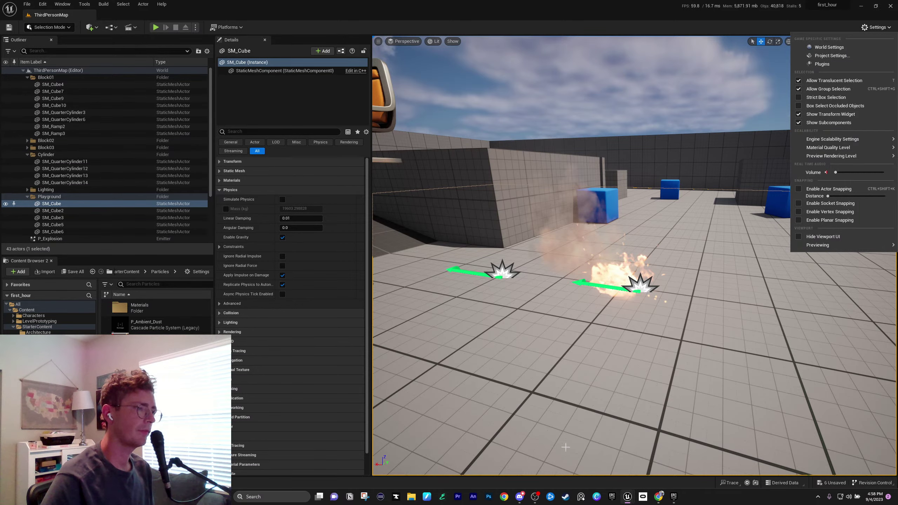
pyautogui.click(658, 496)
pyautogui.click(627, 458)
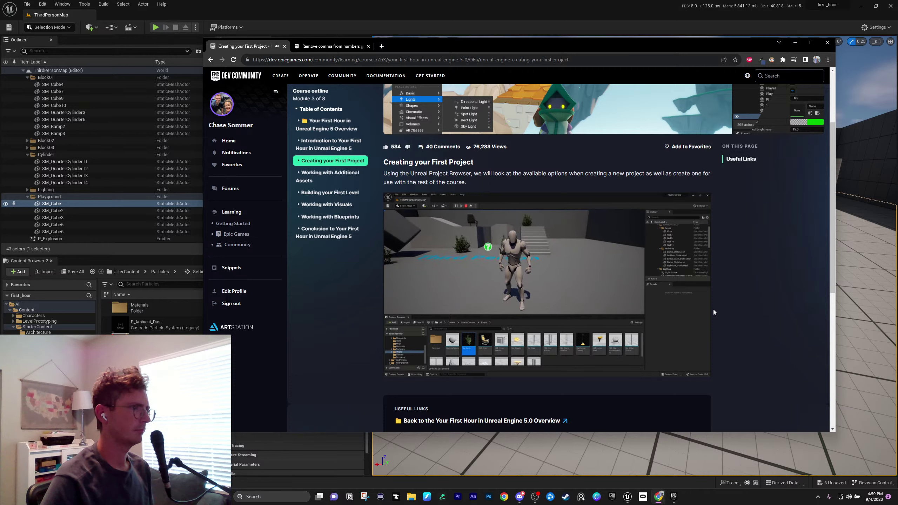
# Watch the Creating your First Project video to its end and look over the lesson page and course outline
pyautogui.moveTo(553, 293)
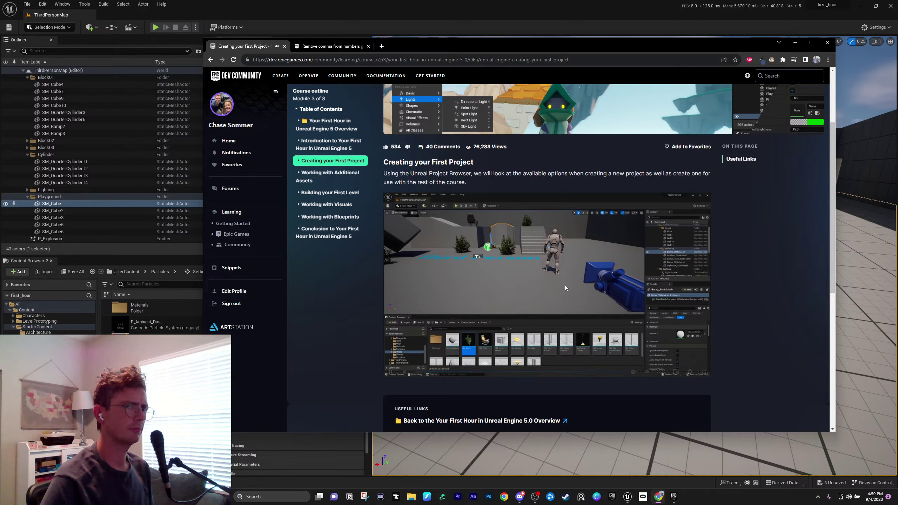
pyautogui.moveTo(576, 306)
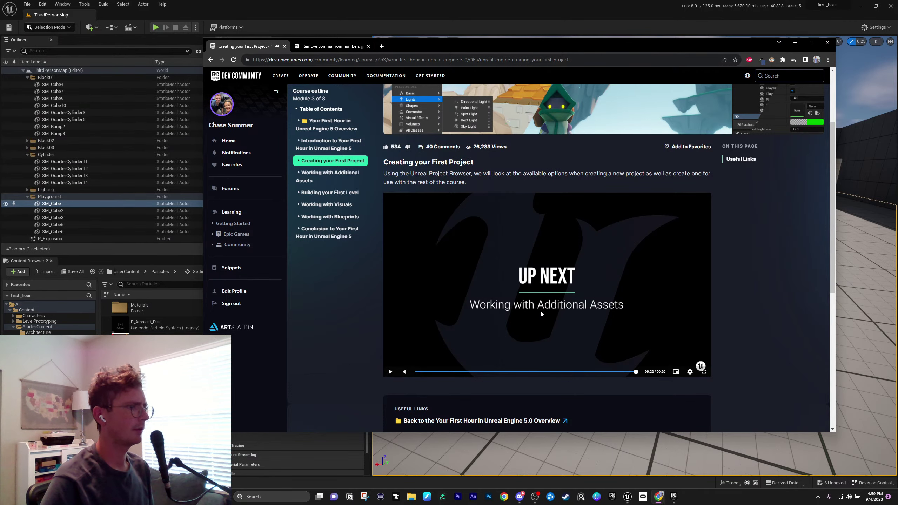
pyautogui.scroll(3, 470, 332)
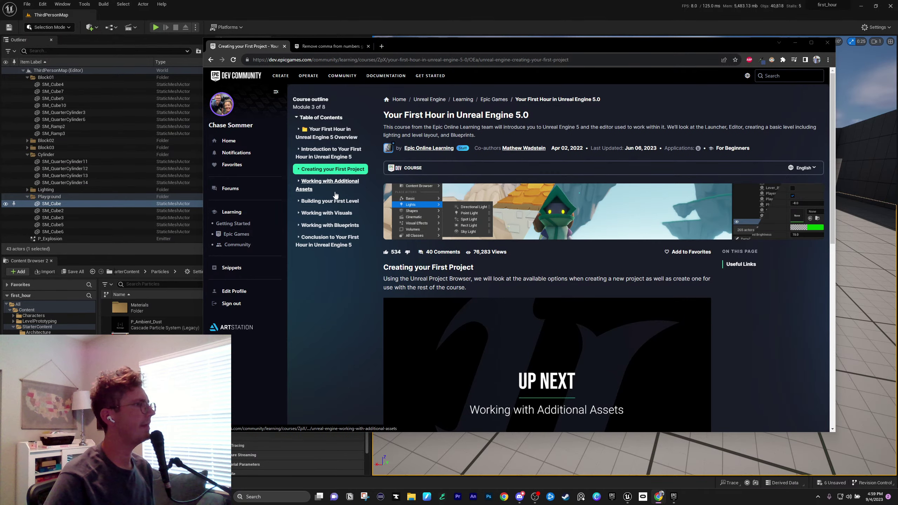
pyautogui.scroll(-5, 413, 244)
pyautogui.hotkey('alt', 'Tab')
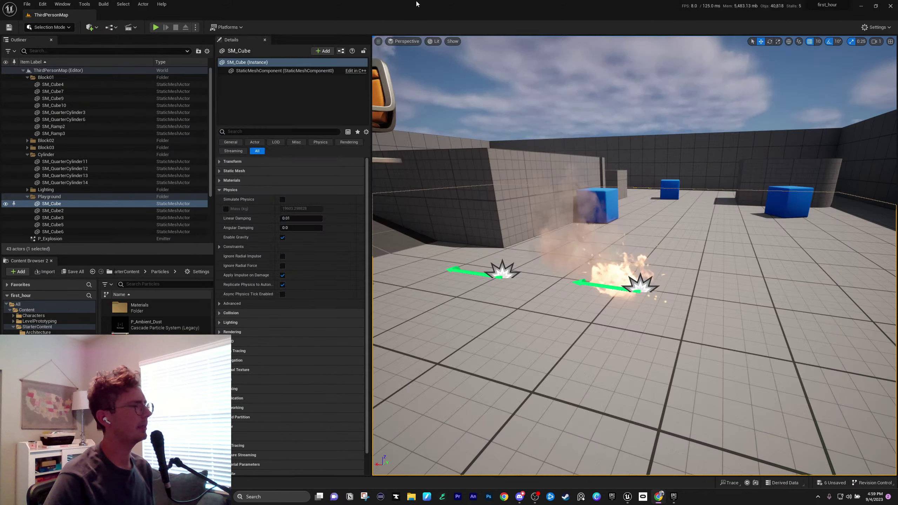
pyautogui.moveTo(413, 244); pyautogui.dragTo(334, 227, button='right')
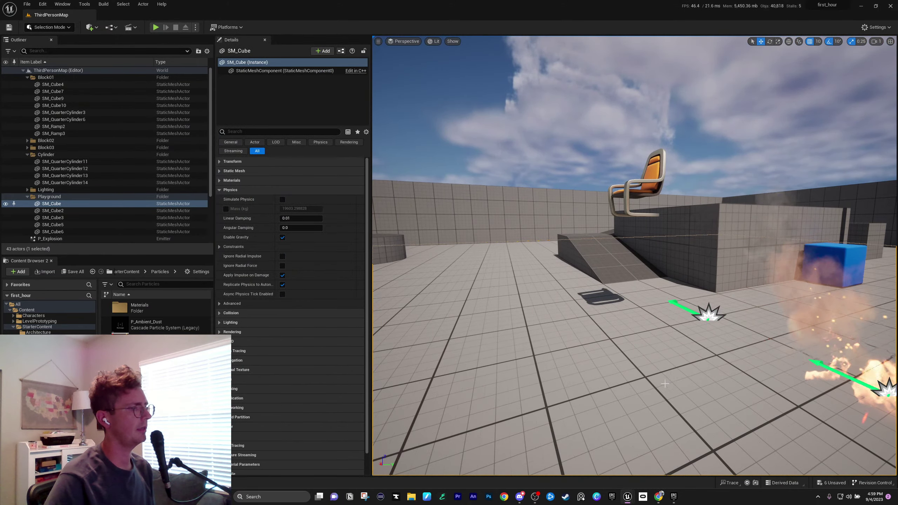
pyautogui.moveTo(659, 497)
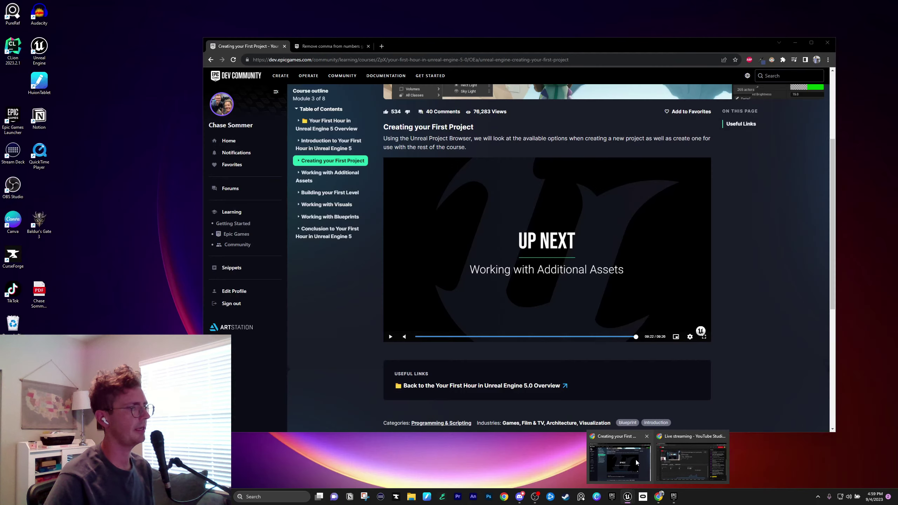
pyautogui.click(636, 459)
# Open the Working with Additional Assets lesson from the course outline and skim its page
pyautogui.scroll(-5, 598, 330)
pyautogui.scroll(5, 599, 331)
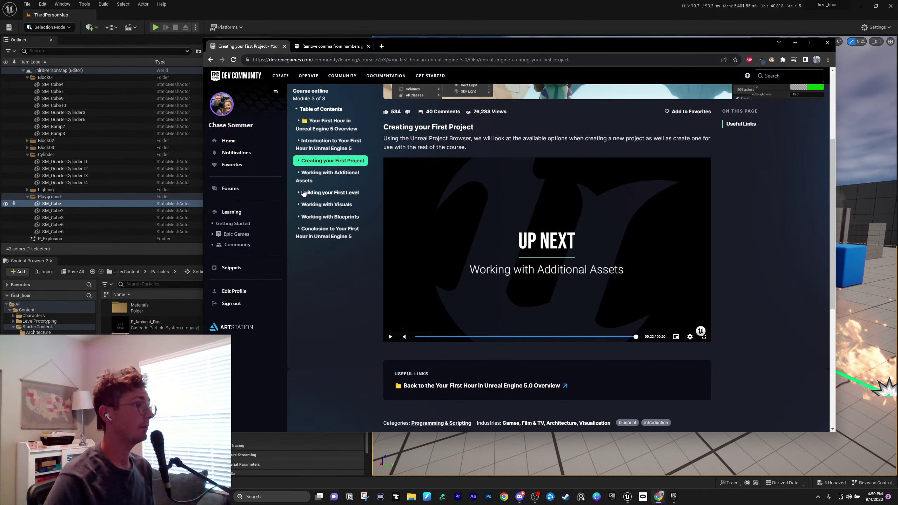
pyautogui.click(329, 174)
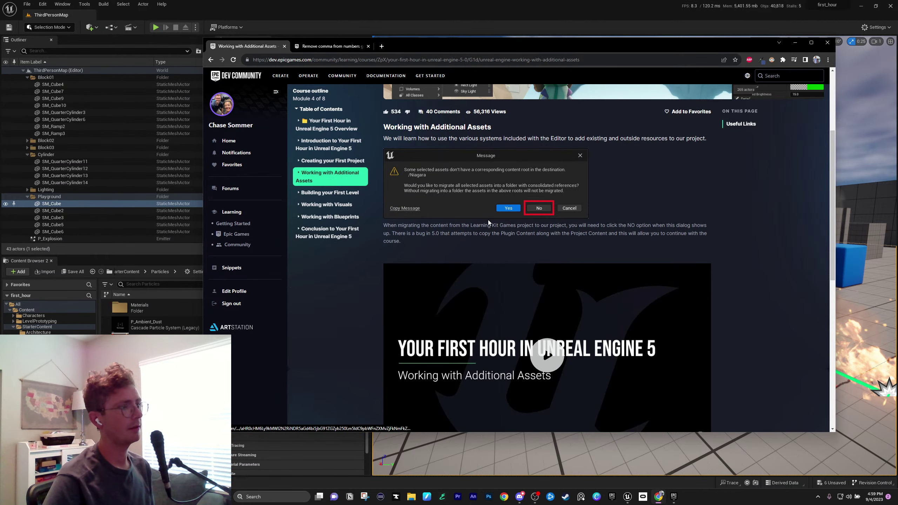
pyautogui.scroll(-3, 488, 220)
pyautogui.scroll(6, 584, 243)
pyautogui.scroll(1, 584, 243)
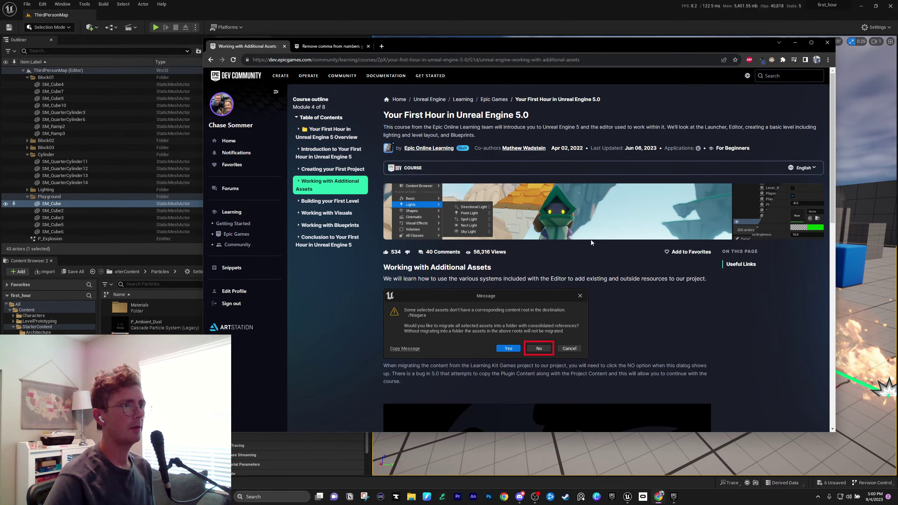